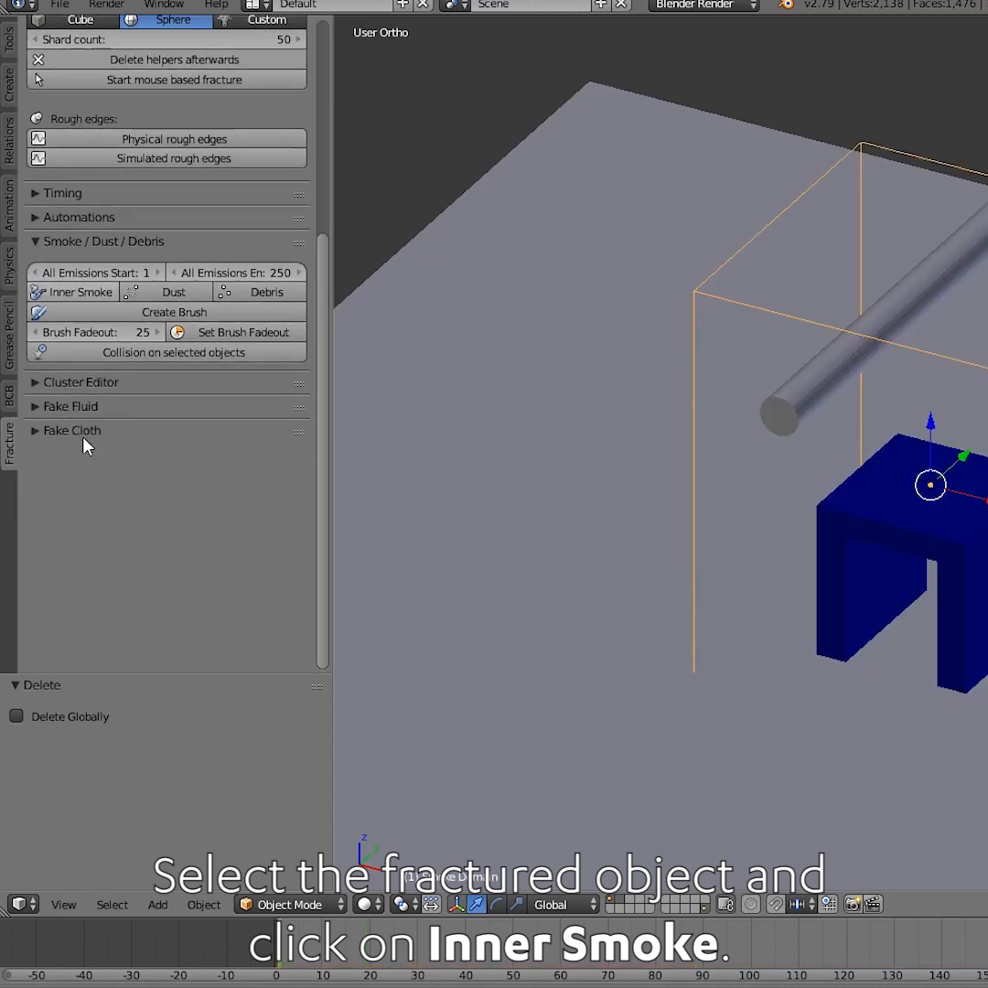
# Select the cylindrical rod as the fracturing object and create a smoke brush from it
pyautogui.rightClick(922, 305)
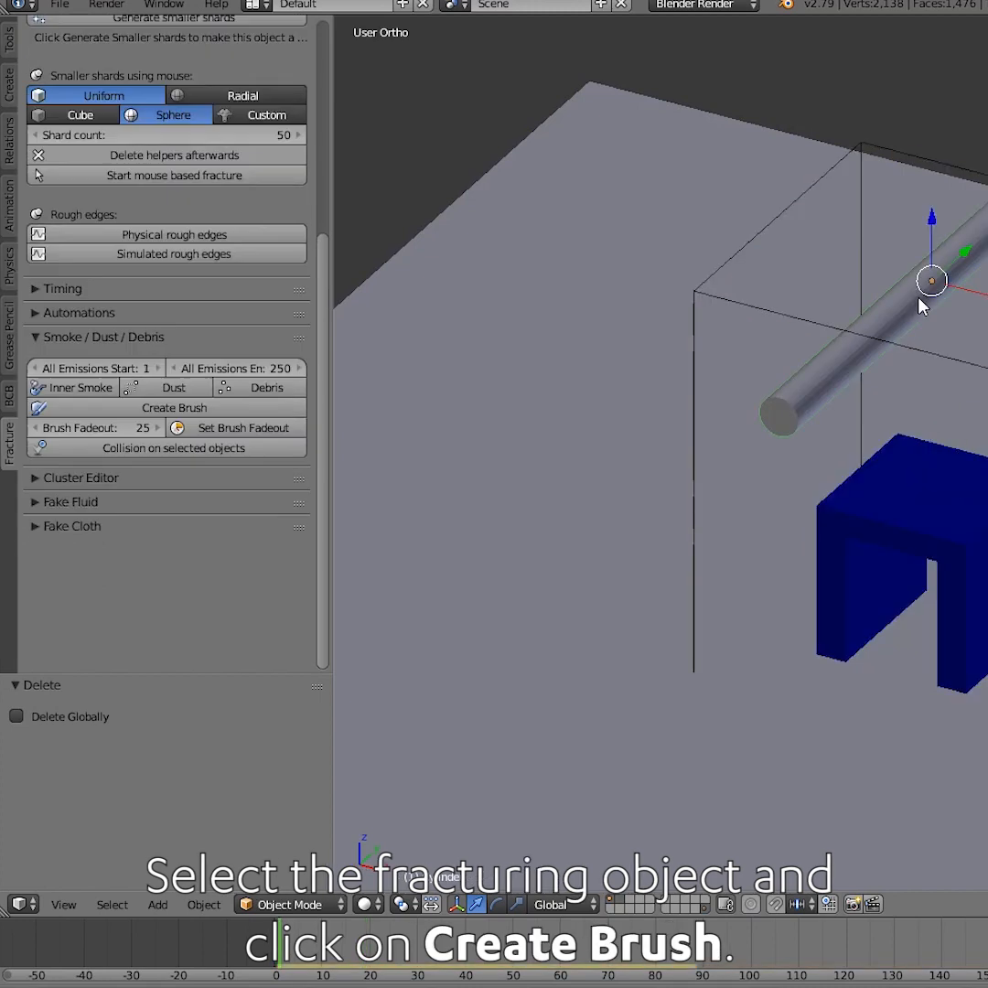
pyautogui.click(194, 438)
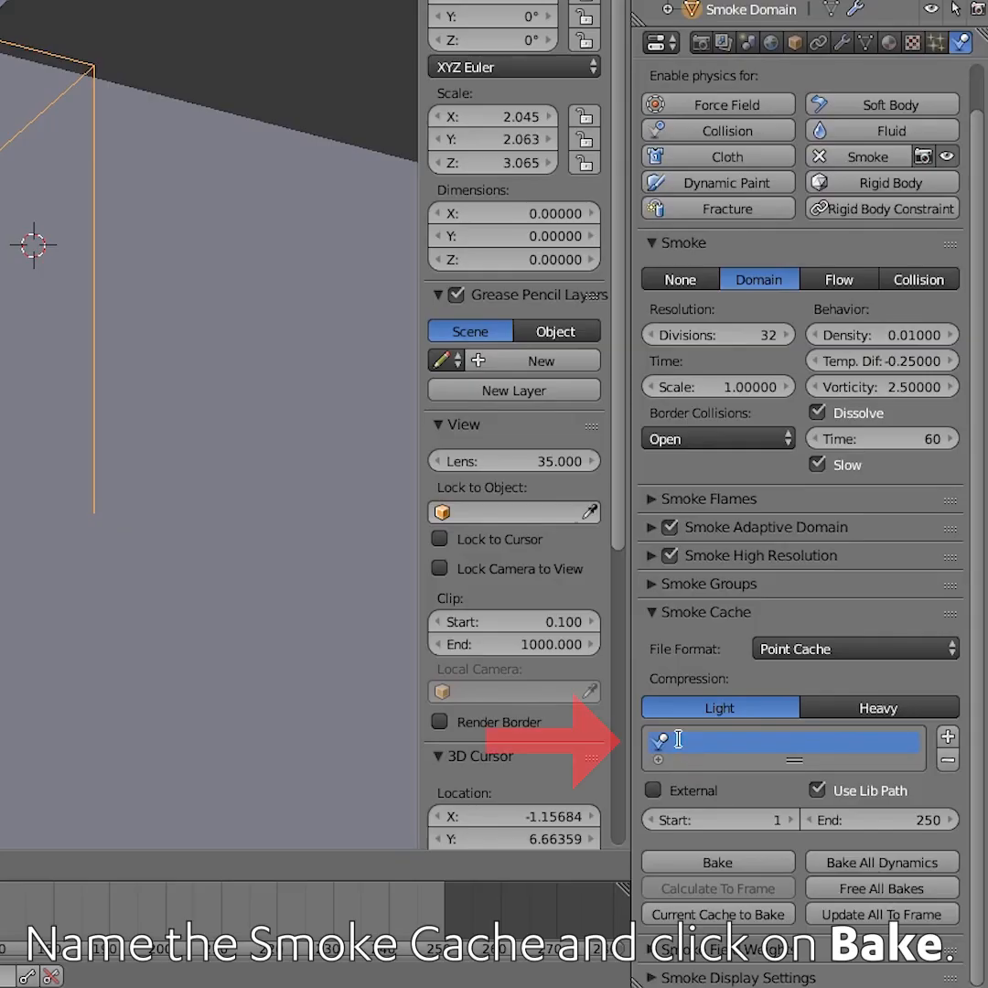
# Name the smoke domain's cache "Smoke" and bake the smoke simulation
pyautogui.write('sp')
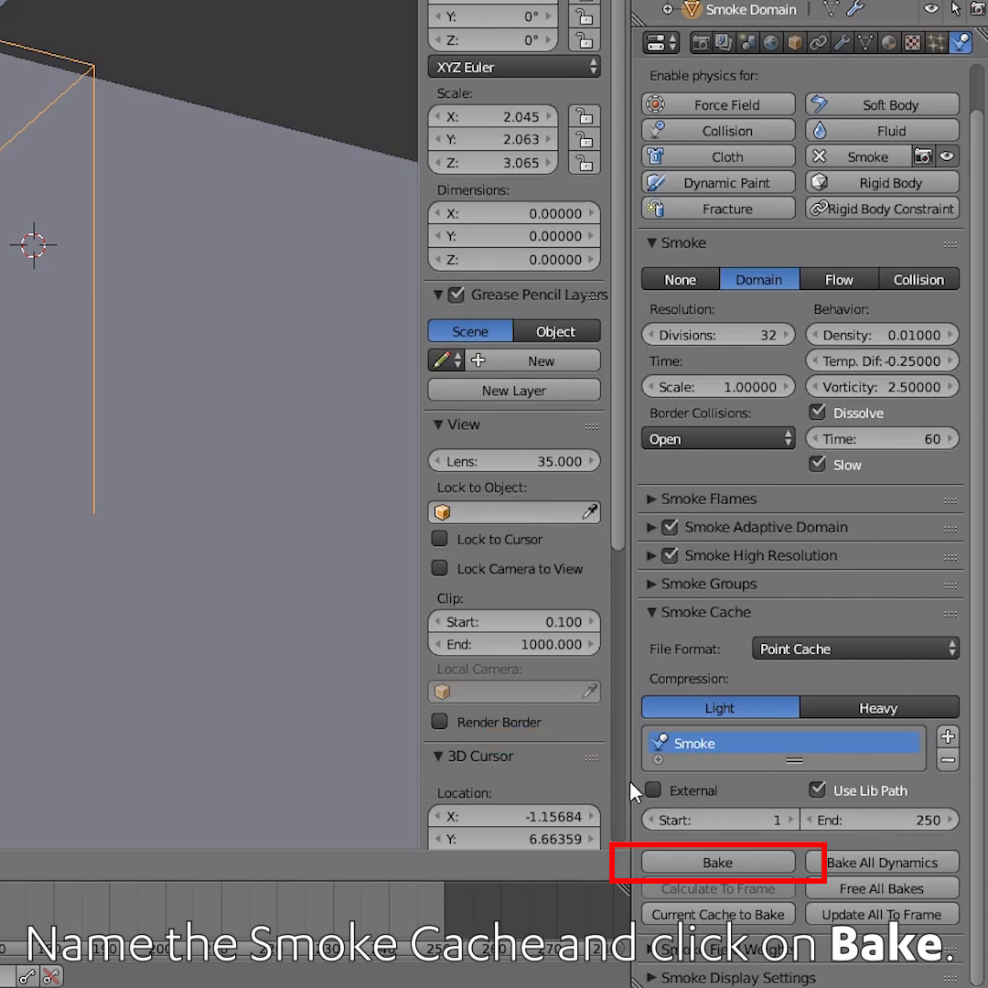
pyautogui.click(715, 861)
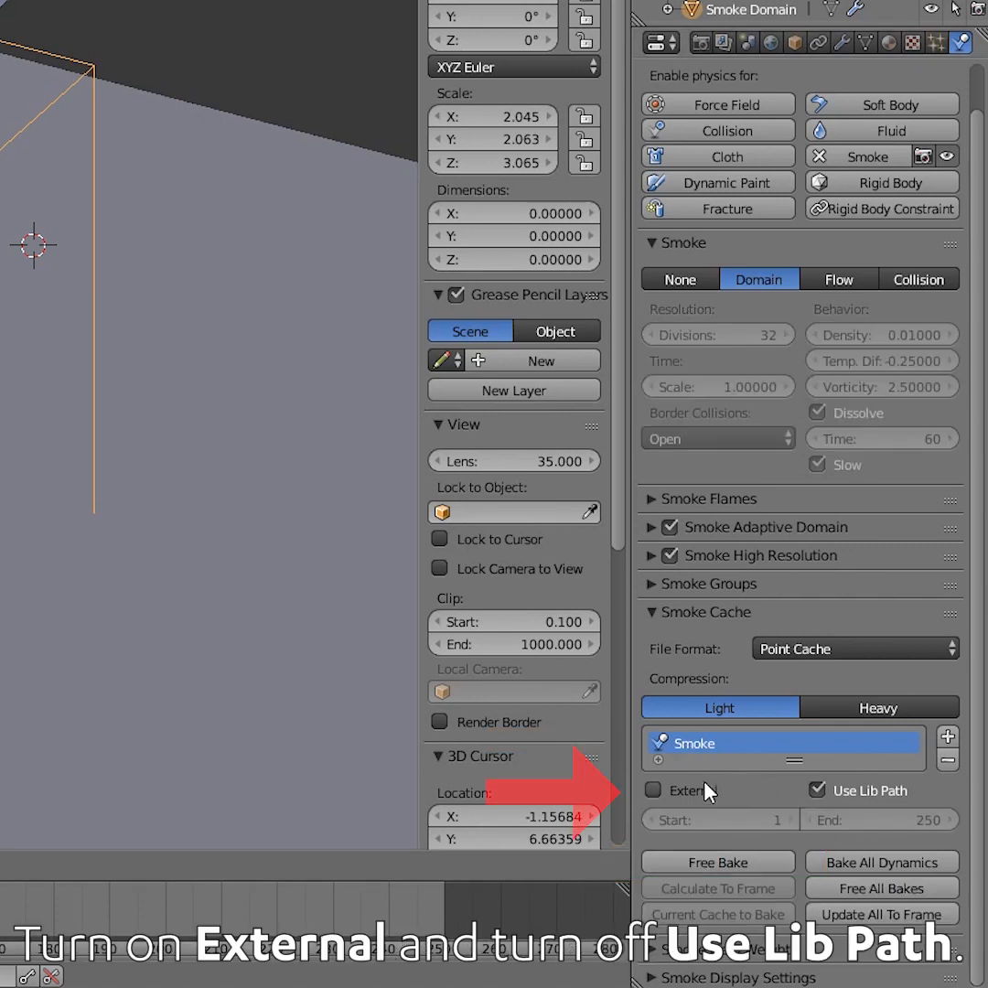
# Enable External for the smoke cache and turn off Use Lib Path
pyautogui.click(709, 791)
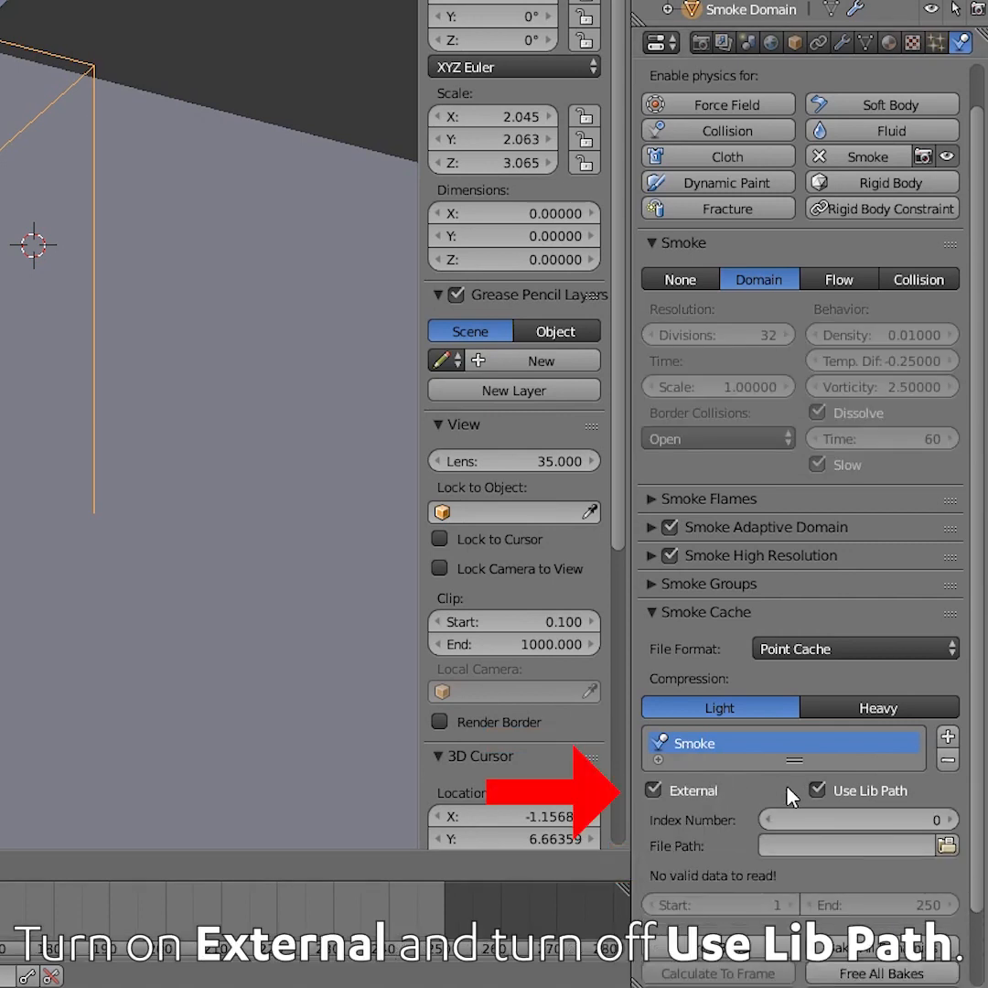
pyautogui.click(816, 790)
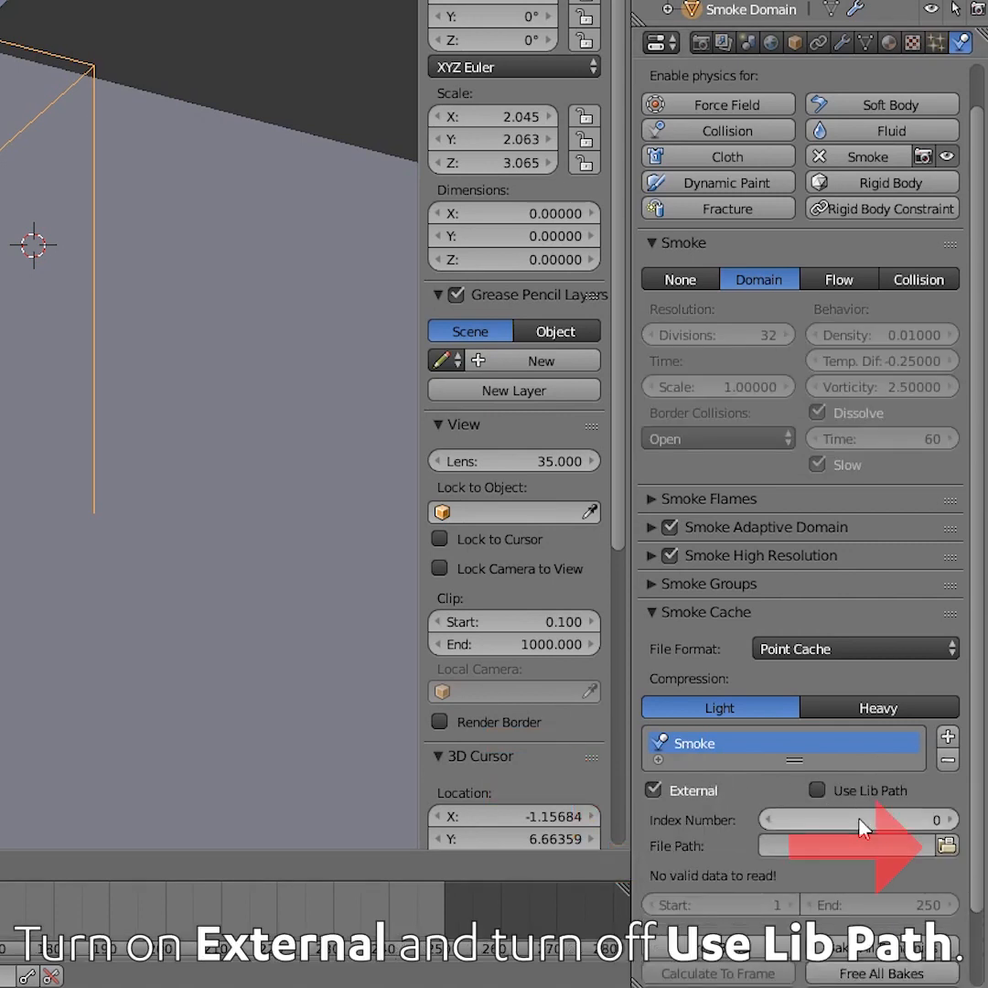
# Set the smoke cache file path to the blendcache_Physics 20-11-2019 folder
pyautogui.click(946, 845)
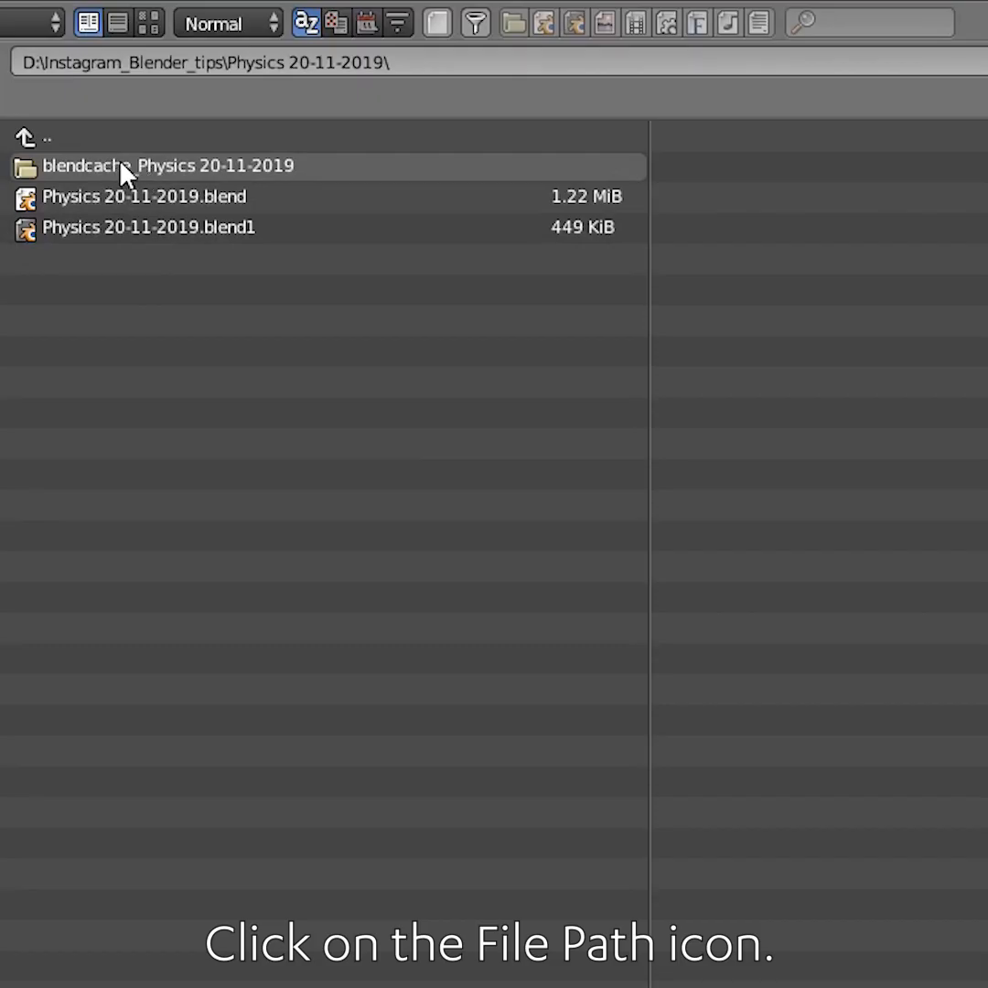
pyautogui.doubleClick(132, 167)
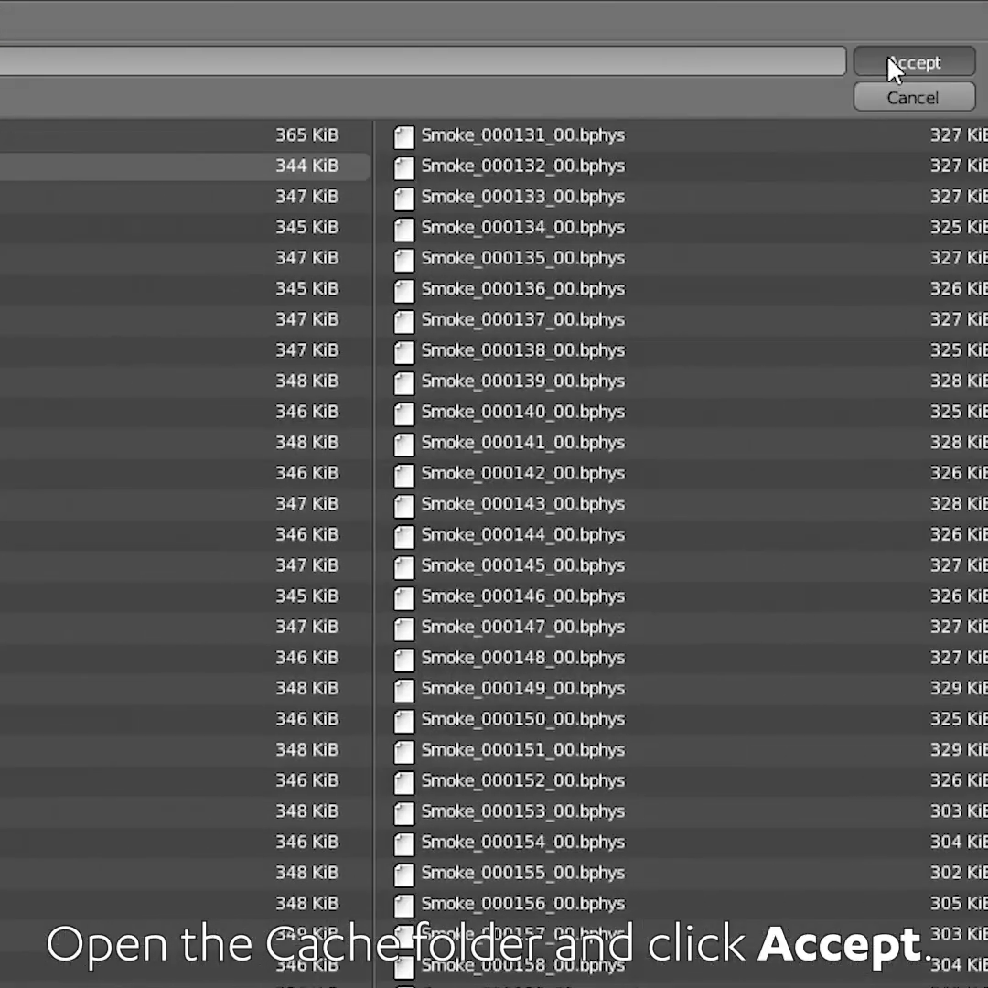
pyautogui.click(891, 64)
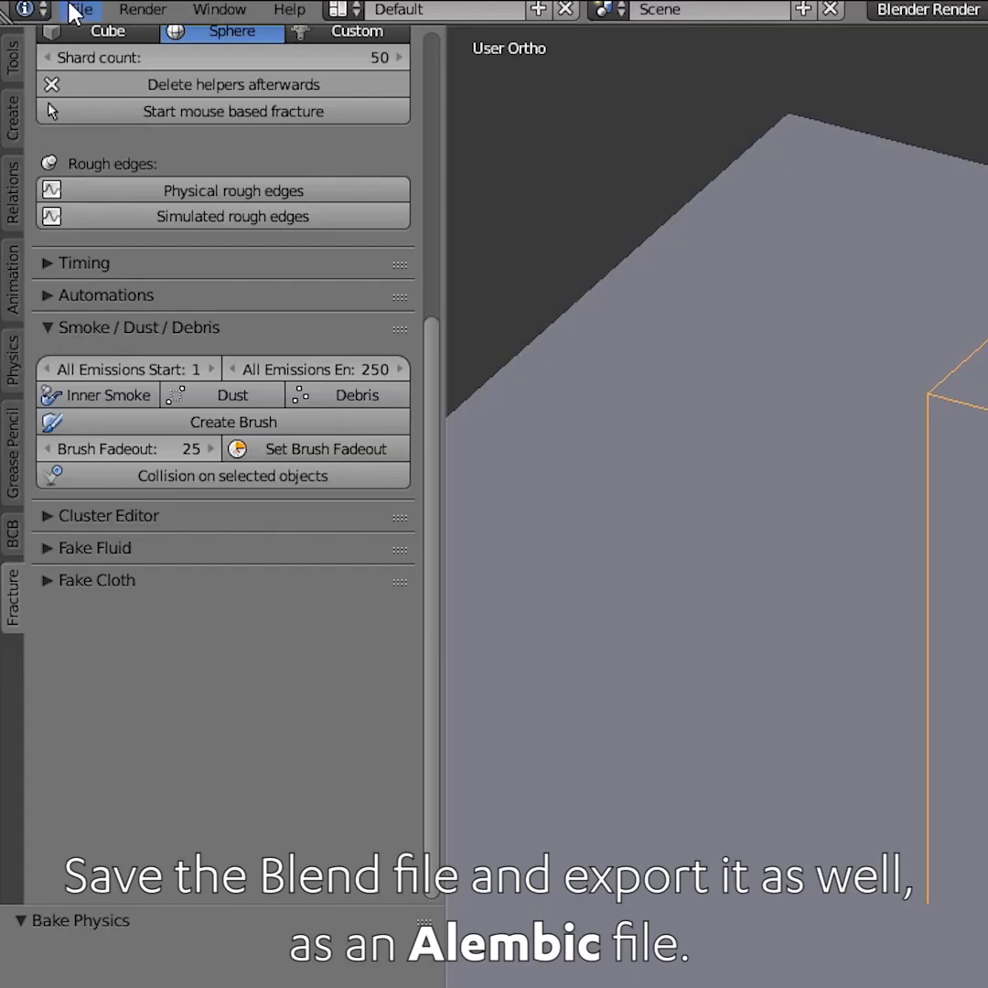
# Save the blend file and export the scene as an Alembic (.abc) file
pyautogui.click(80, 9)
pyautogui.click(115, 215)
pyautogui.click(79, 10)
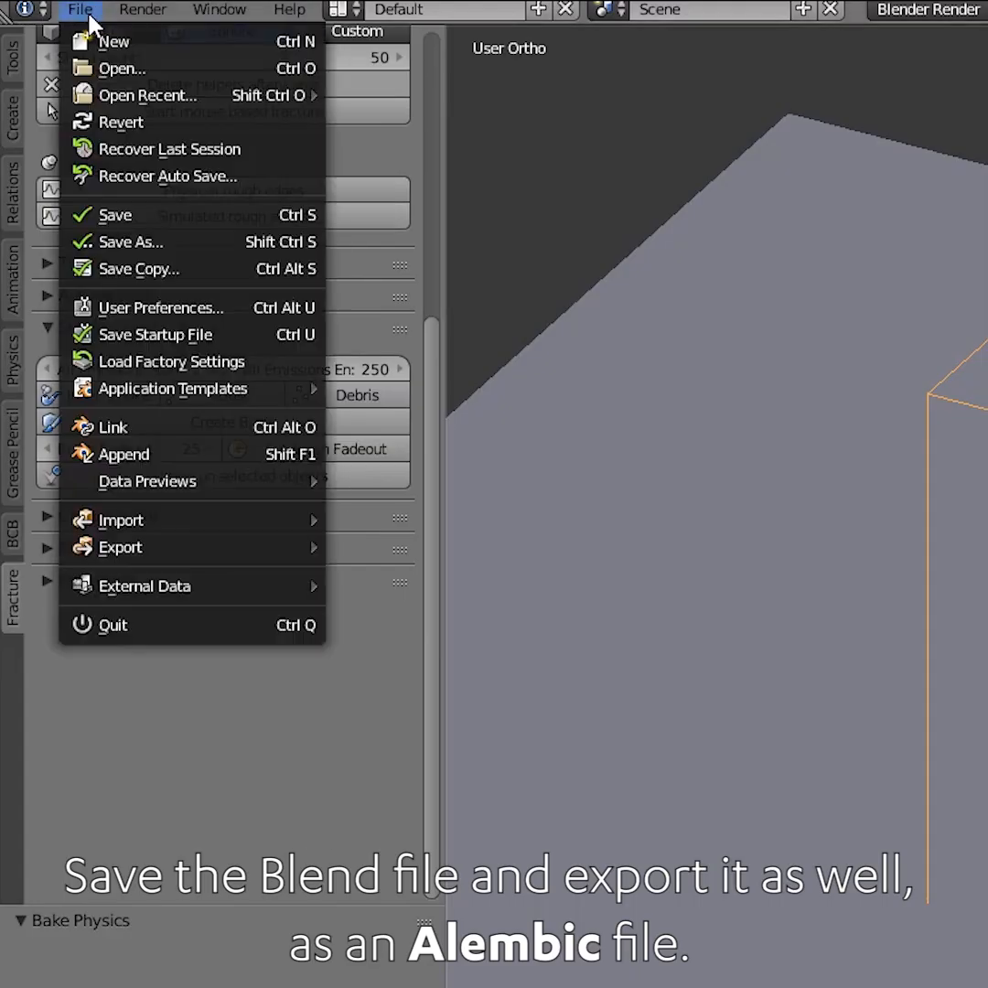
pyautogui.moveTo(194, 545)
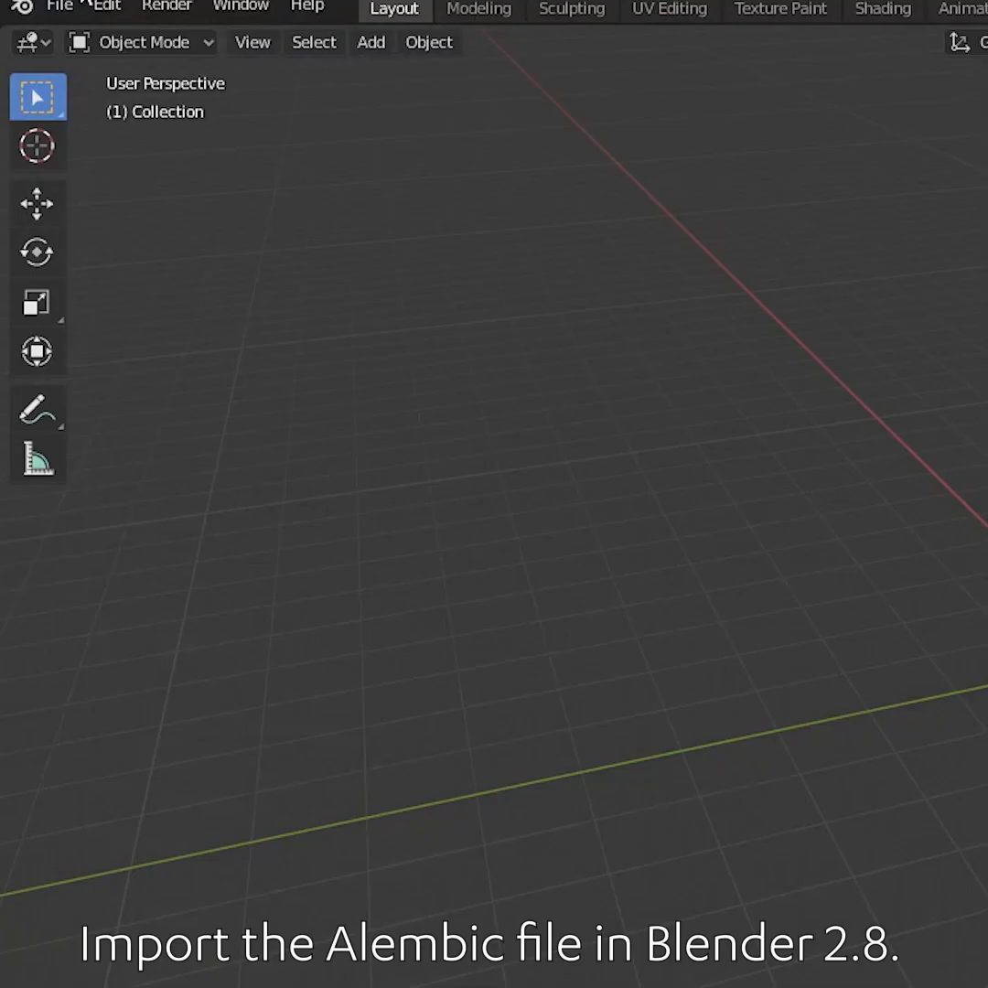
# Import the Alembic (.abc) file into Blender 2.8
pyautogui.click(59, 6)
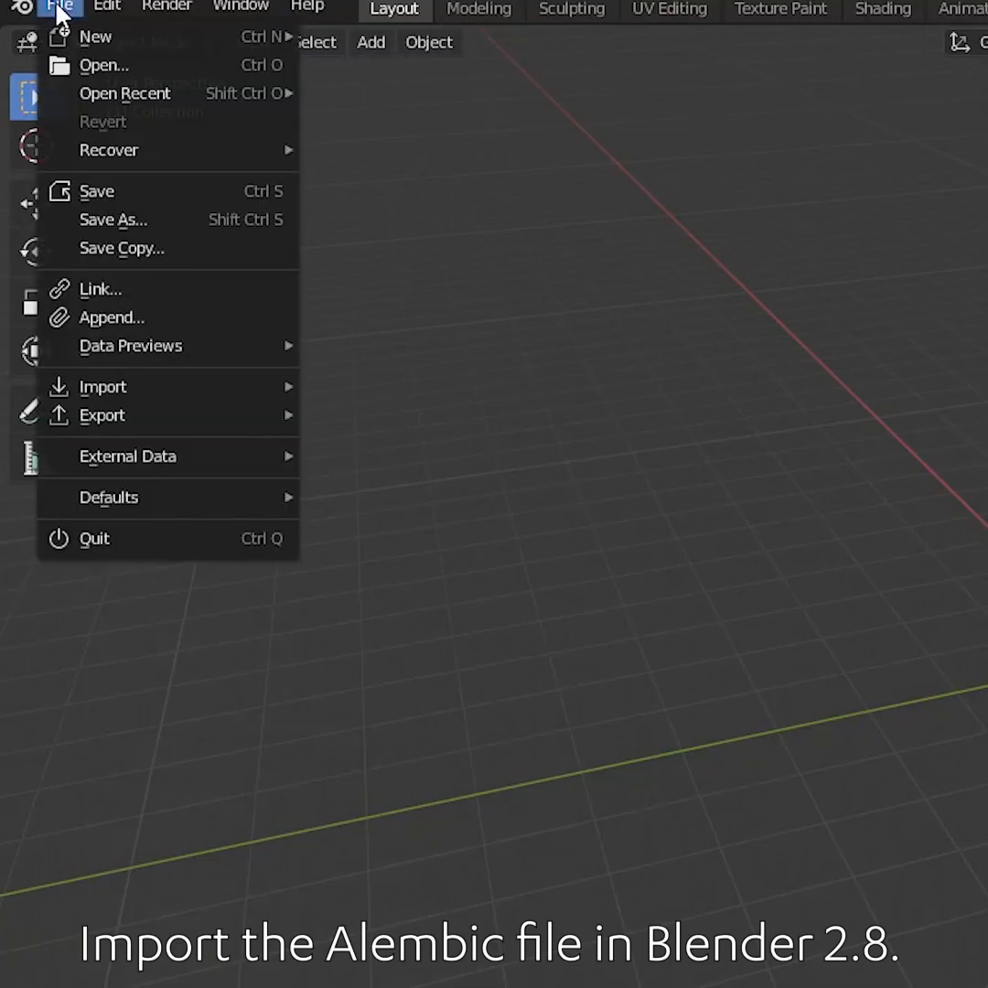
pyautogui.moveTo(149, 399)
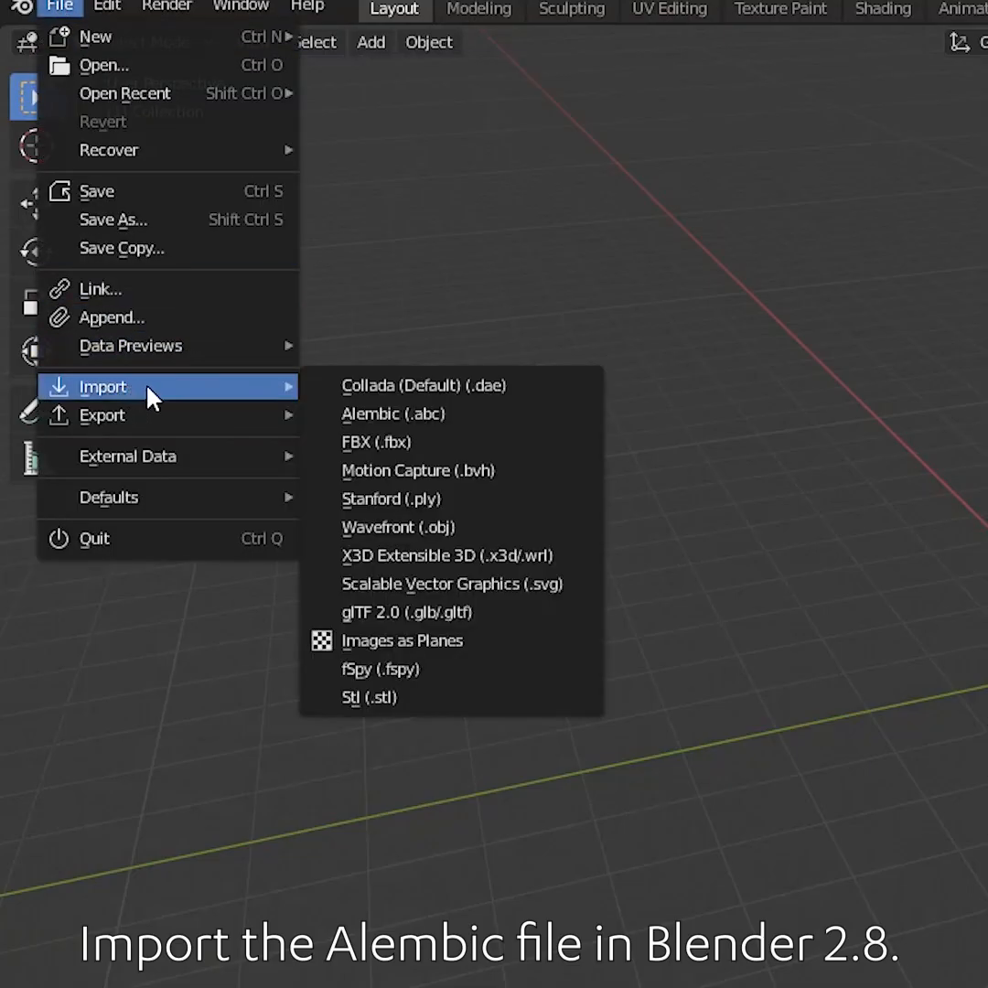
pyautogui.click(471, 414)
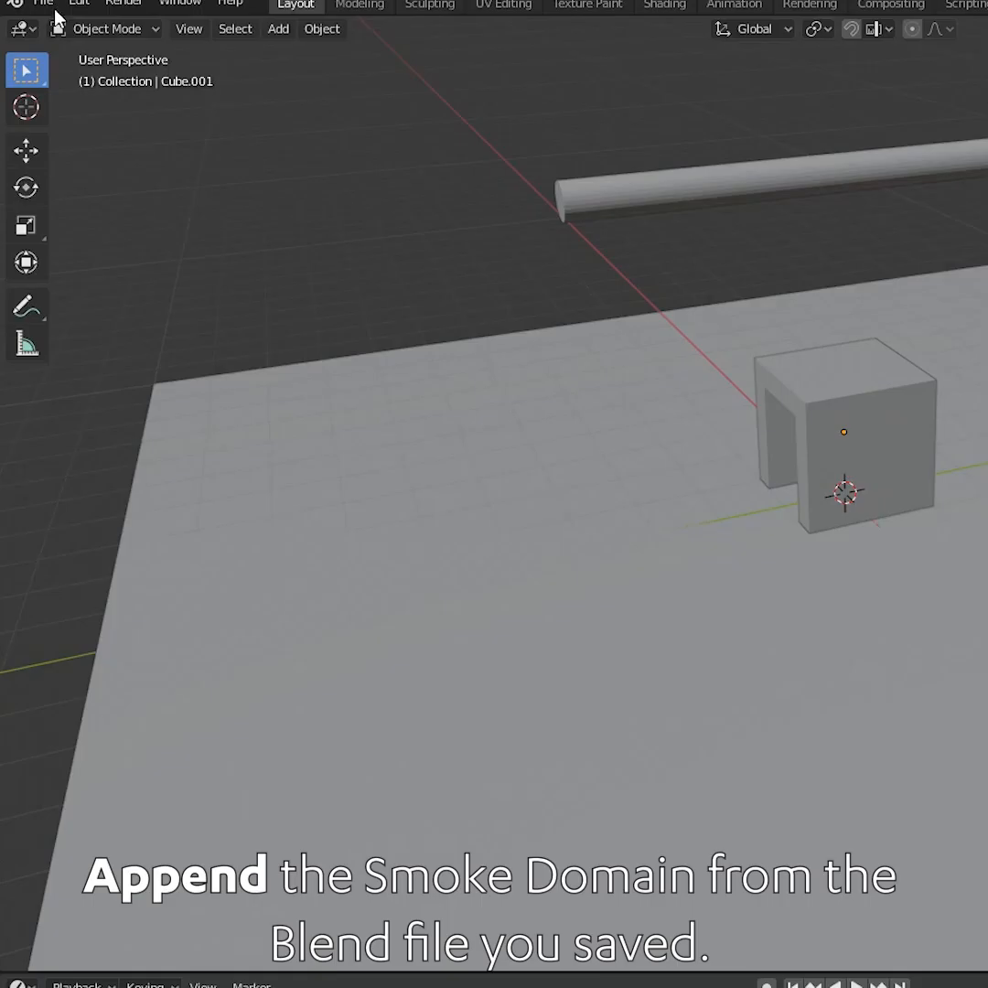
# Append the Smoke Domain object from Physics 20-11-2019.blend via its Object folder
pyautogui.click(43, 3)
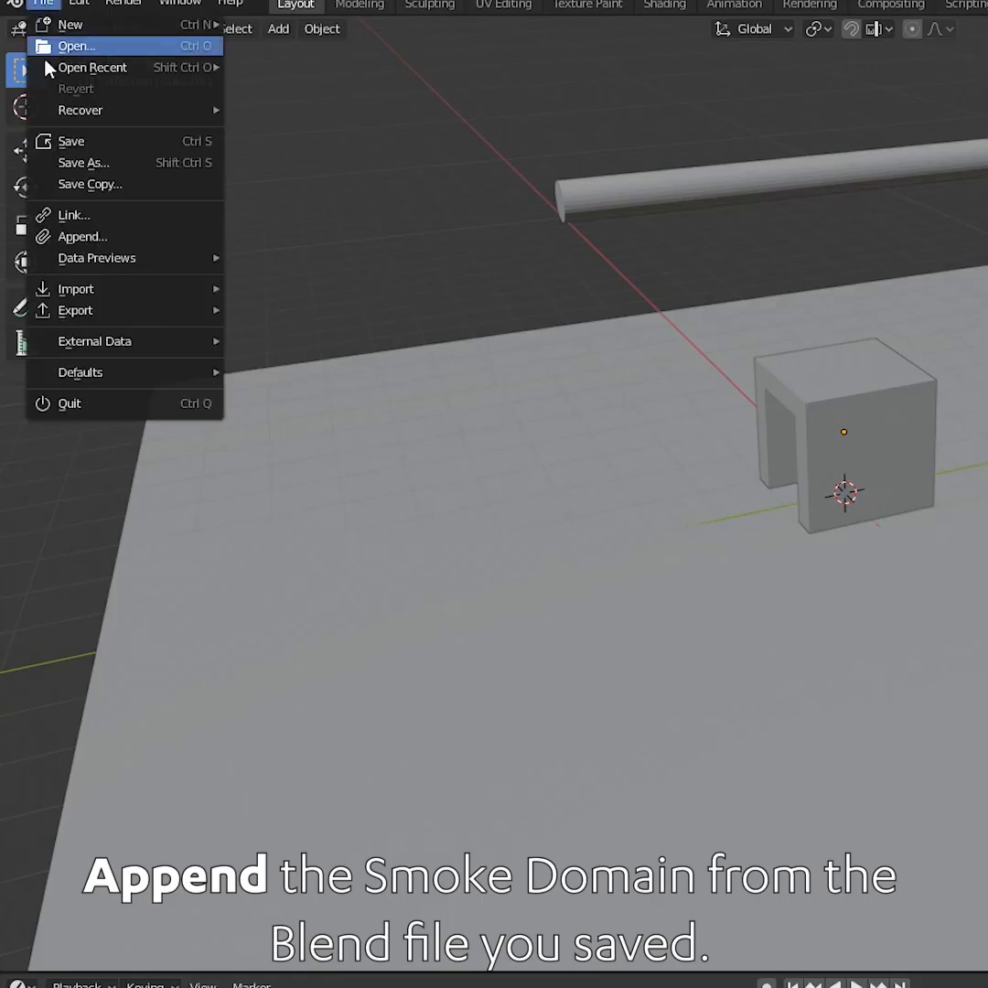
pyautogui.click(81, 235)
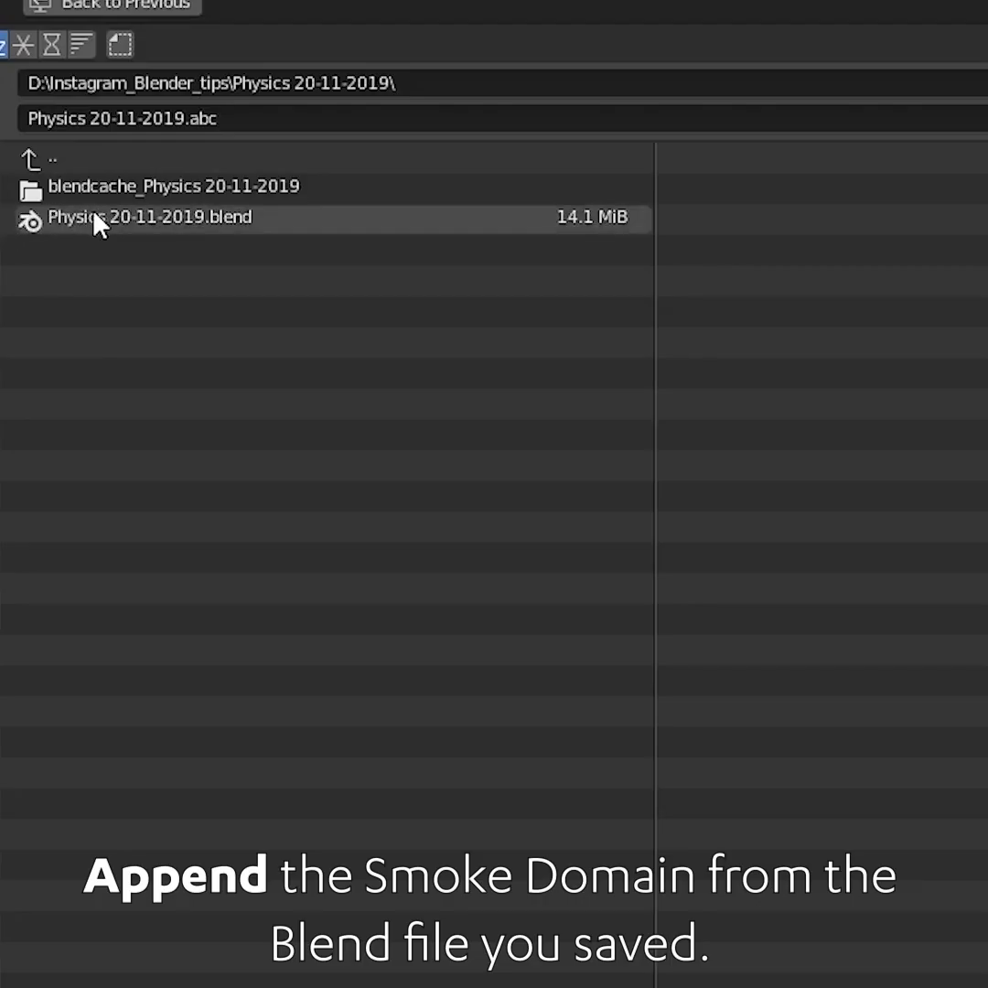
pyautogui.doubleClick(201, 220)
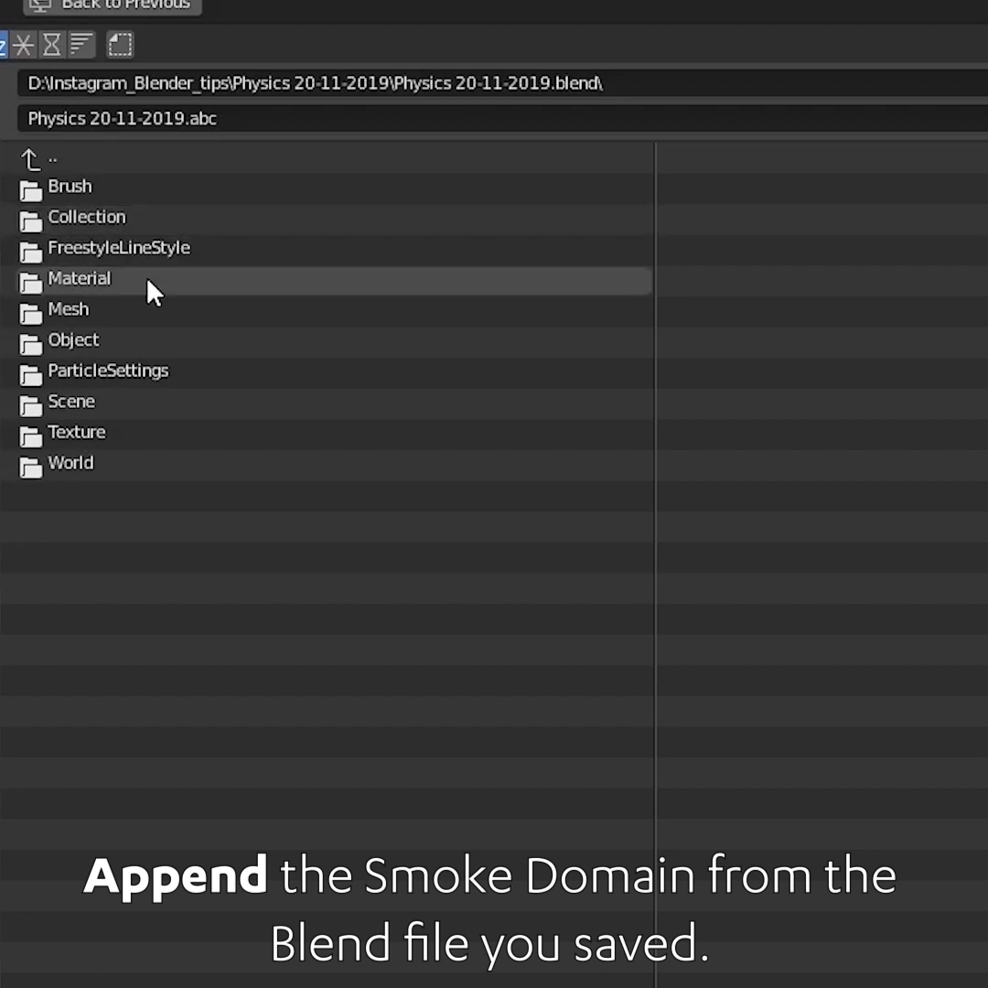
pyautogui.doubleClick(101, 345)
pyautogui.click(91, 286)
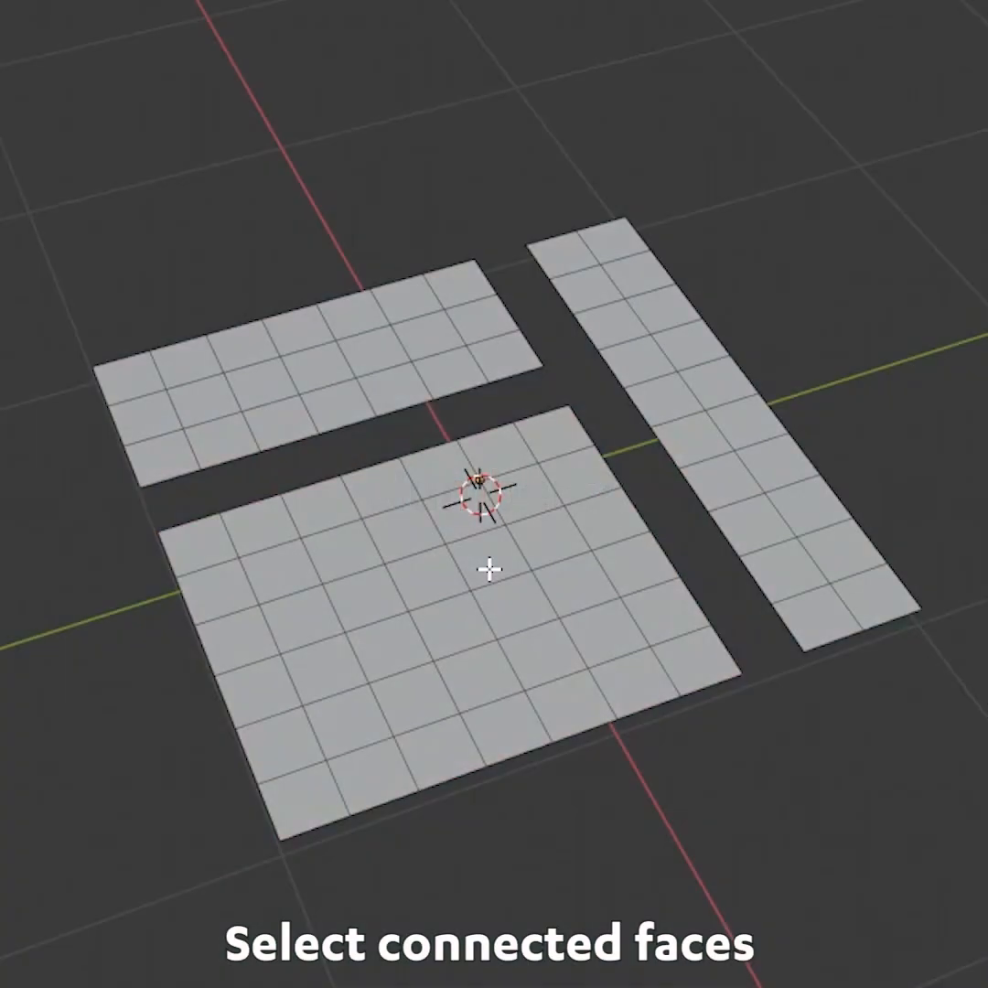
# Select the linked faces of each separate plane island one after another
pyautogui.press('l')
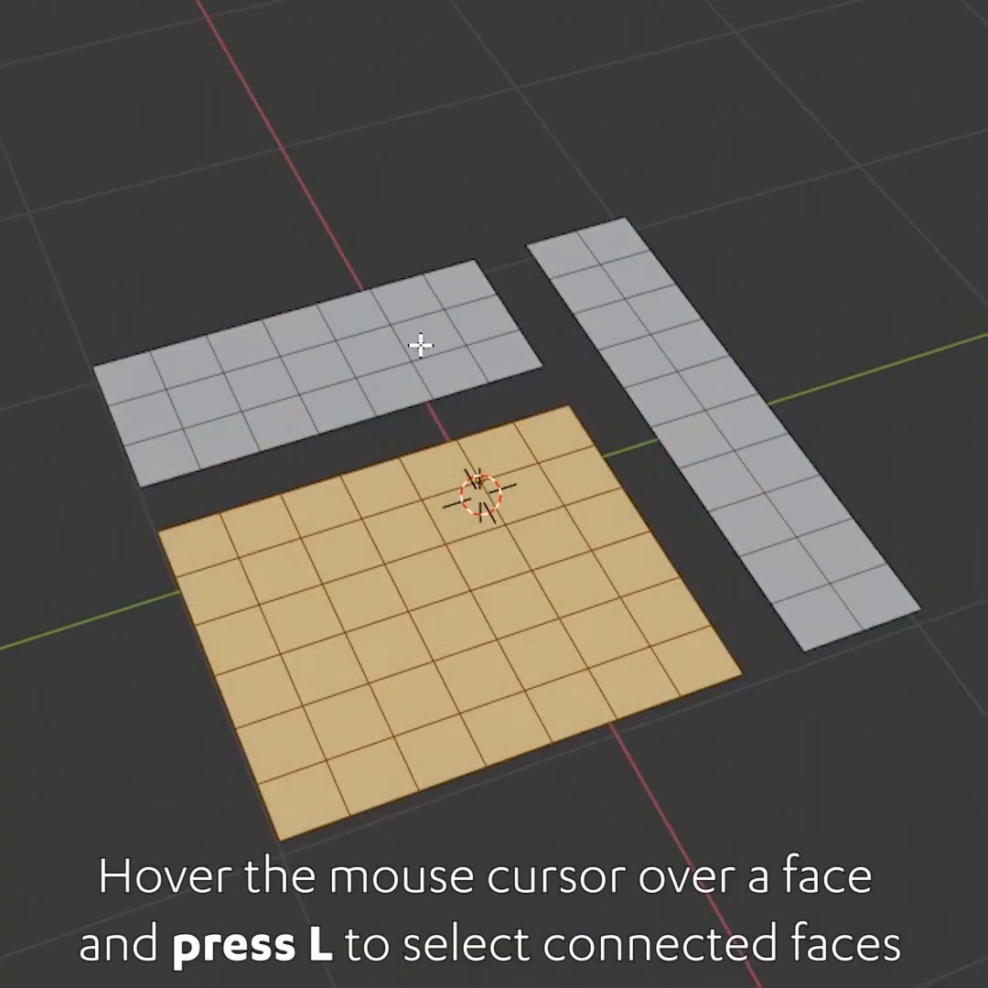
pyautogui.press('l')
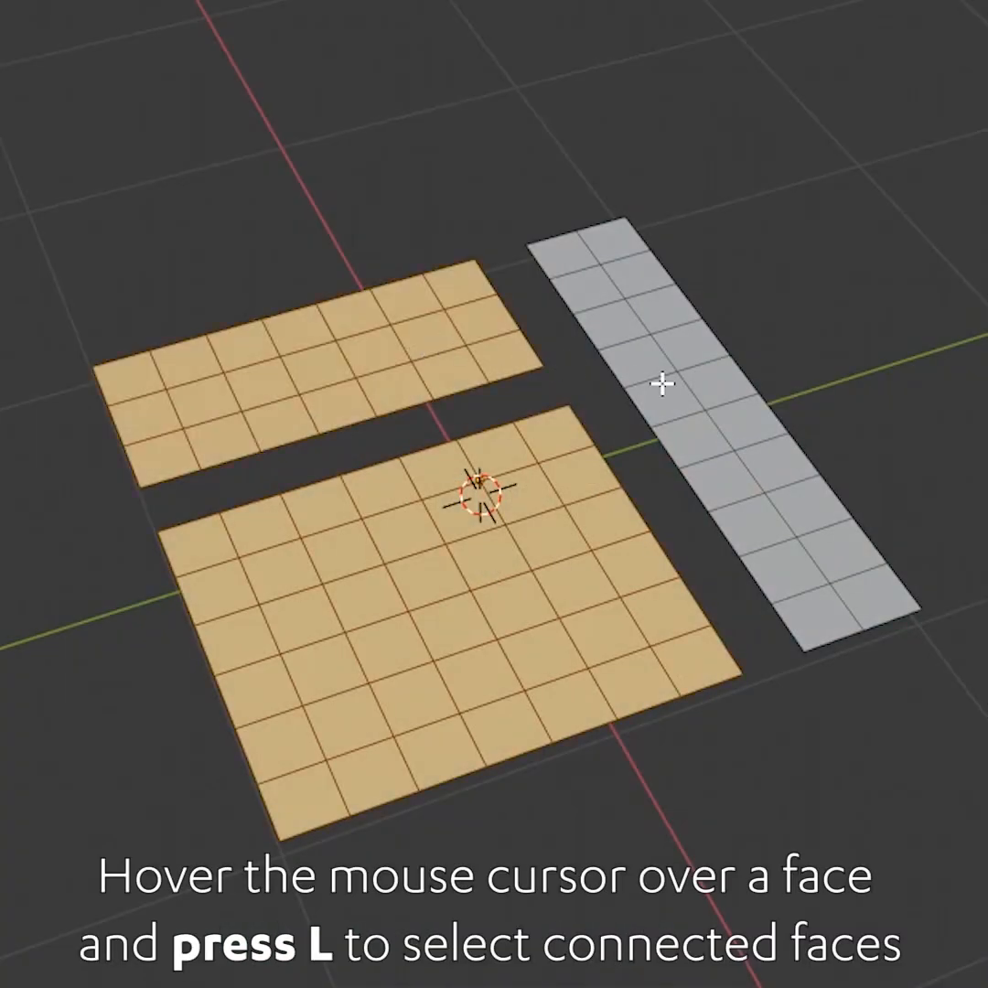
pyautogui.press('l')
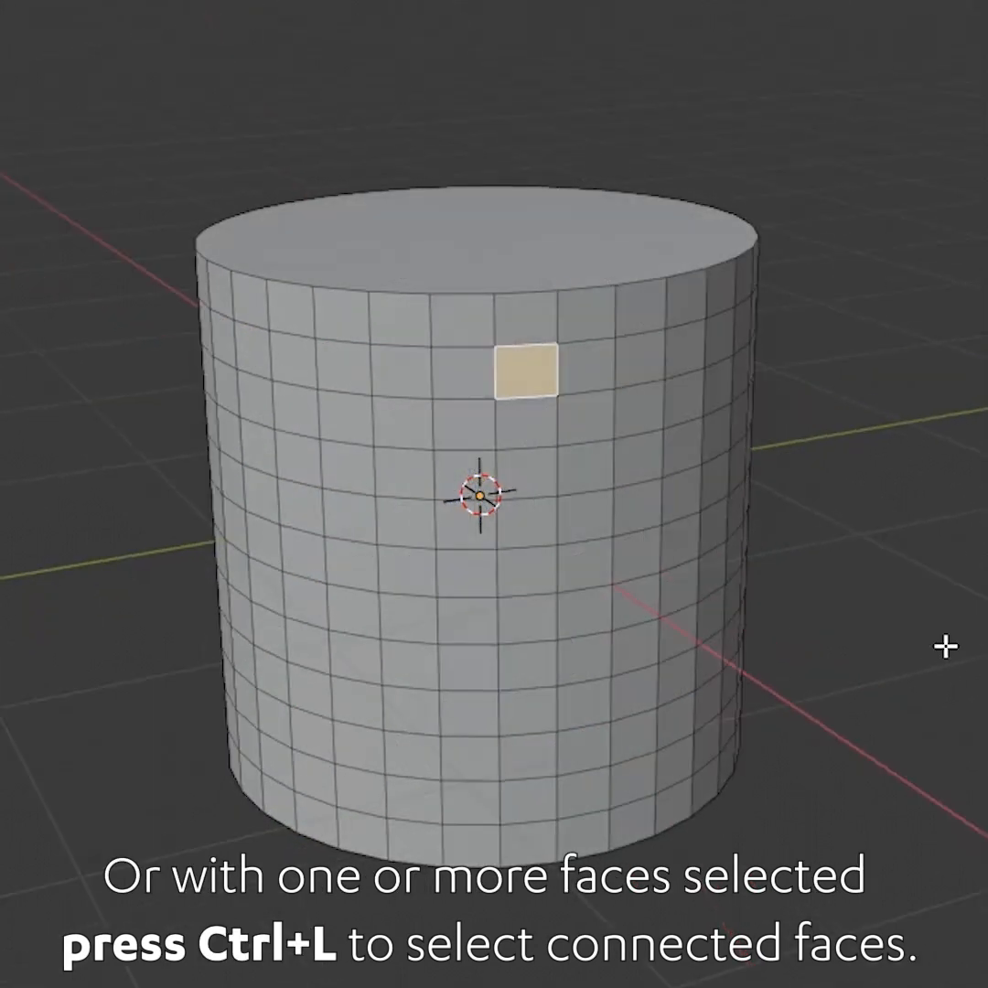
# Expand the single selected cylinder face to all linked faces, then deselect everything
pyautogui.hotkey('ctrl', 'l')
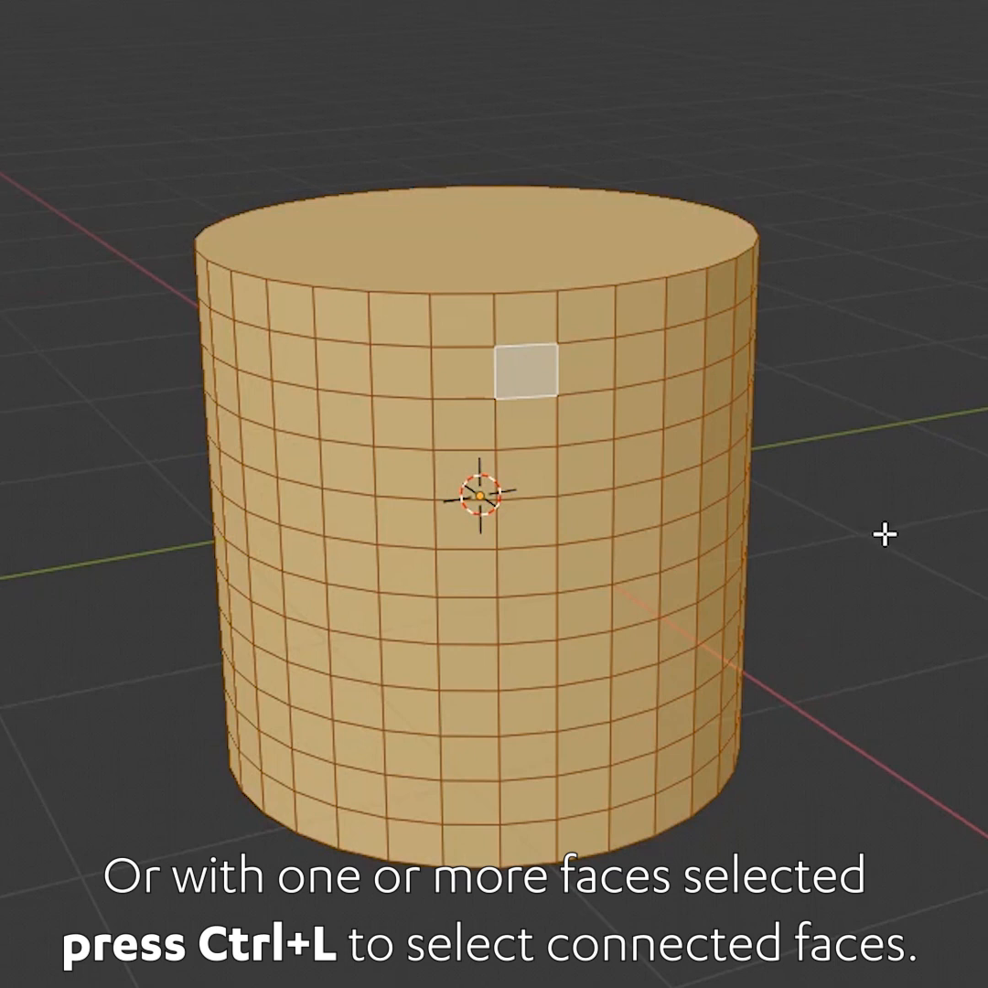
pyautogui.hotkey('alt', 'a')
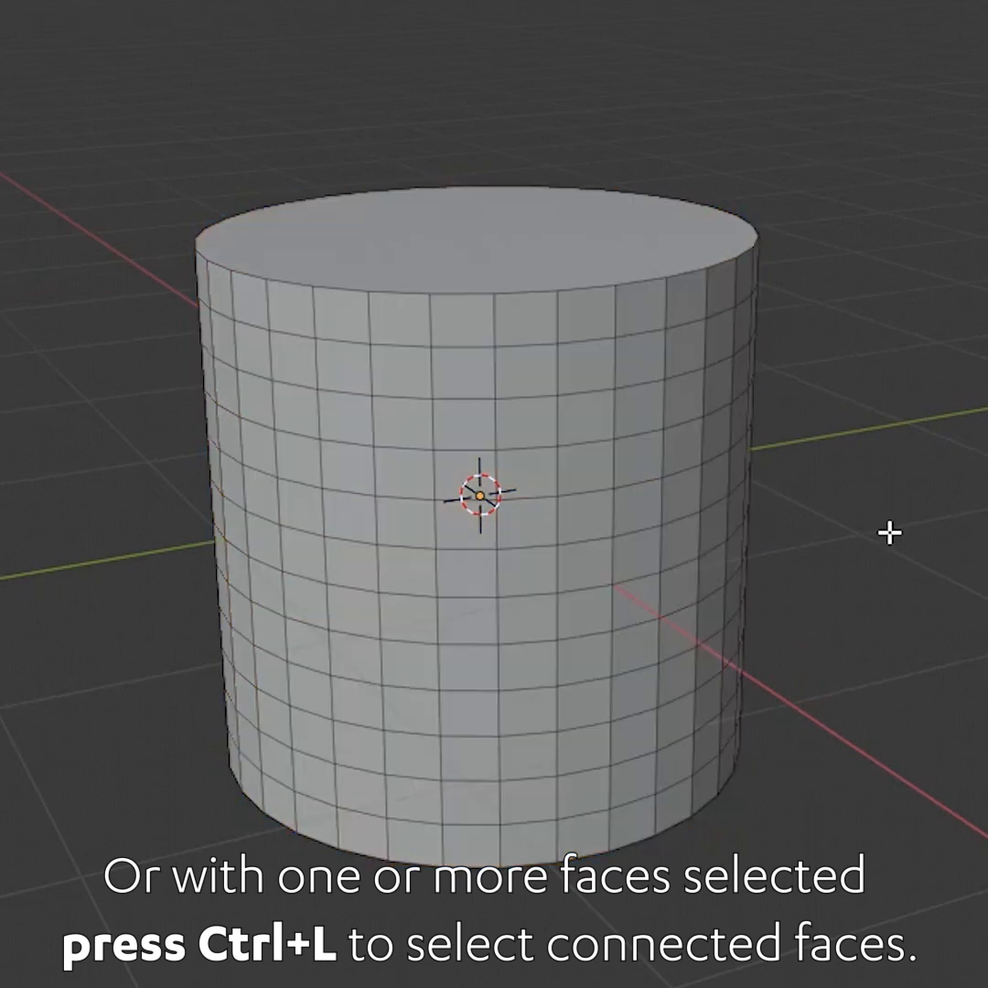
pyautogui.click(332, 658)
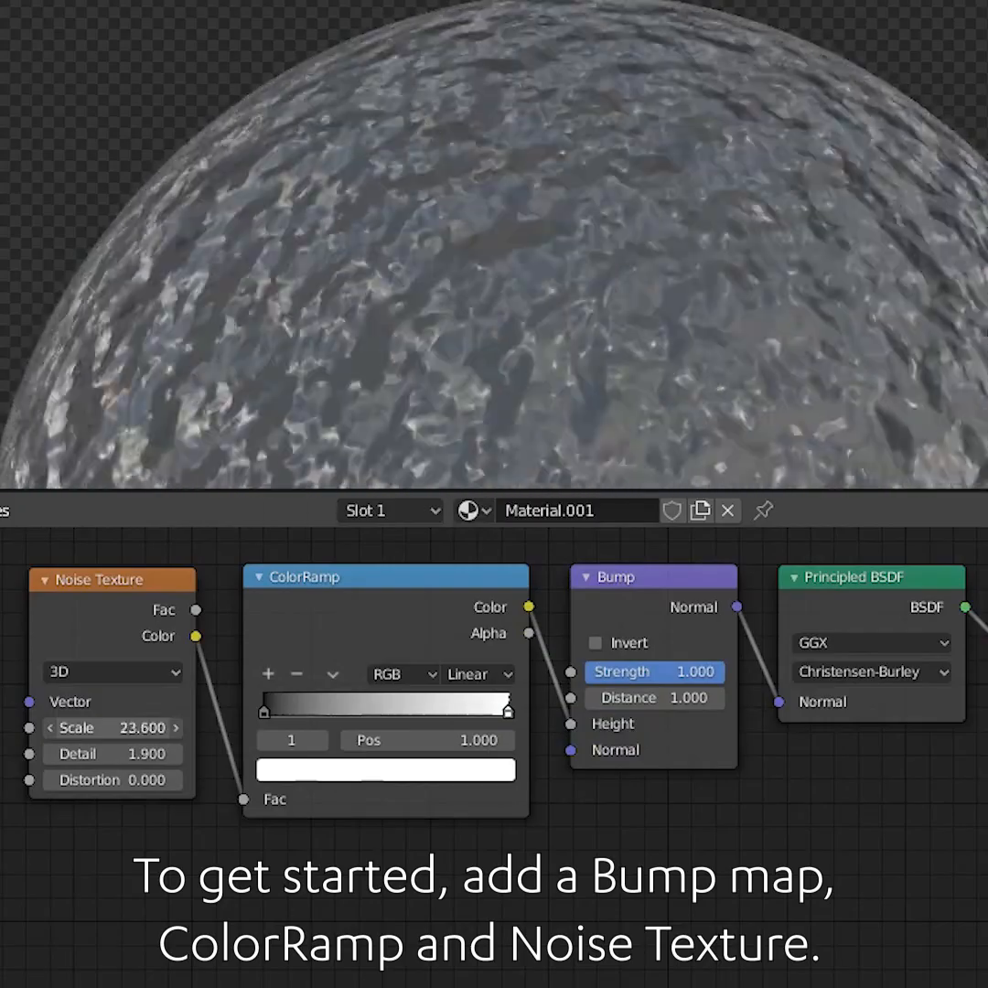
# Adjust the Noise Texture node's Scale and Detail values
pyautogui.moveTo(114, 728)
pyautogui.mouseDown()
pyautogui.moveTo(185, 728)
pyautogui.moveTo(30, 727)
pyautogui.moveTo(109, 728)
pyautogui.mouseUp()
pyautogui.moveTo(146, 754); pyautogui.dragTo(110, 754)
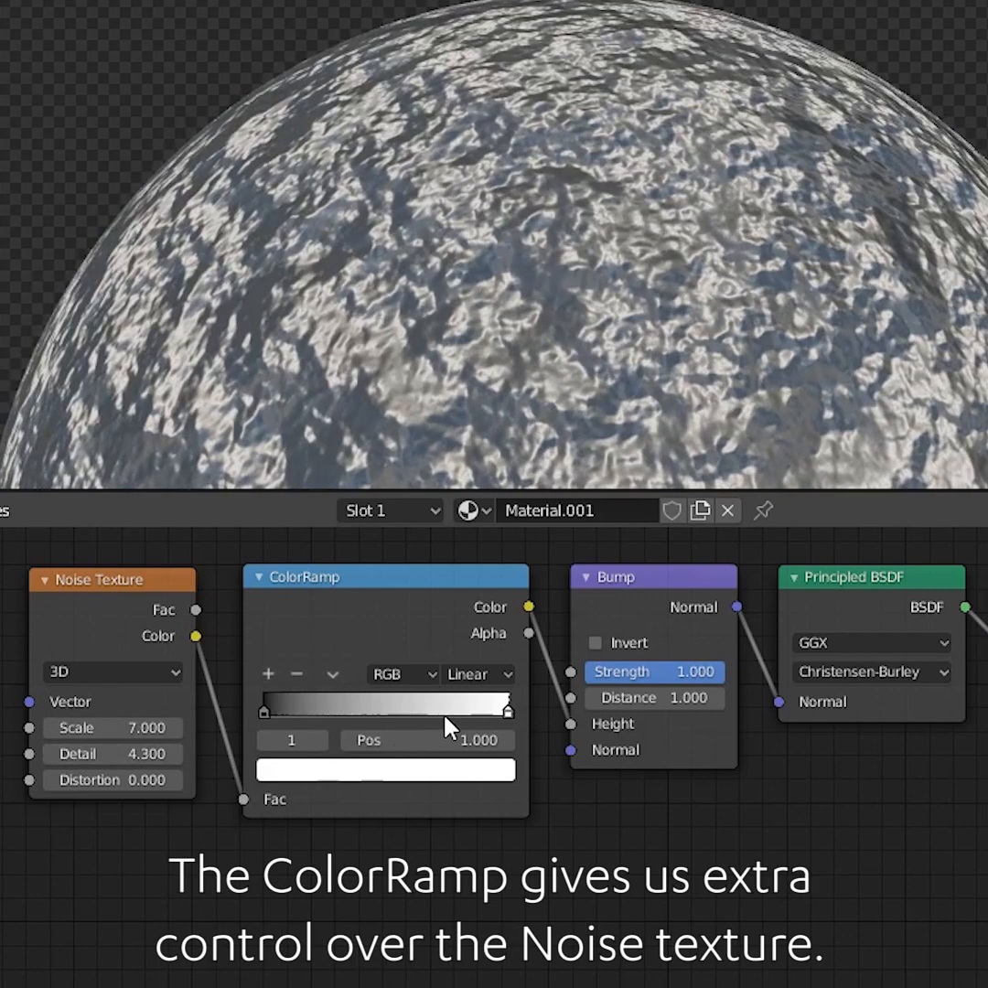
# Slide the ColorRamp's white stop toward the middle, to about position 0.45
pyautogui.moveTo(504, 710); pyautogui.dragTo(363, 733)
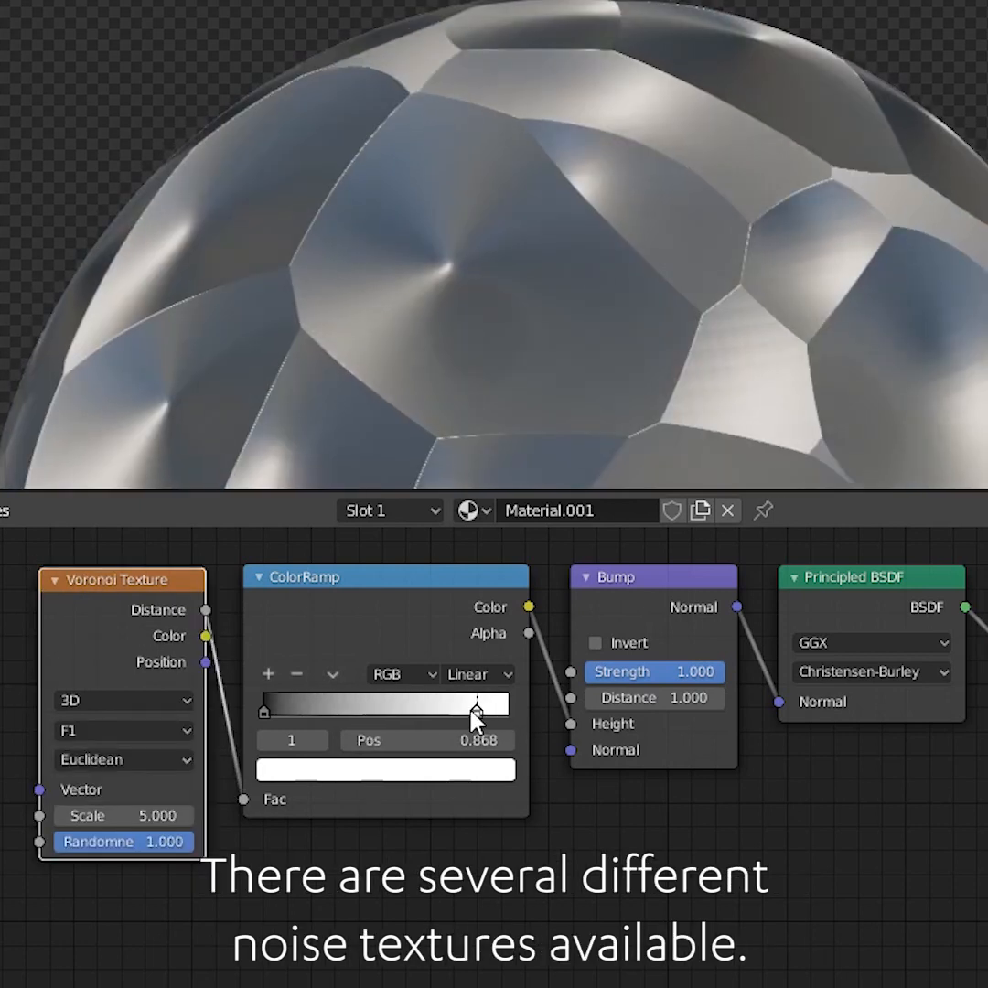
pyautogui.moveTo(472, 709); pyautogui.dragTo(314, 723)
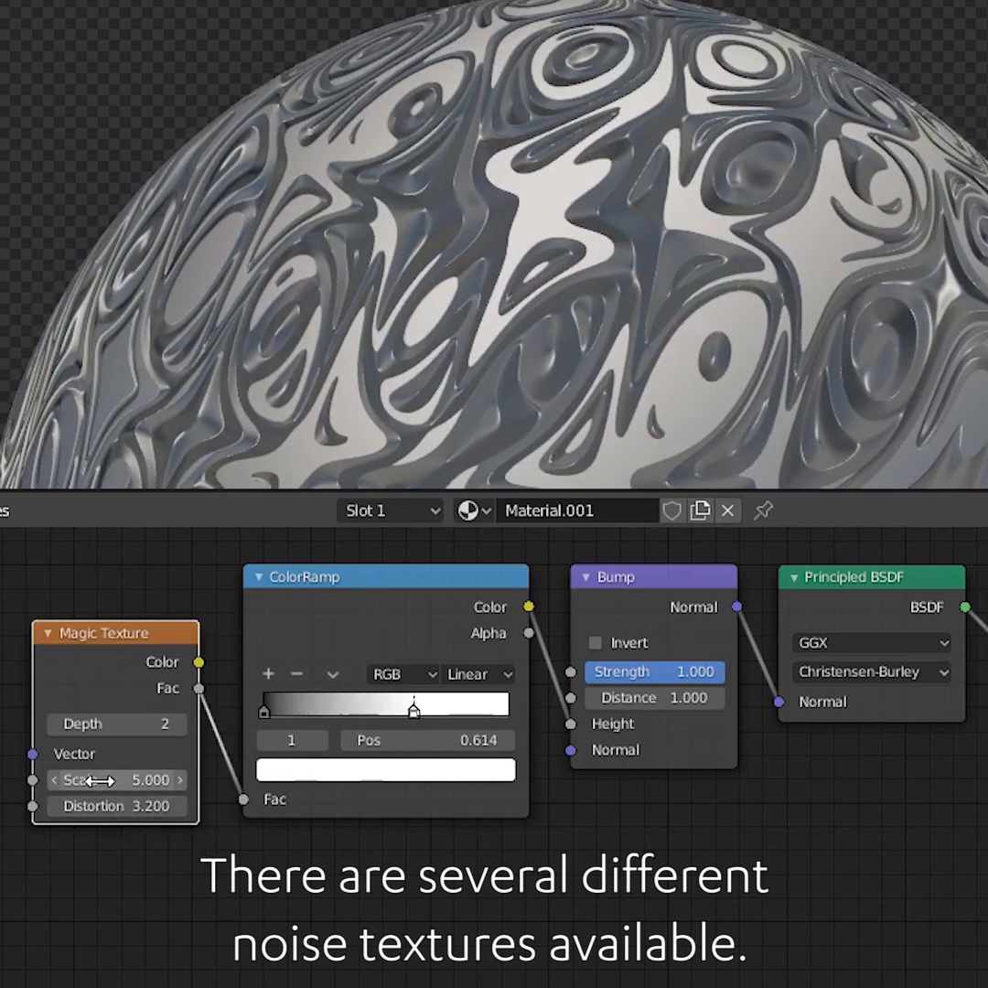
pyautogui.moveTo(133, 840); pyautogui.dragTo(151, 839)
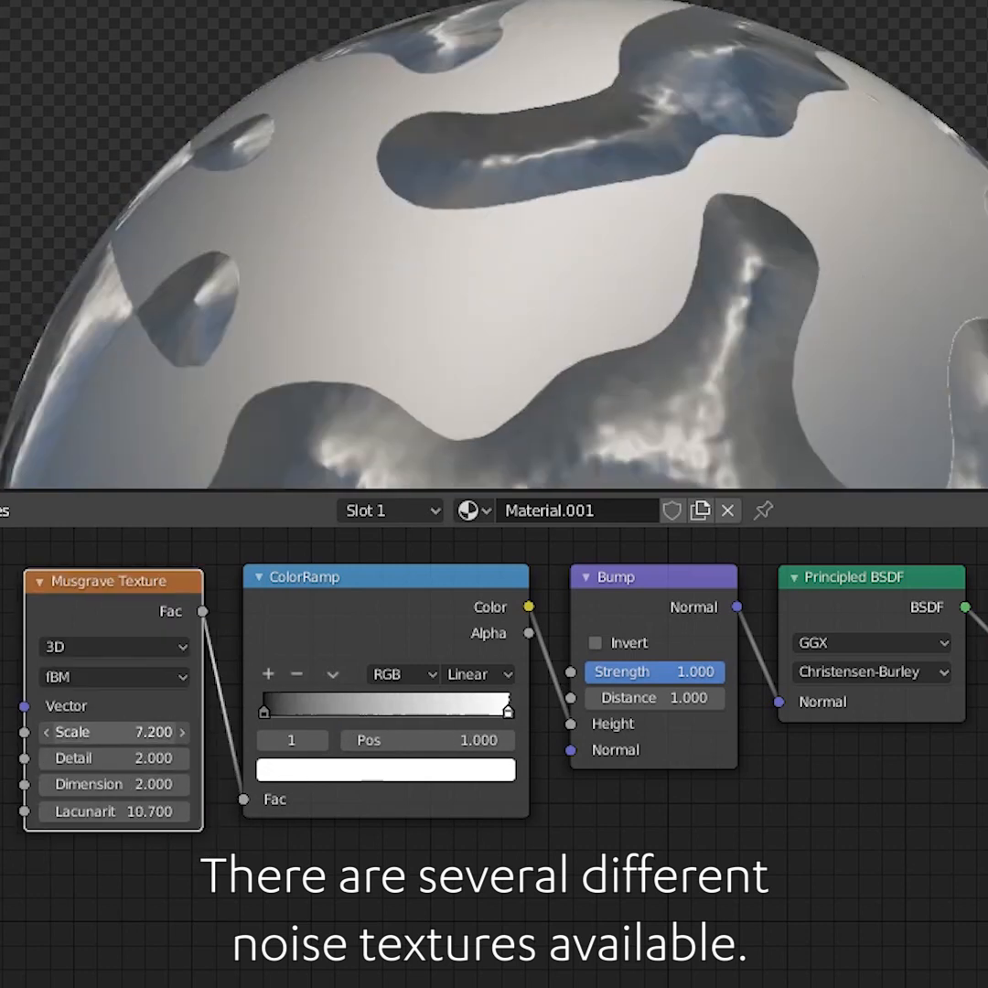
# Tweak the Magic Texture's Scale and Distortion and the Bump node settings
pyautogui.moveTo(114, 732); pyautogui.dragTo(123, 732)
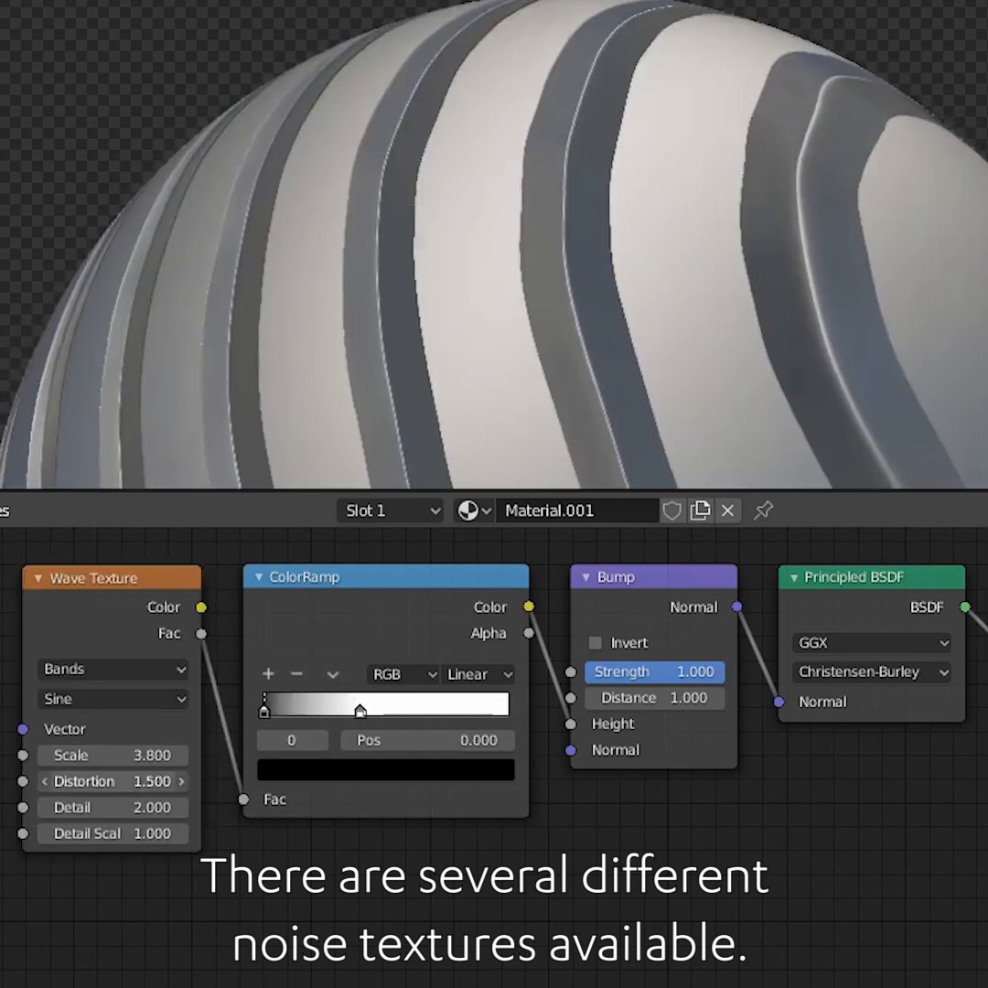
pyautogui.moveTo(110, 781); pyautogui.dragTo(174, 781)
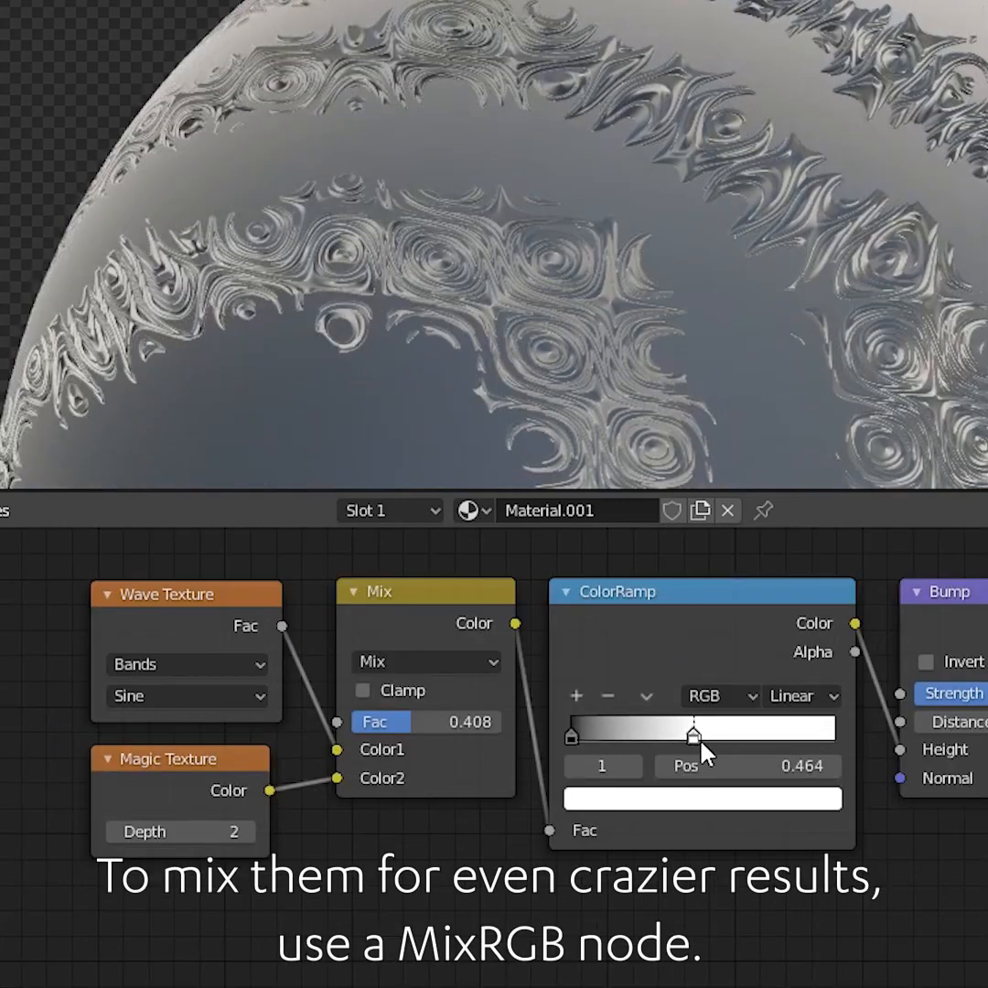
pyautogui.moveTo(591, 764); pyautogui.dragTo(629, 764)
pyautogui.moveTo(574, 742); pyautogui.dragTo(657, 739)
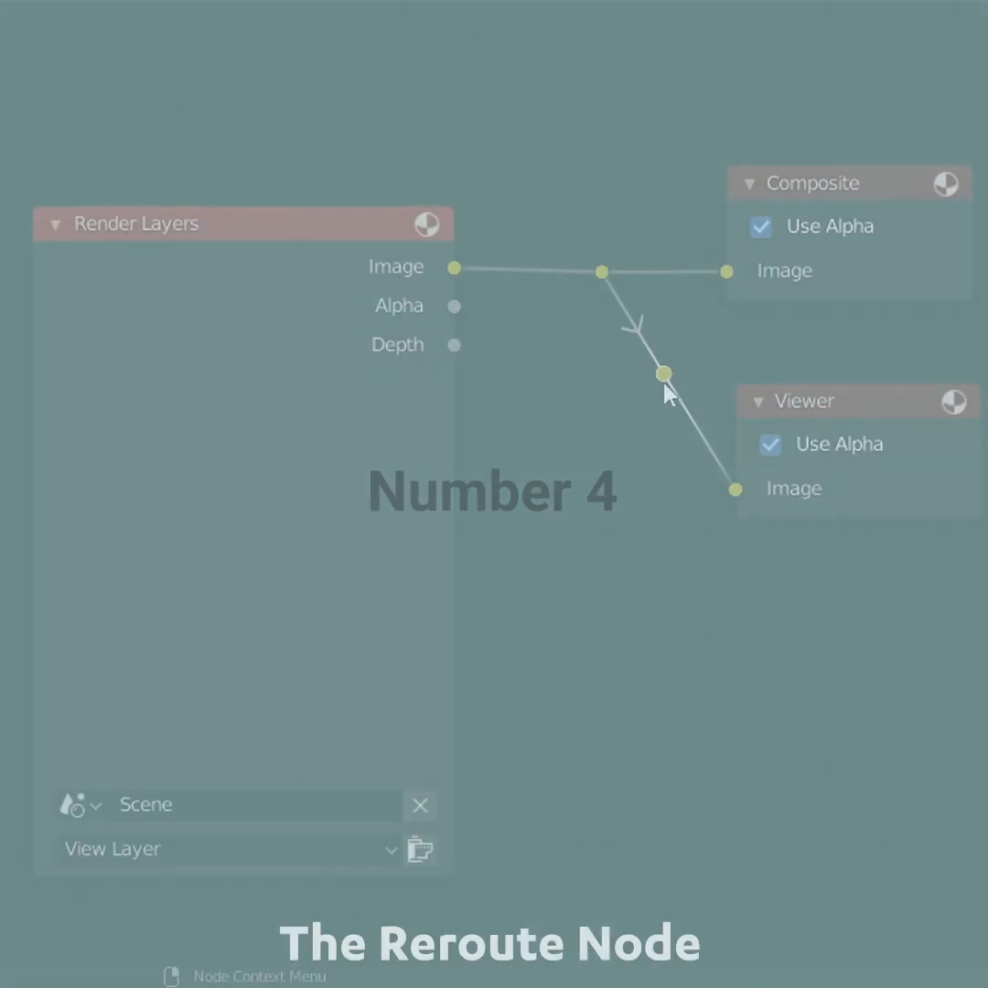
# Link the Render Layers Image output to the Viewer node's Image input
pyautogui.moveTo(665, 375); pyautogui.dragTo(604, 494)
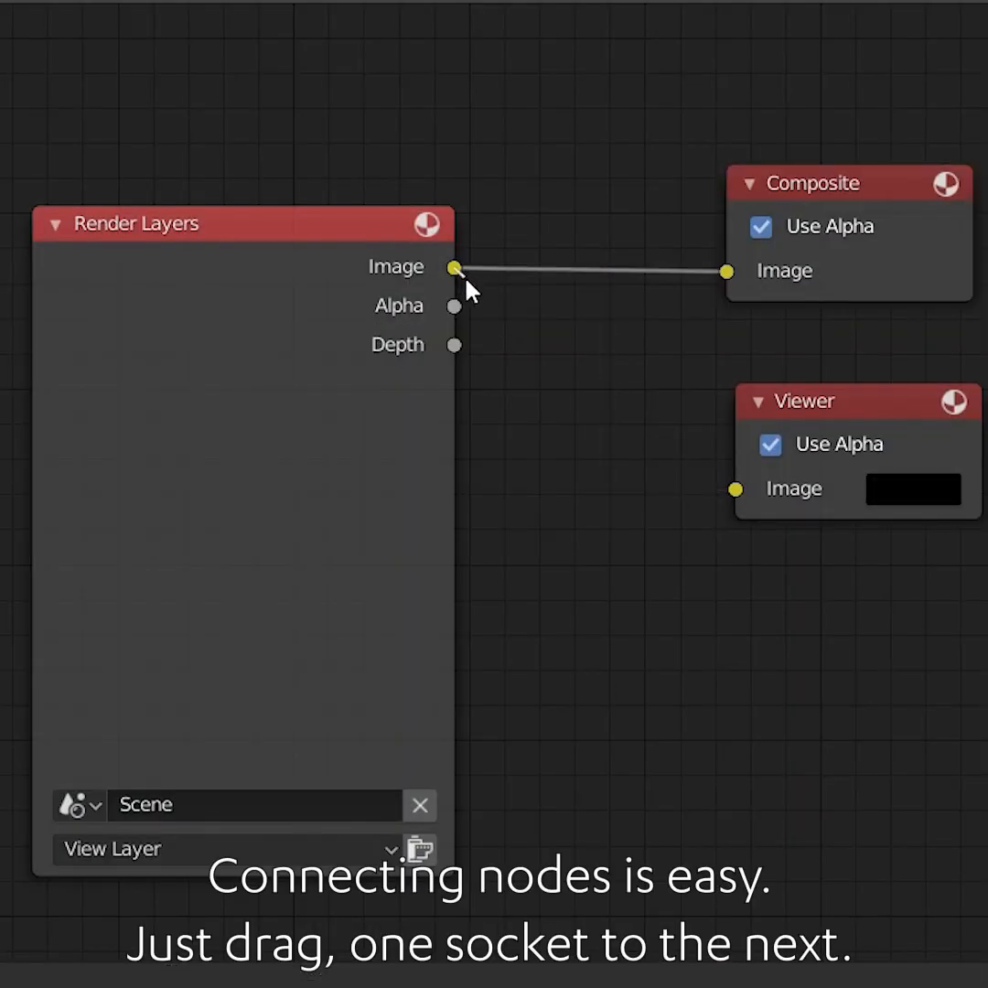
pyautogui.moveTo(457, 270); pyautogui.dragTo(734, 490)
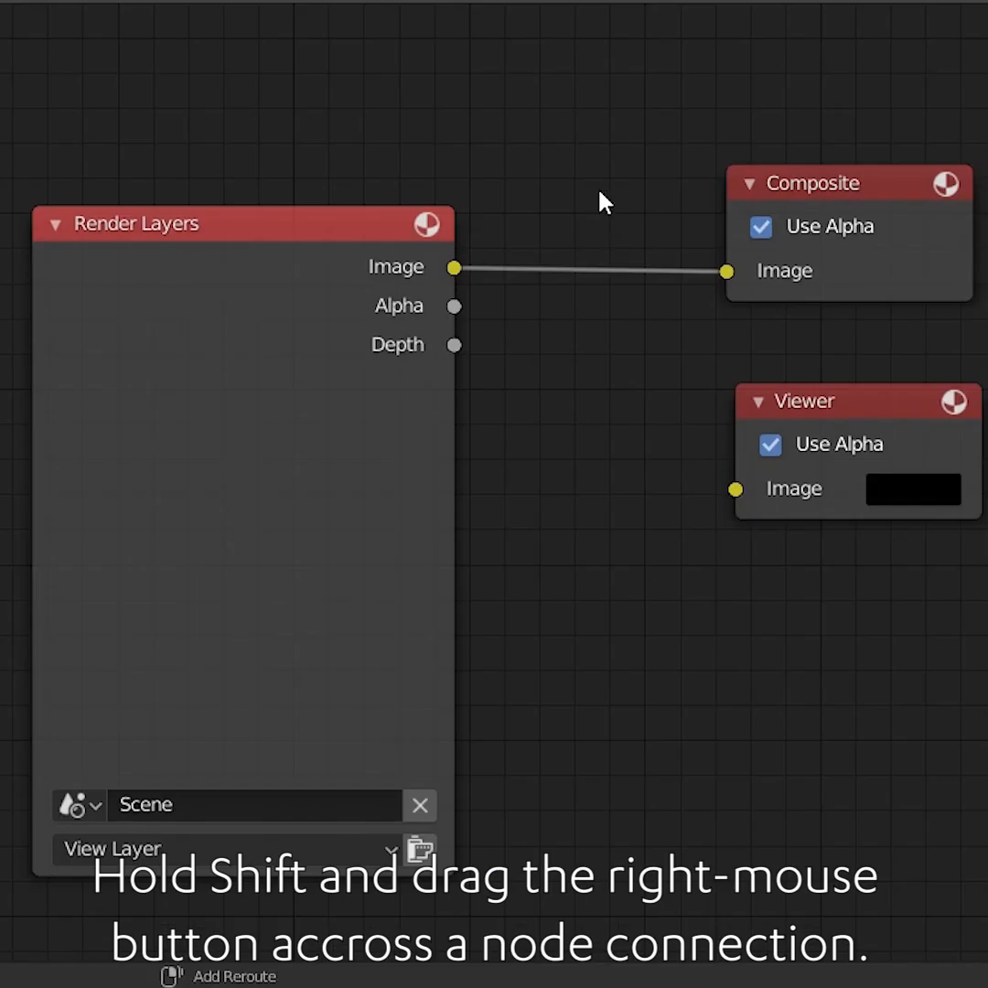
# Add a reroute node on the Composite link and connect it to the Viewer's Image input
pyautogui.keyDown('shift'); pyautogui.moveTo(599, 196); pyautogui.dragTo(604, 344, button='right'); pyautogui.keyUp('shift')
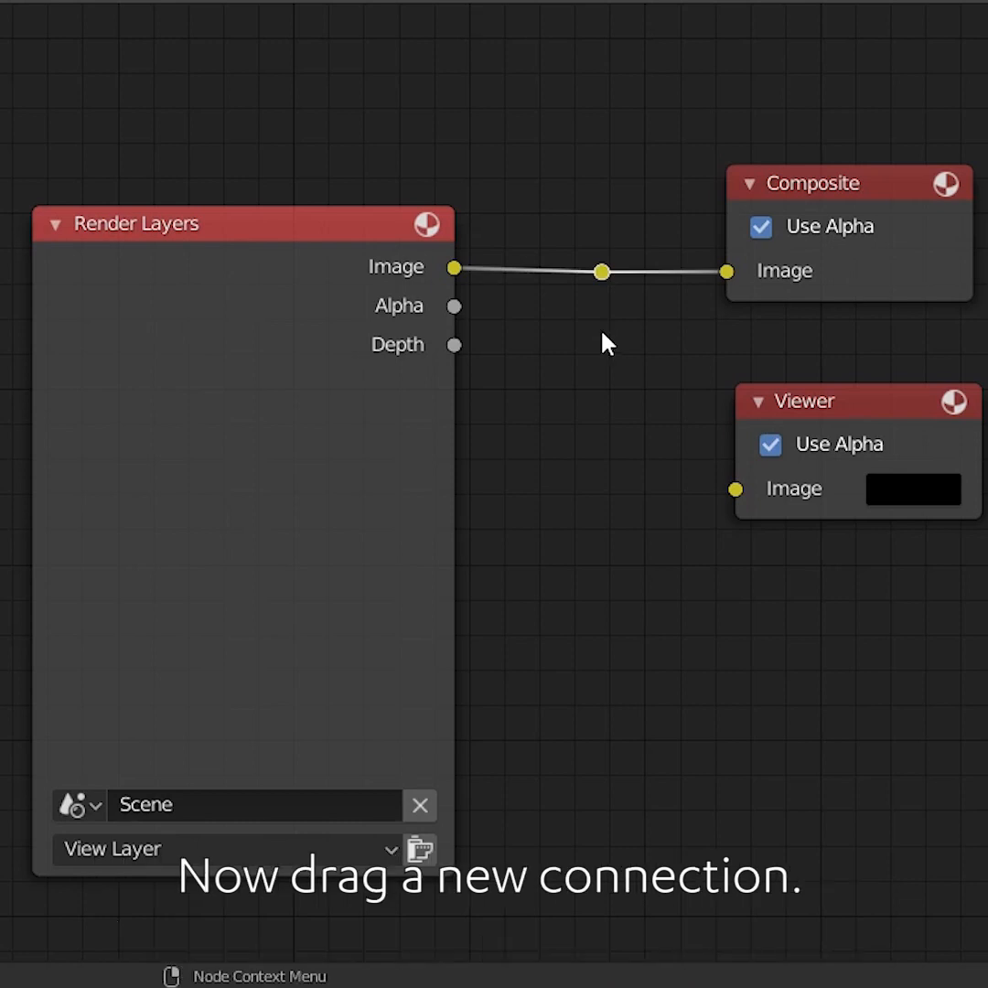
pyautogui.moveTo(605, 275); pyautogui.dragTo(737, 490)
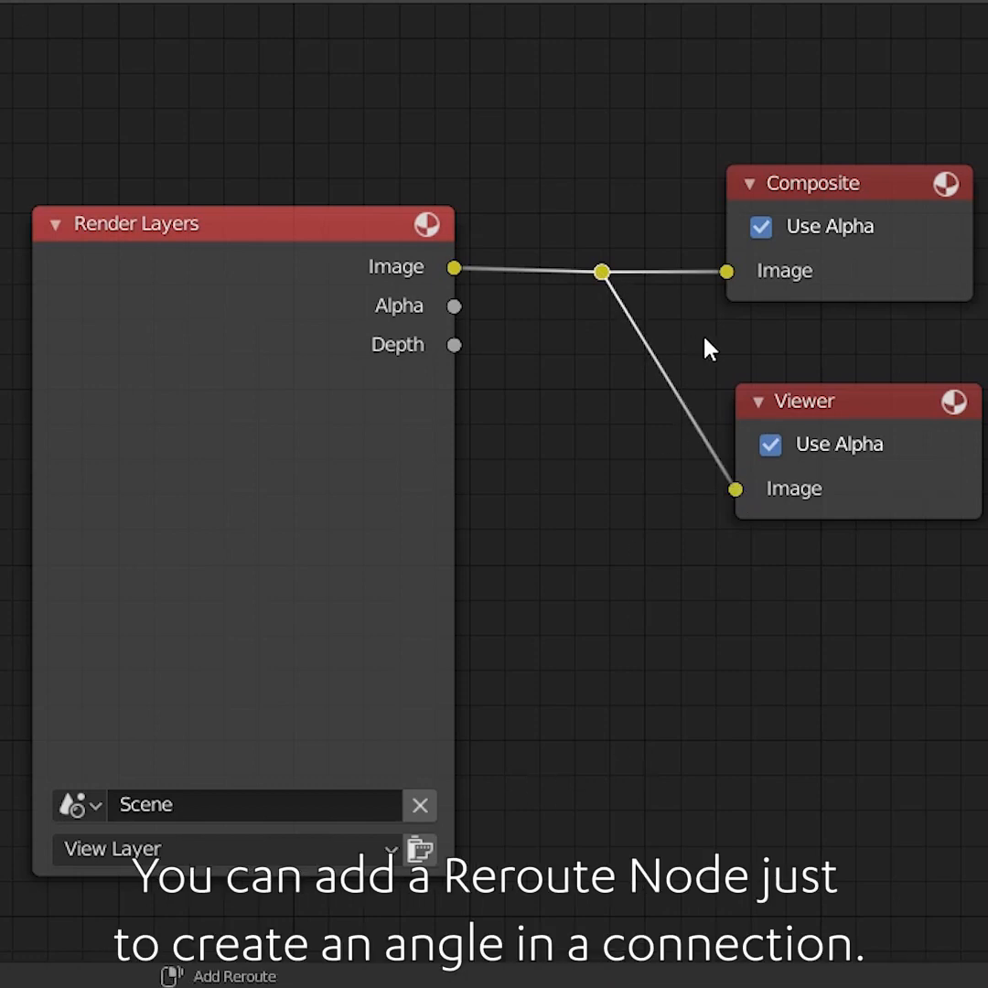
# Insert a reroute node on the Viewer link and move it to form a right-angle corner
pyautogui.keyDown('shift'); pyautogui.moveTo(635, 397); pyautogui.dragTo(614, 431, button='right'); pyautogui.keyUp('shift')
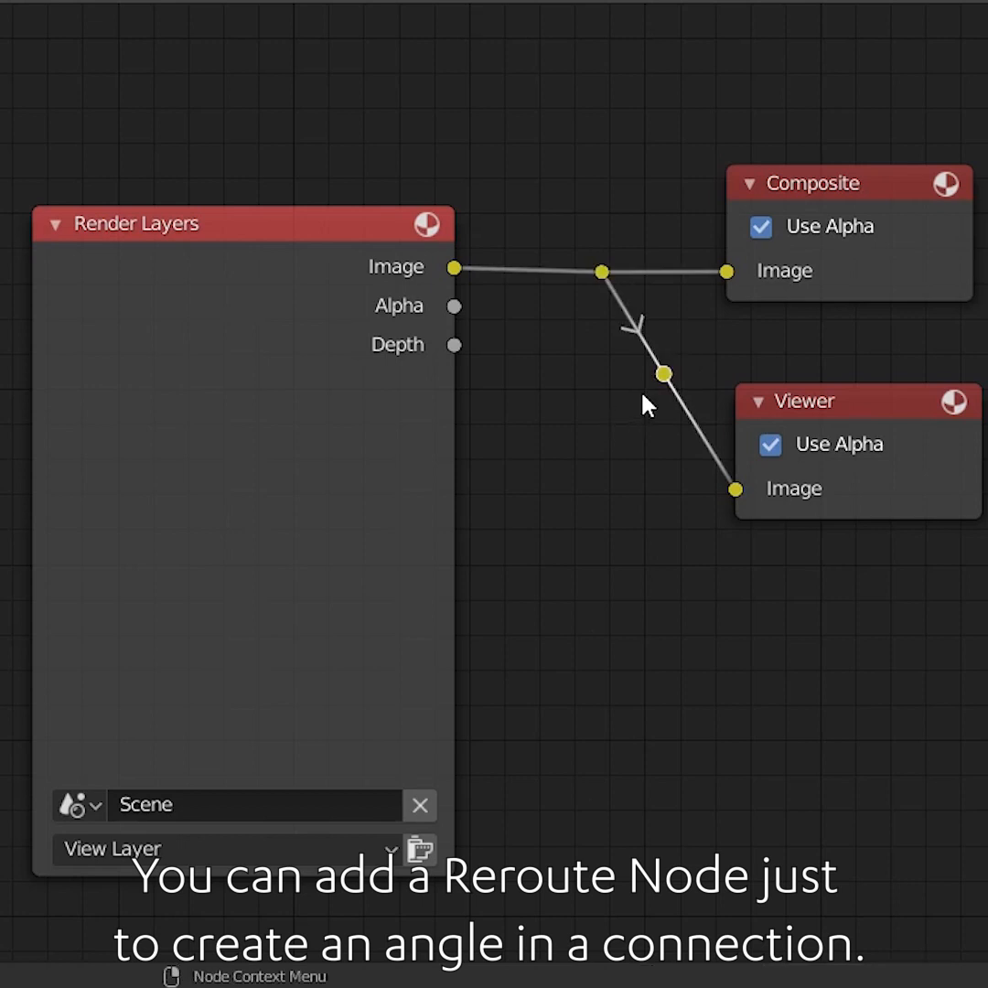
pyautogui.press('g')
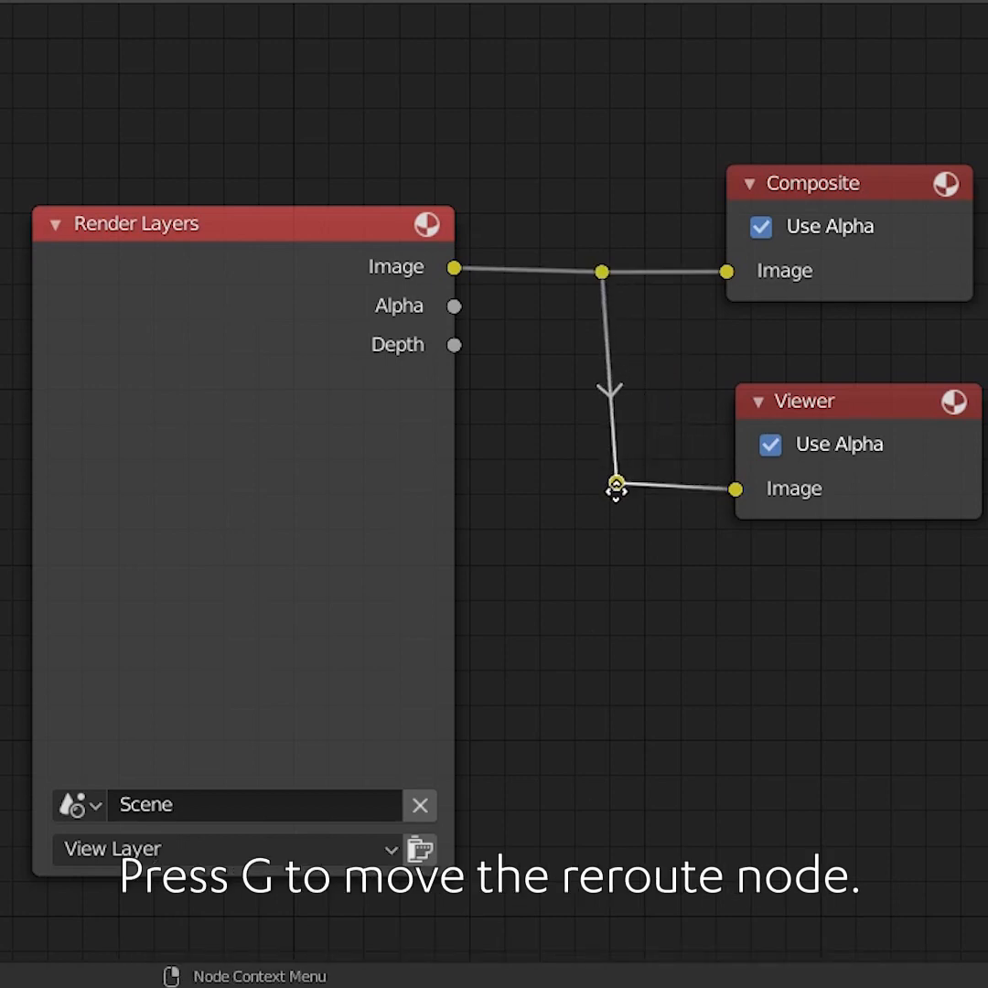
pyautogui.click(601, 485)
pyautogui.press('g')
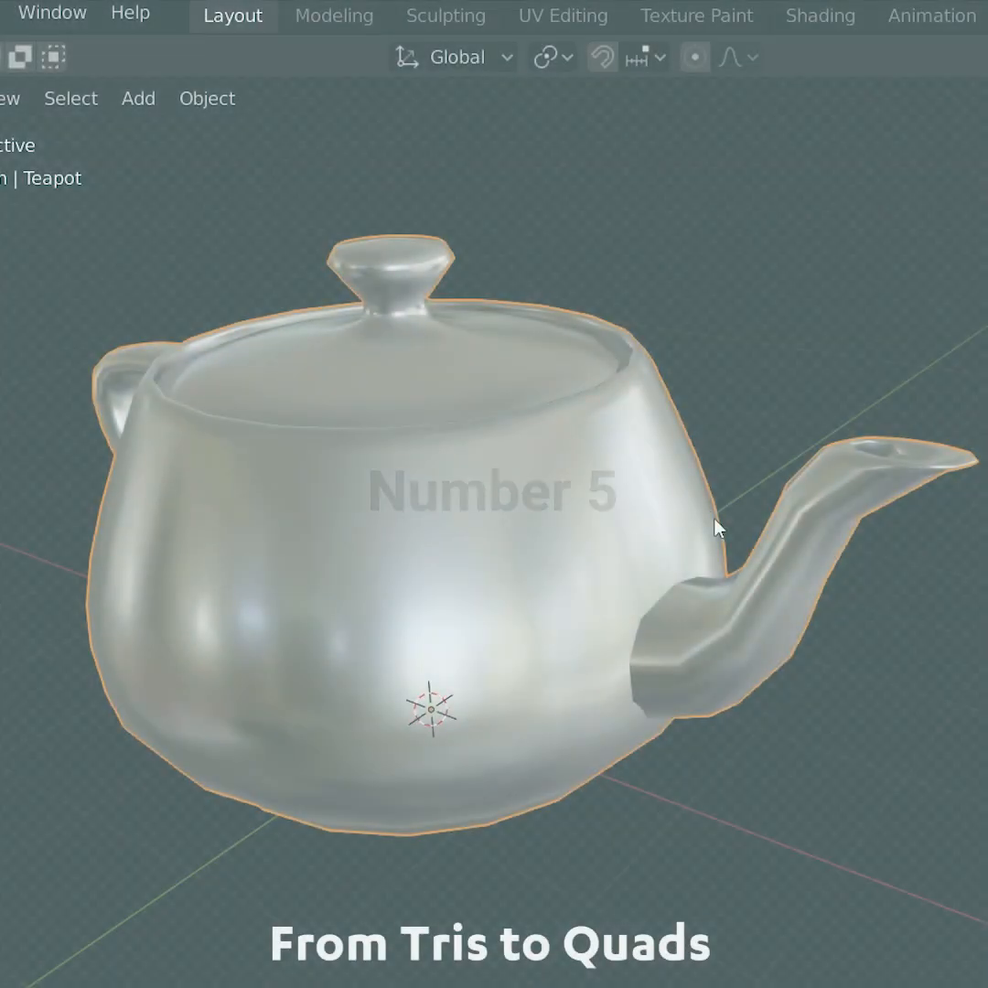
# Enter Edit Mode on the teapot to inspect its mesh topology
pyautogui.moveTo(718, 530)
pyautogui.mouseDown(button='middle')
pyautogui.moveTo(580, 522)
pyautogui.moveTo(723, 522)
pyautogui.moveTo(705, 514)
pyautogui.moveTo(699, 530)
pyautogui.moveTo(713, 535)
pyautogui.mouseUp(button='middle')
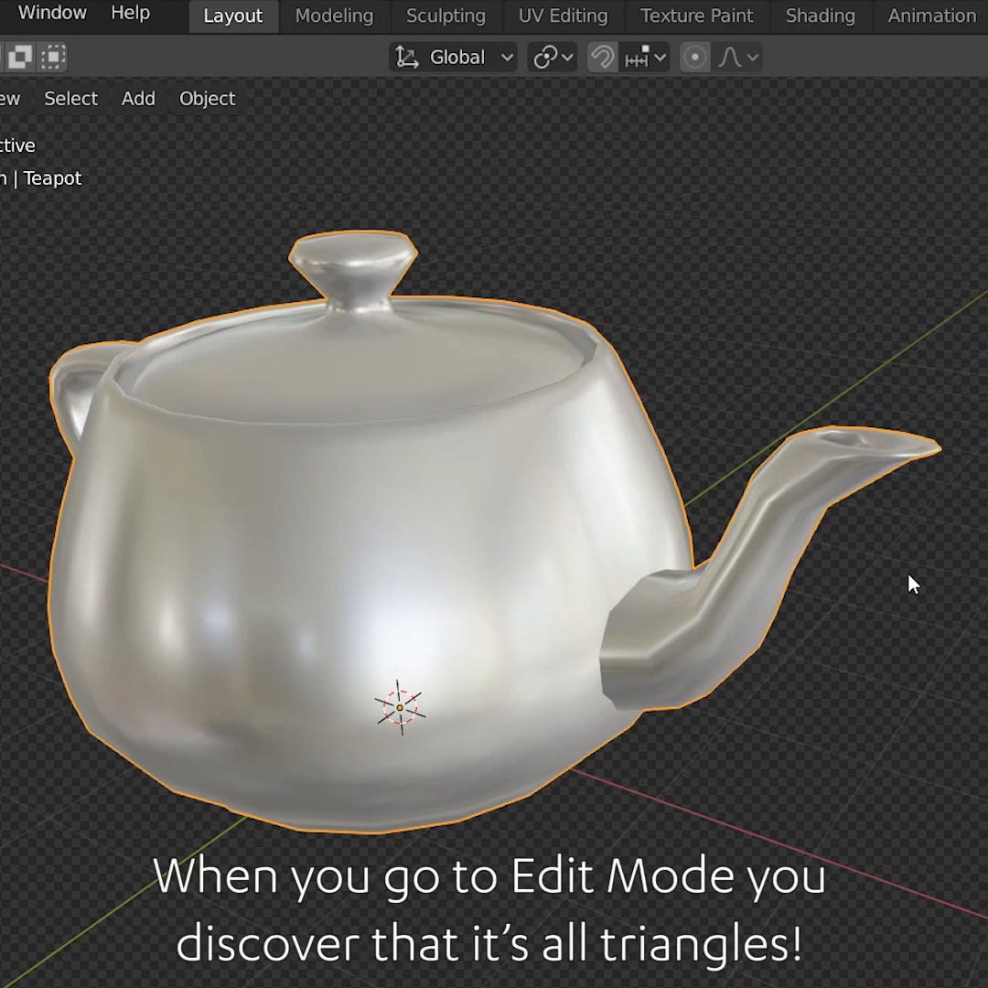
pyautogui.press('Tab')
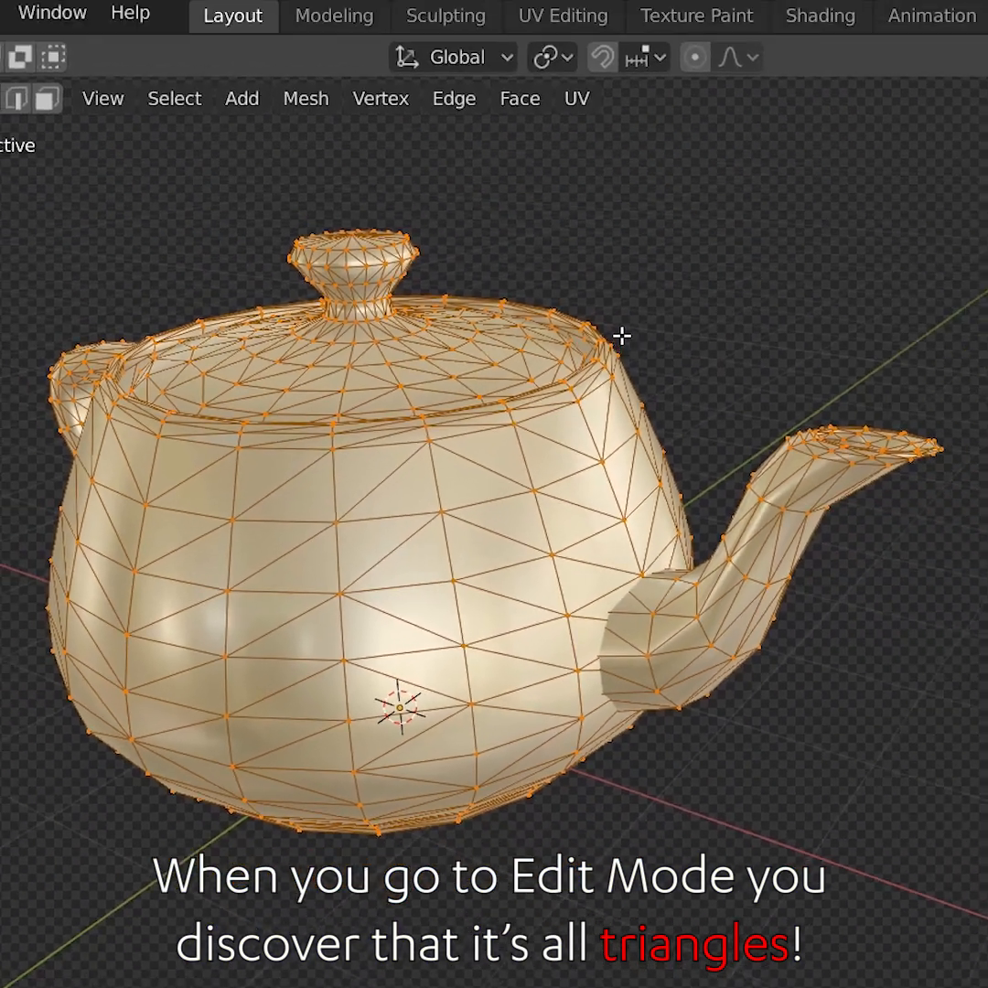
# Convert the teapot's triangles to quads and undo the conversion
pyautogui.hotkey('alt', 'j')
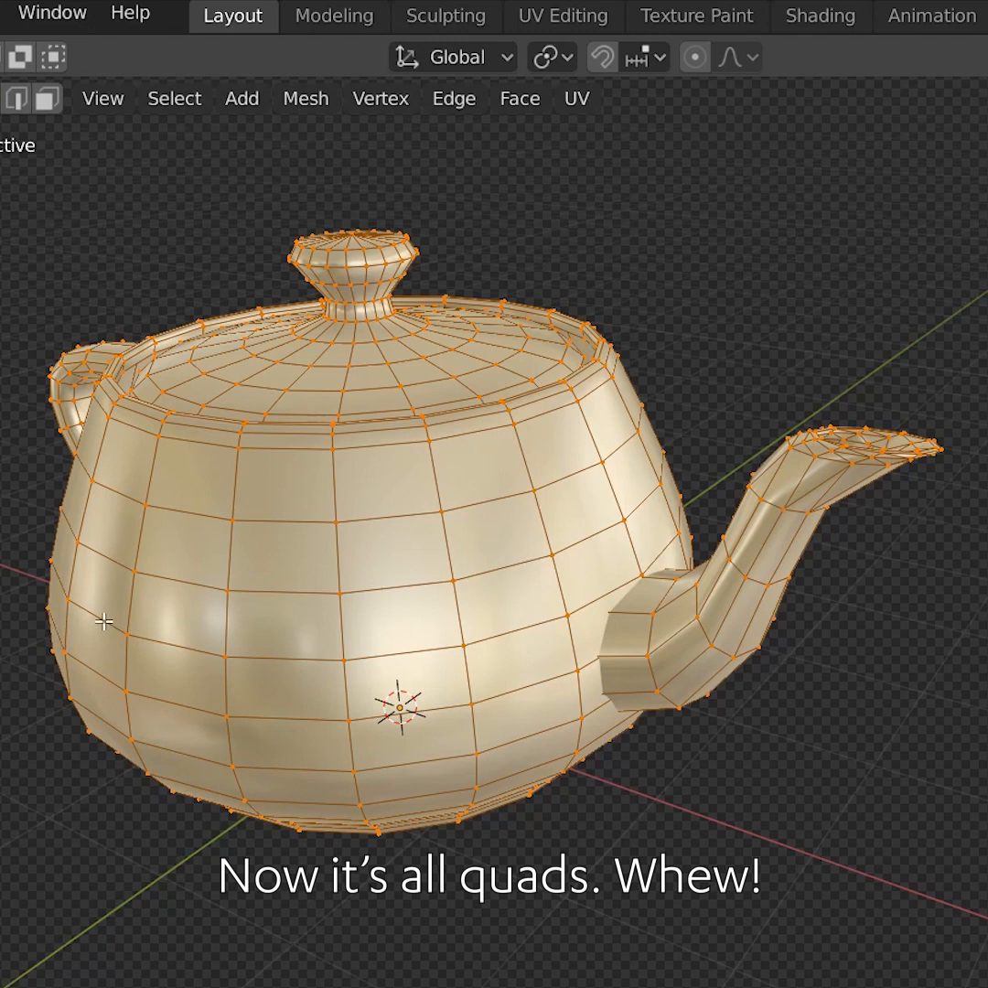
pyautogui.hotkey('ctrl', 'z')
# Convert the teapot's triangles to quads with Tris to Quads and leave Edit Mode
pyautogui.click(501, 101)
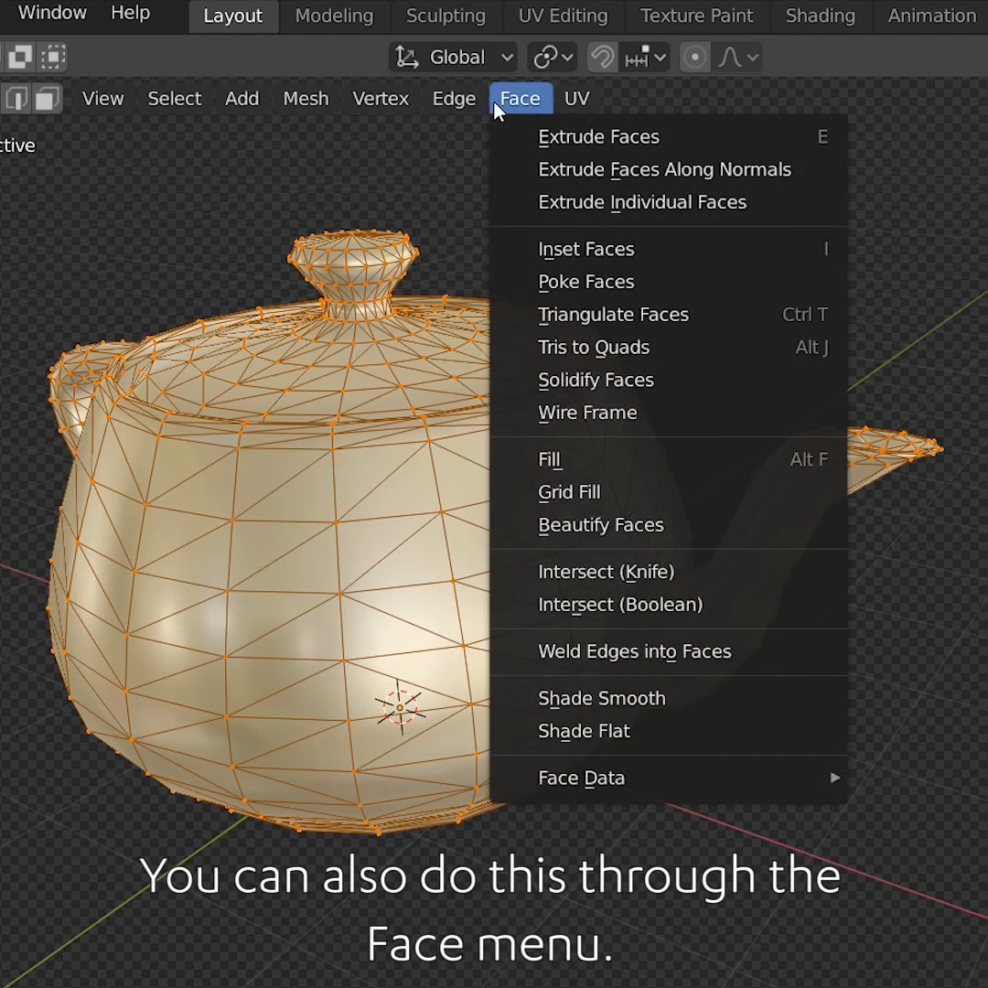
pyautogui.click(549, 350)
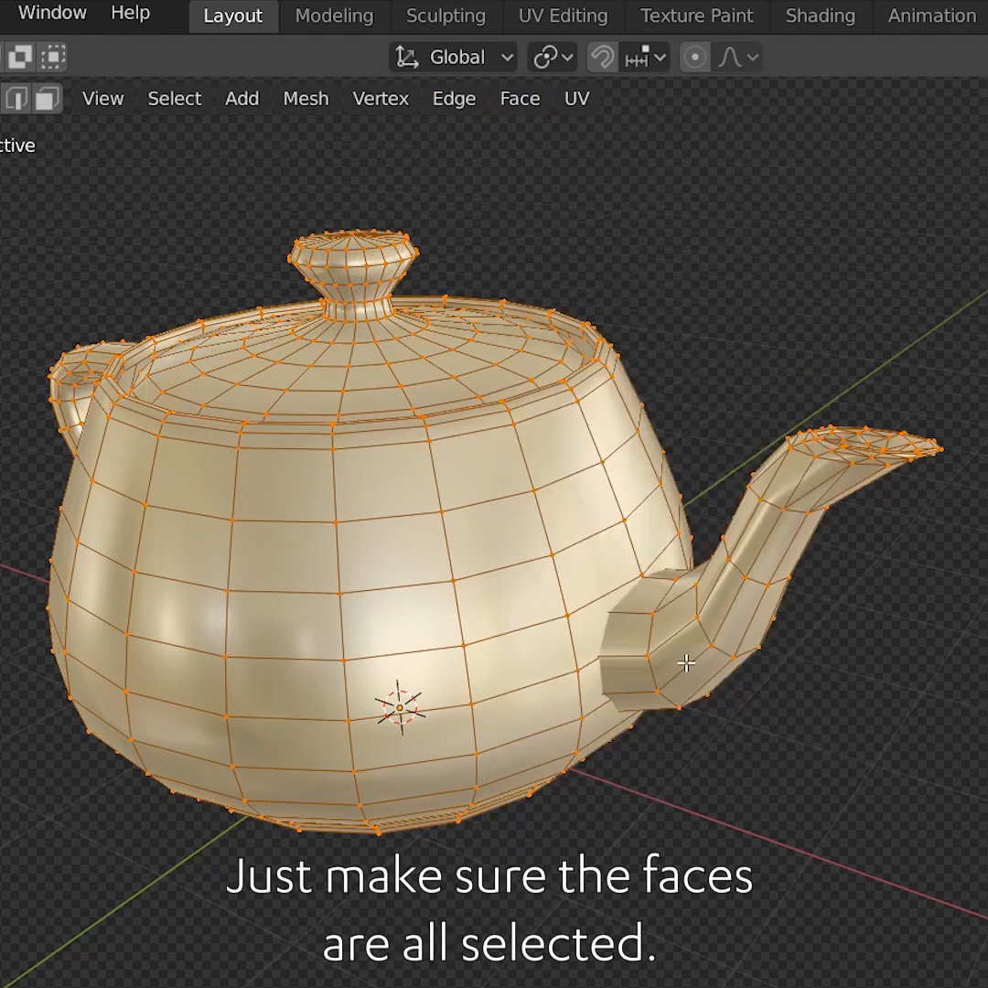
pyautogui.press('Tab')
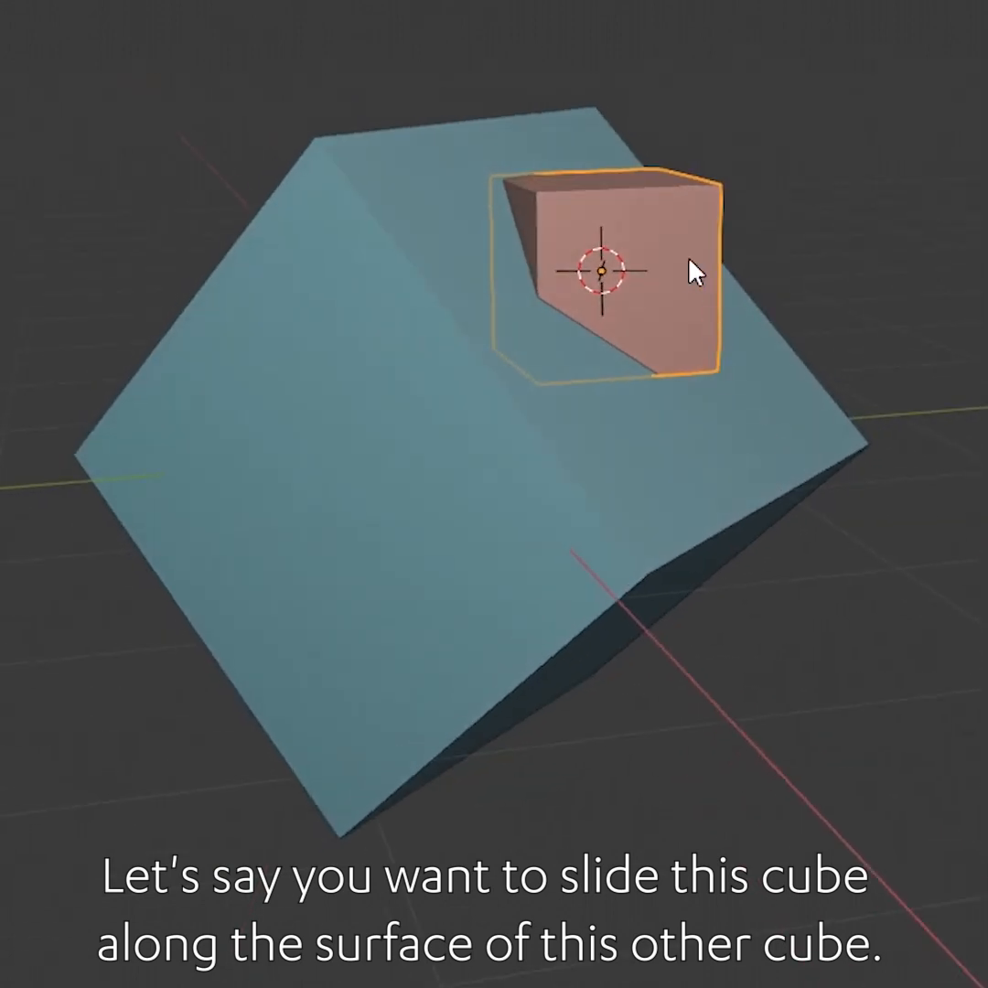
# Try rotating the small cube and moving it along the larger cube's surface with the Z axis excluded
pyautogui.moveTo(678, 305); pyautogui.dragTo(744, 313, button='middle')
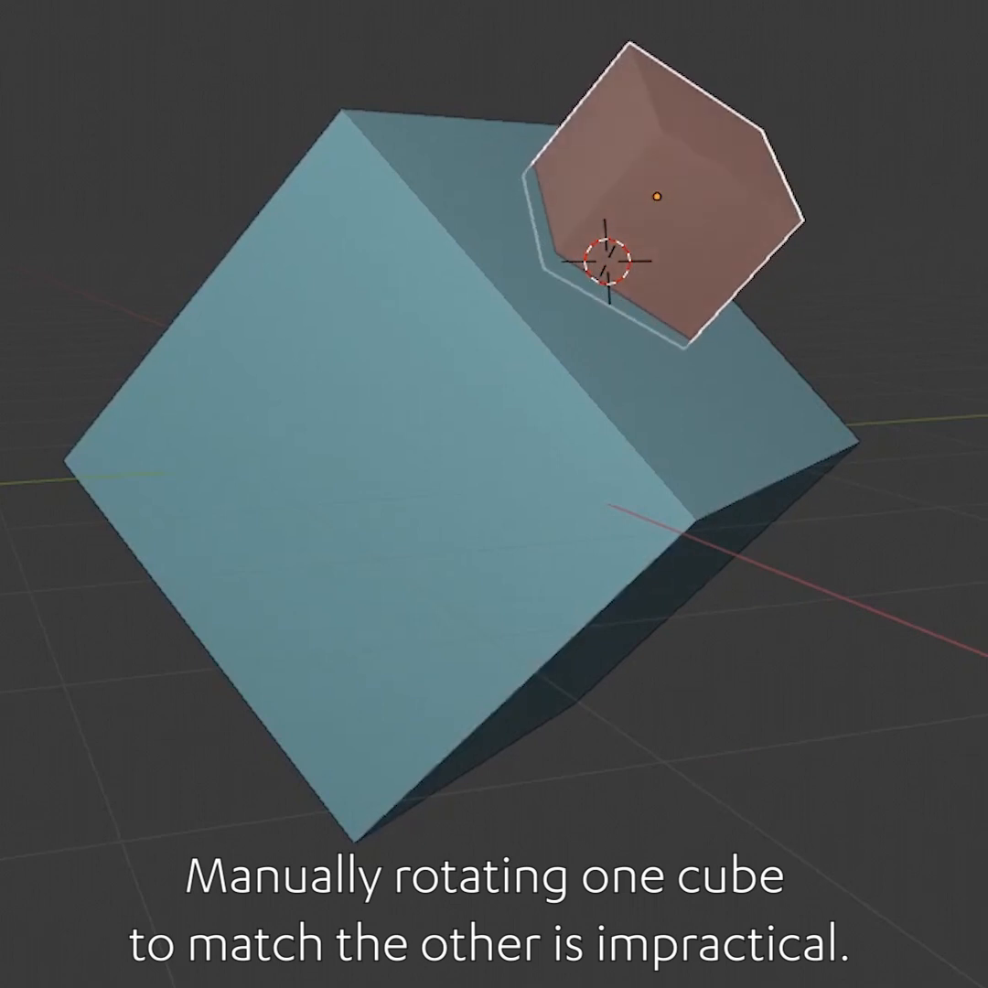
pyautogui.press('g')
pyautogui.hotkey('shift', 'z')
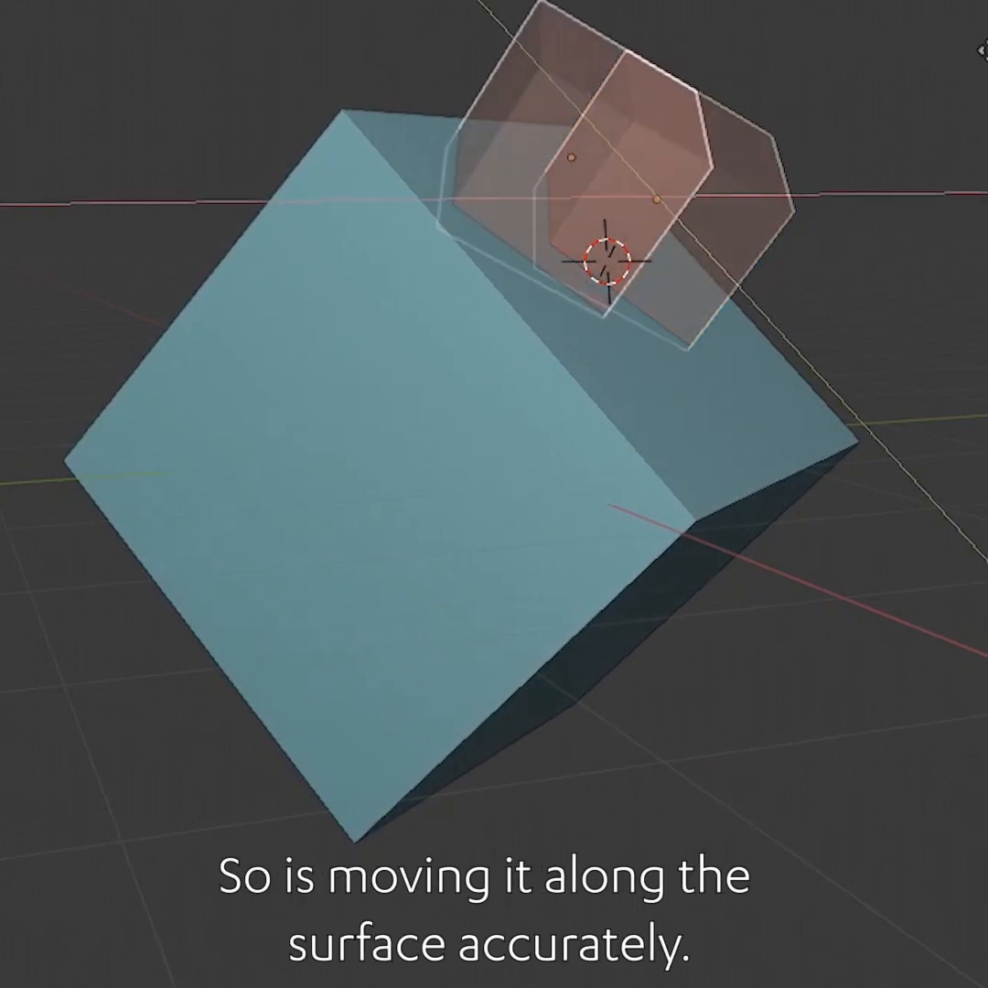
pyautogui.press('Return')
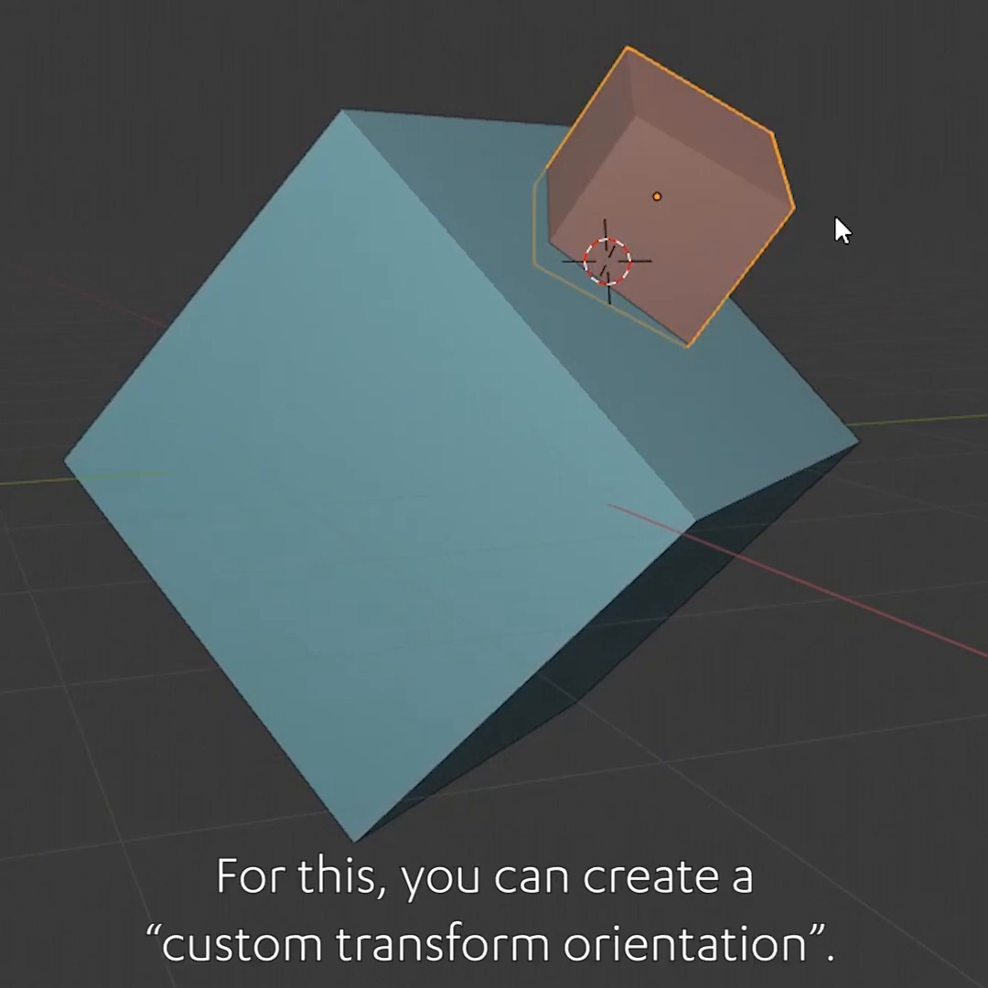
# Clear the small cube's rotation, then select the larger cube and enter Edit Mode on it
pyautogui.hotkey('alt', 'r')
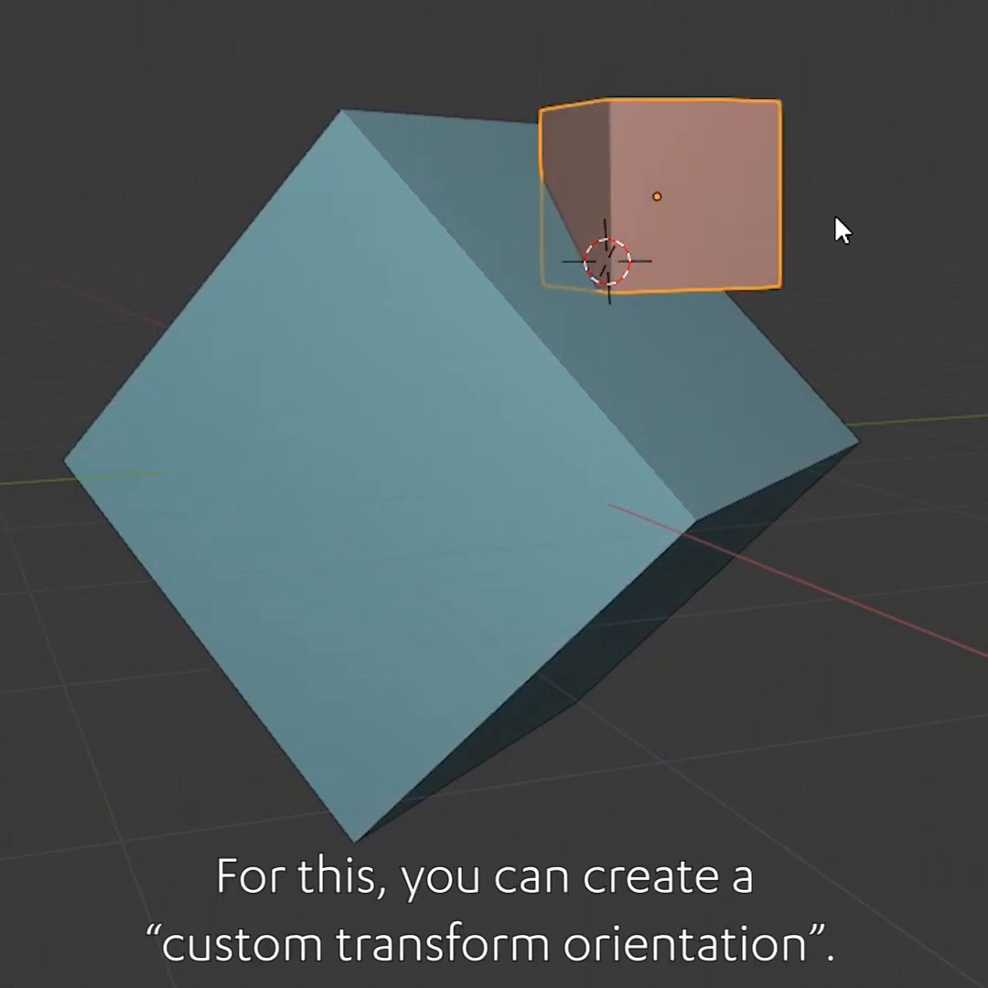
pyautogui.click(687, 382)
pyautogui.press('Tab')
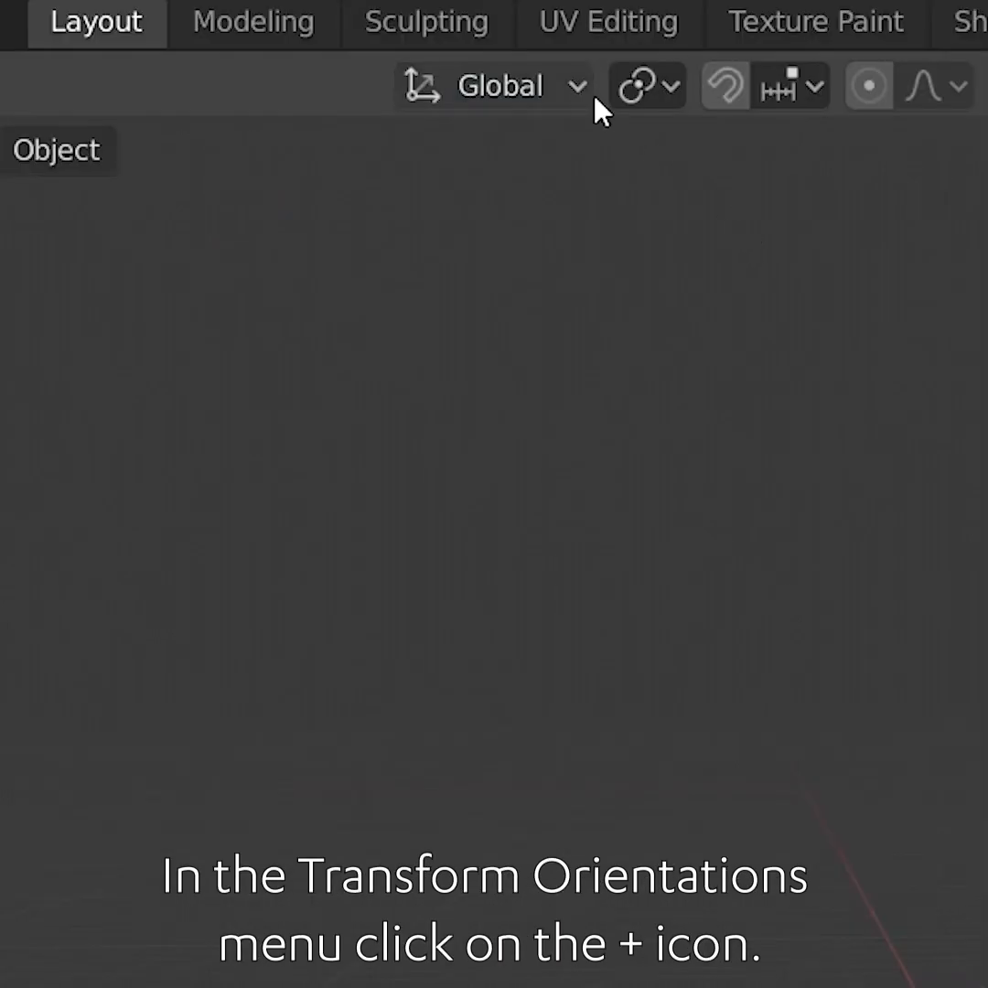
# Create a custom transform orientation from the selected face and name it Fred
pyautogui.click(498, 84)
pyautogui.click(716, 255)
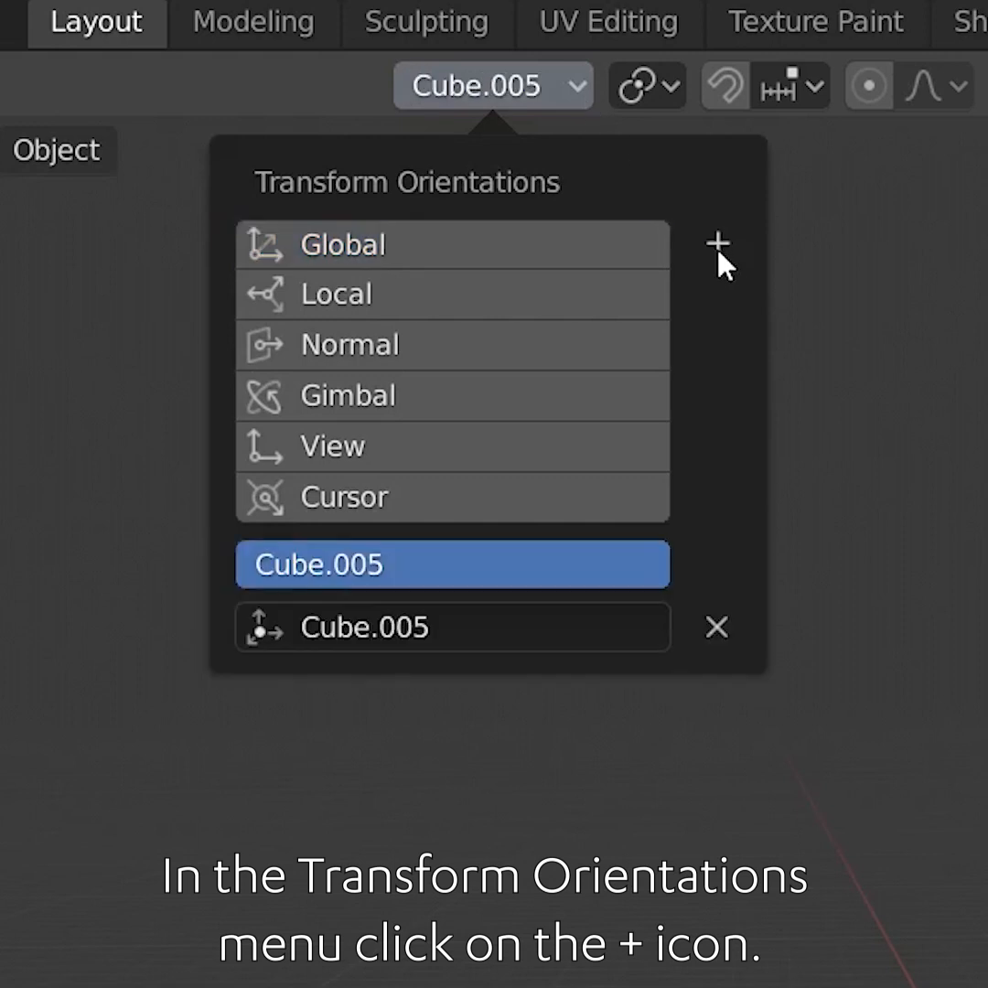
pyautogui.click(515, 626)
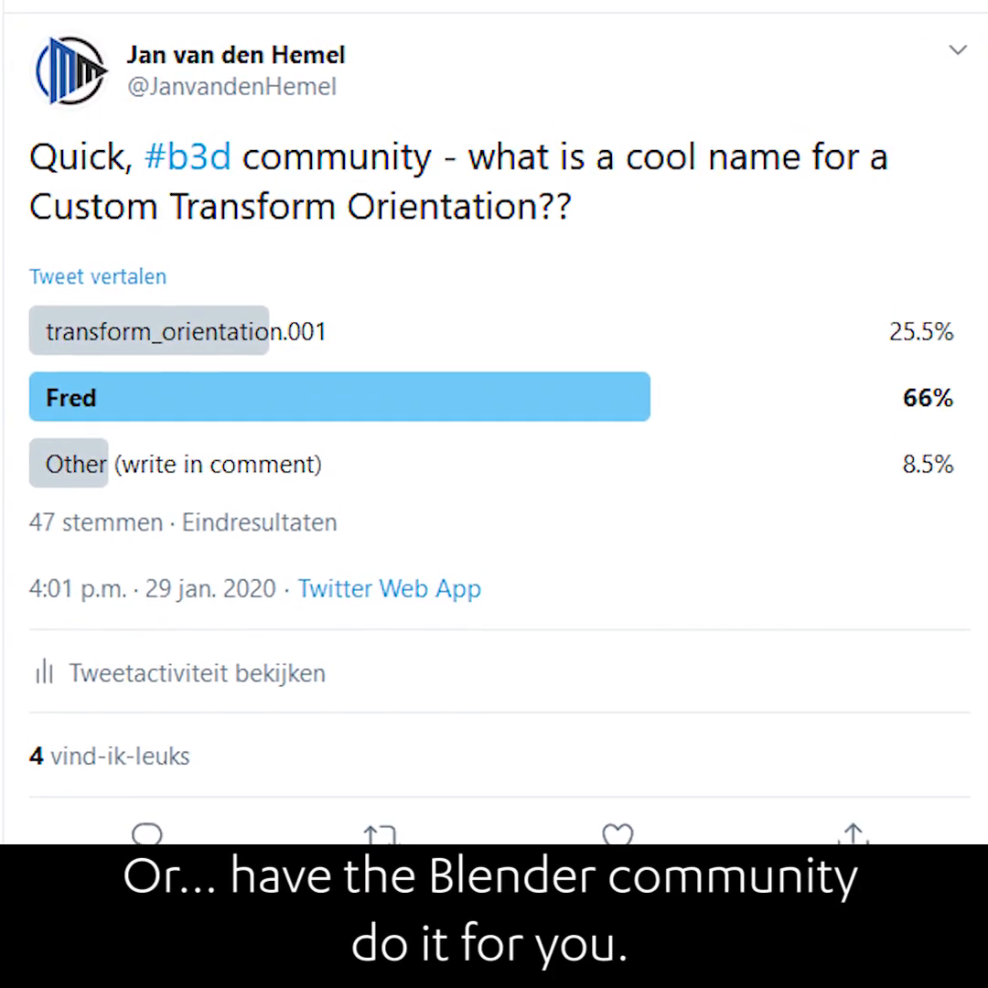
pyautogui.write('Fr')
pyautogui.write('ed')
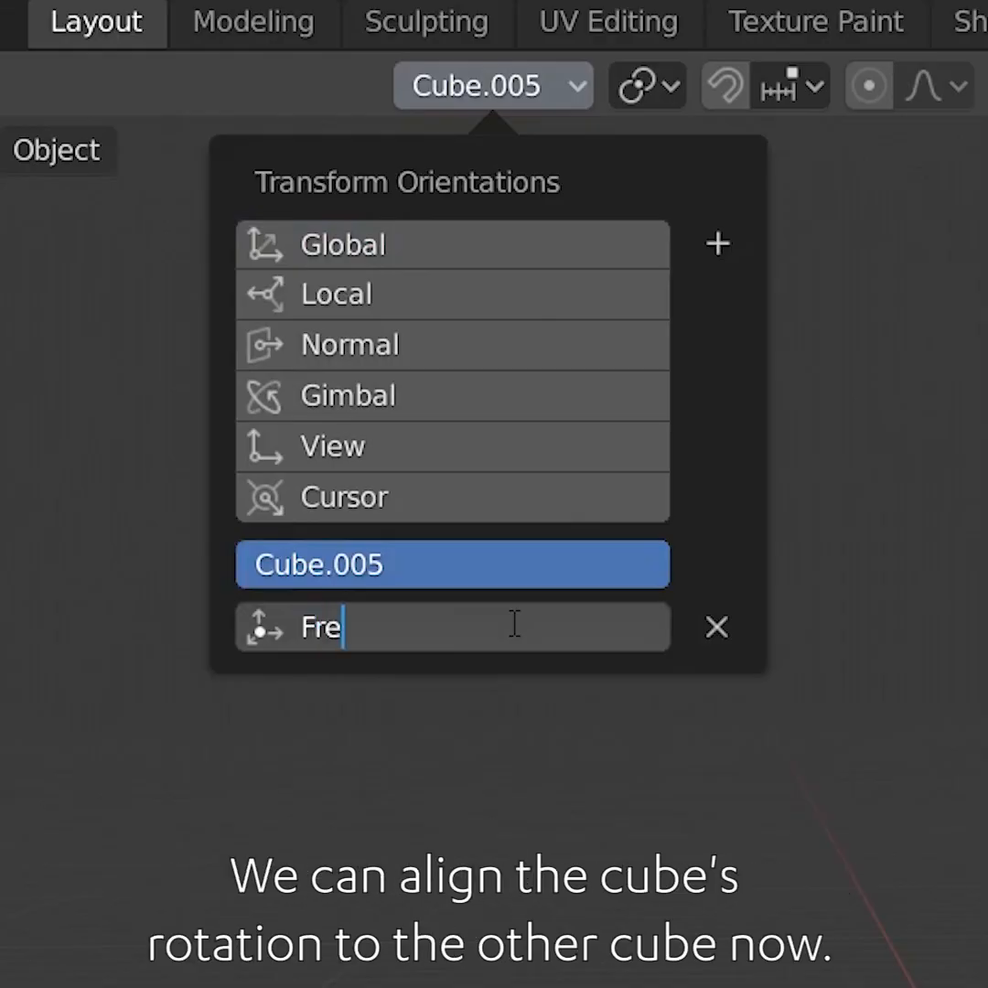
pyautogui.press('Return')
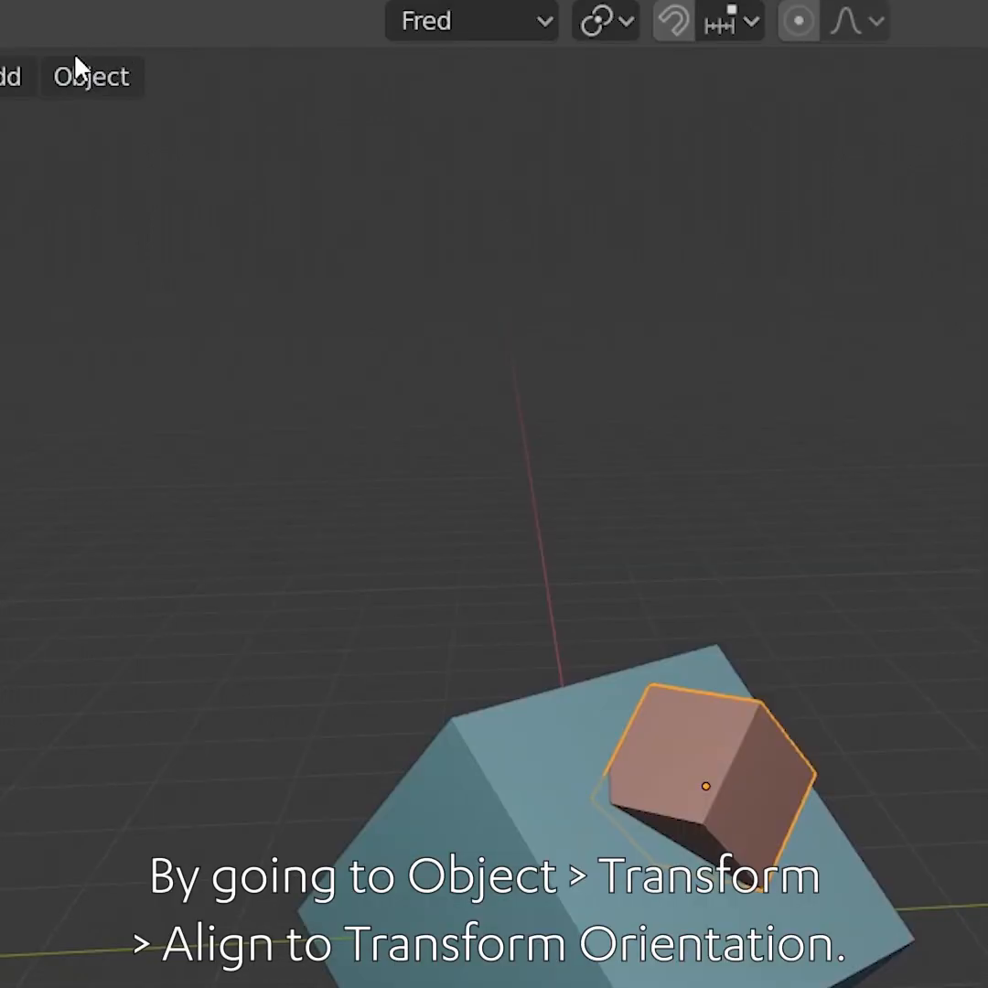
# Align the small cube's rotation to the Fred transform orientation
pyautogui.click(84, 73)
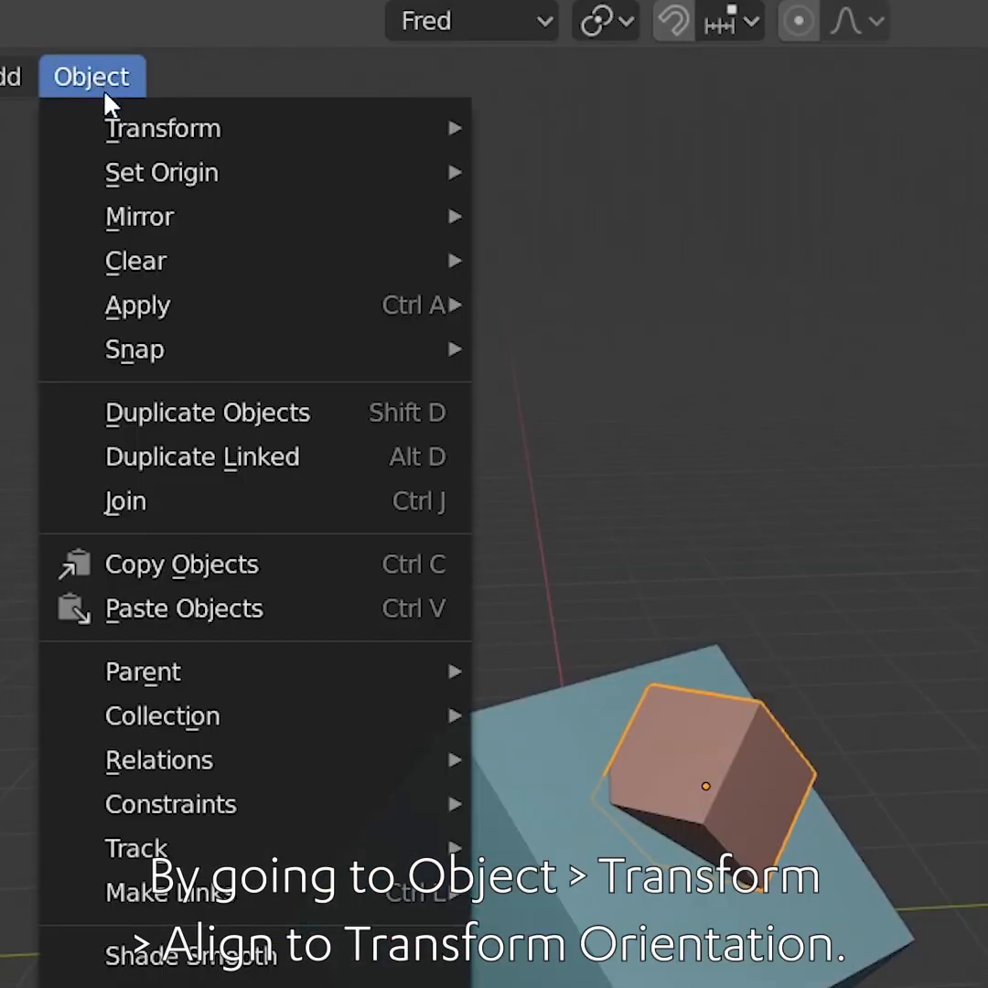
pyautogui.moveTo(101, 109)
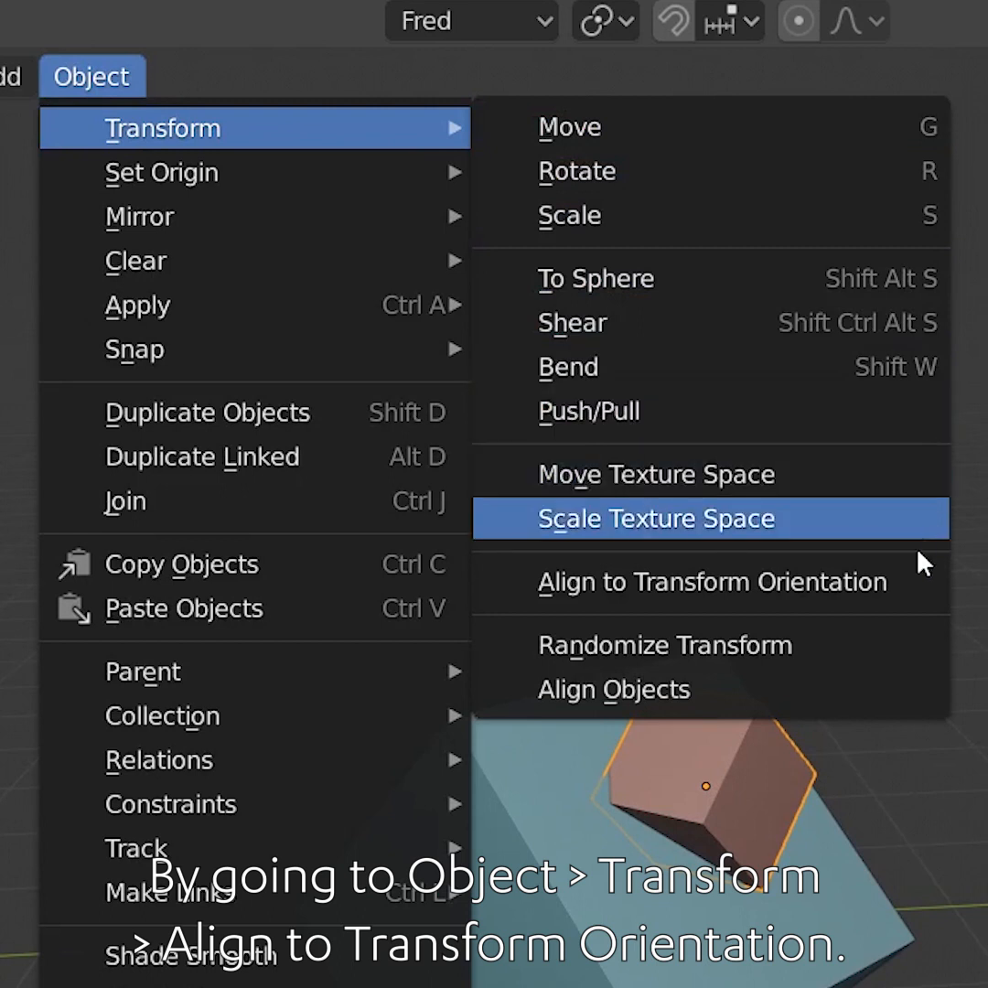
pyautogui.click(777, 582)
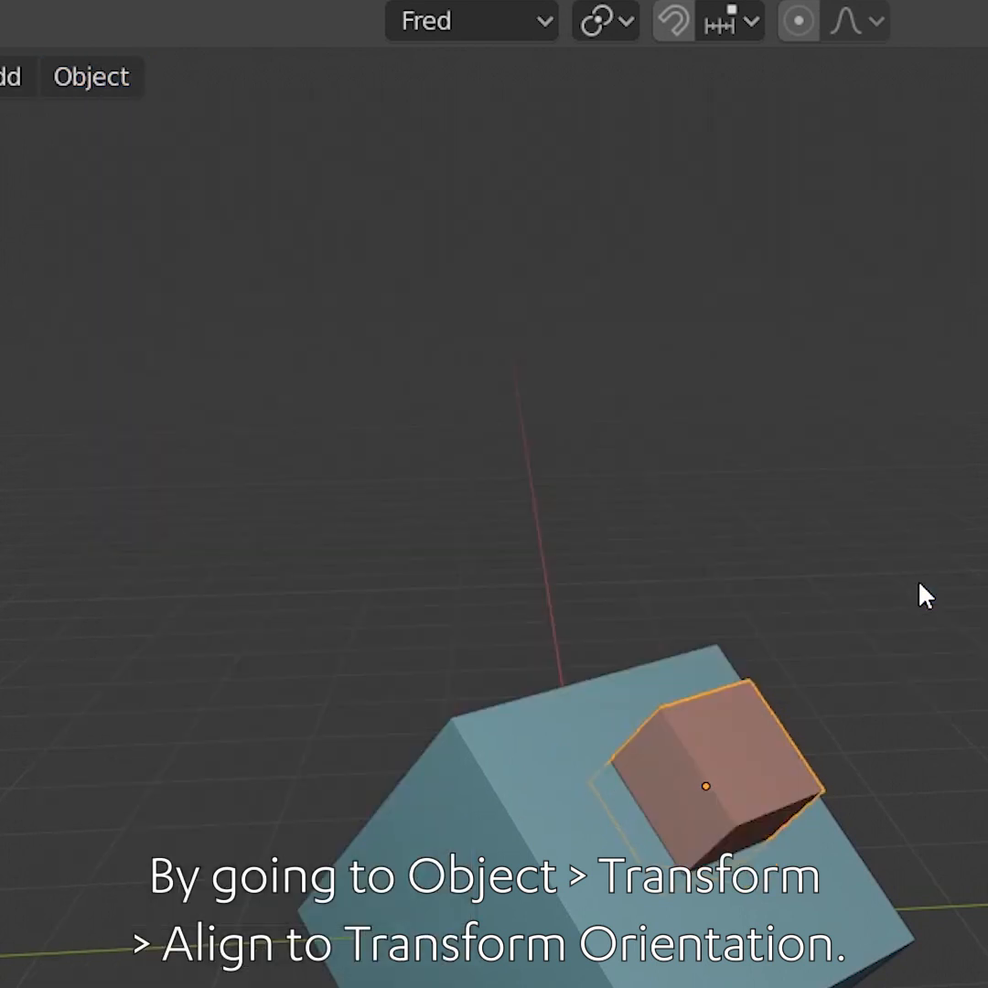
# Slide the small cube along the larger cube's face on the custom Y and X axes
pyautogui.press('g')
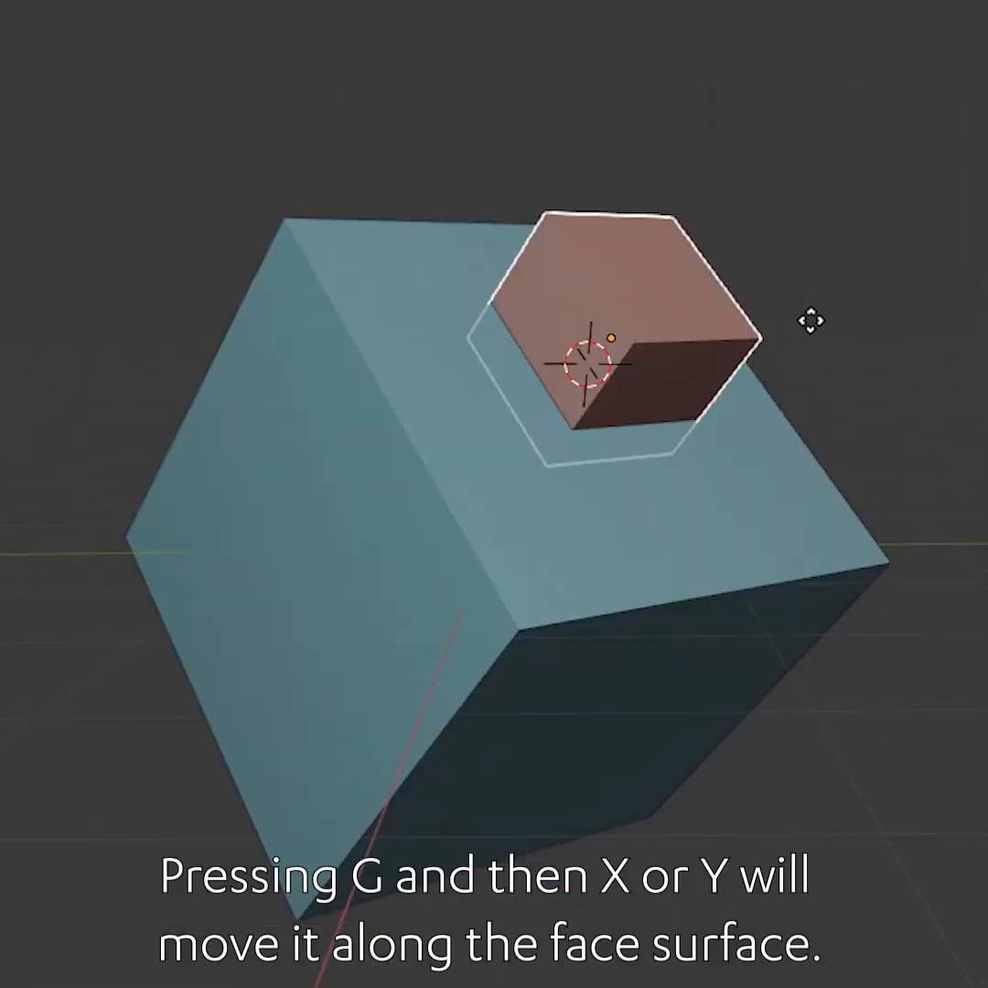
pyautogui.press('y')
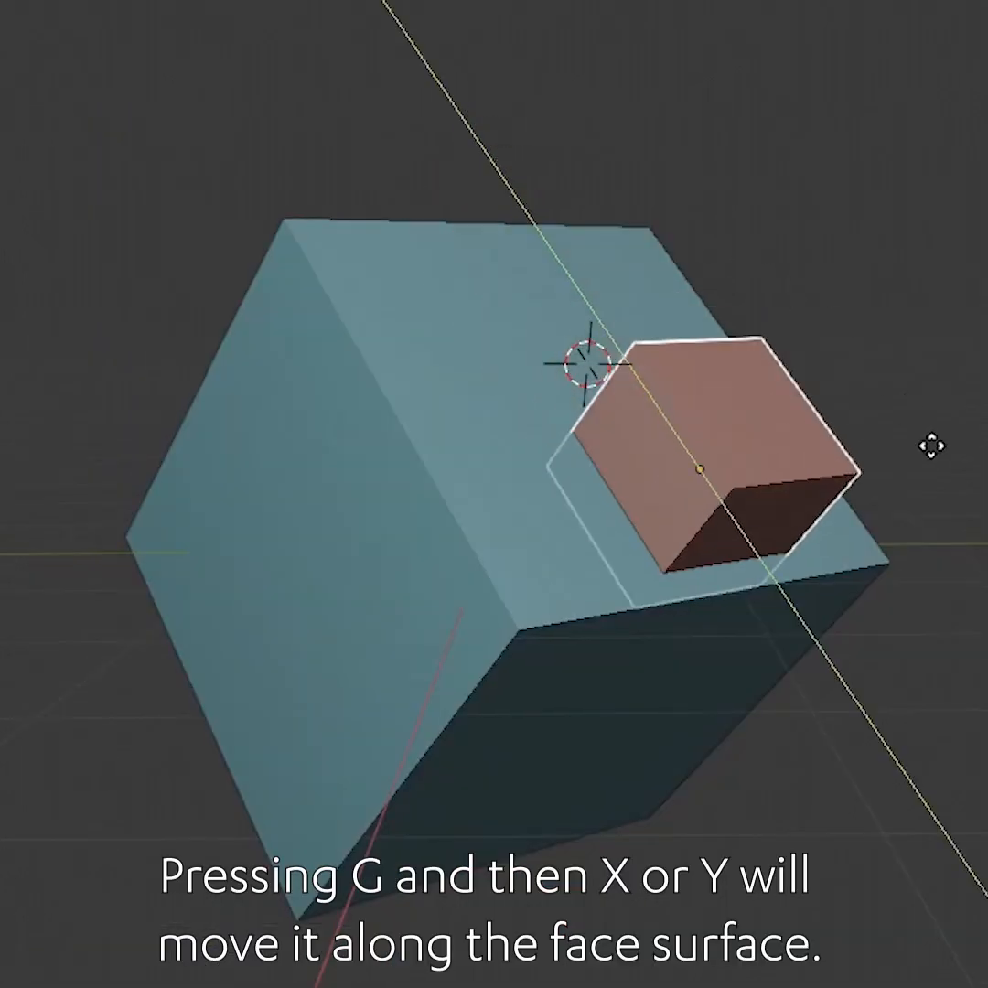
pyautogui.click(826, 335)
pyautogui.press('g')
pyautogui.press('x')
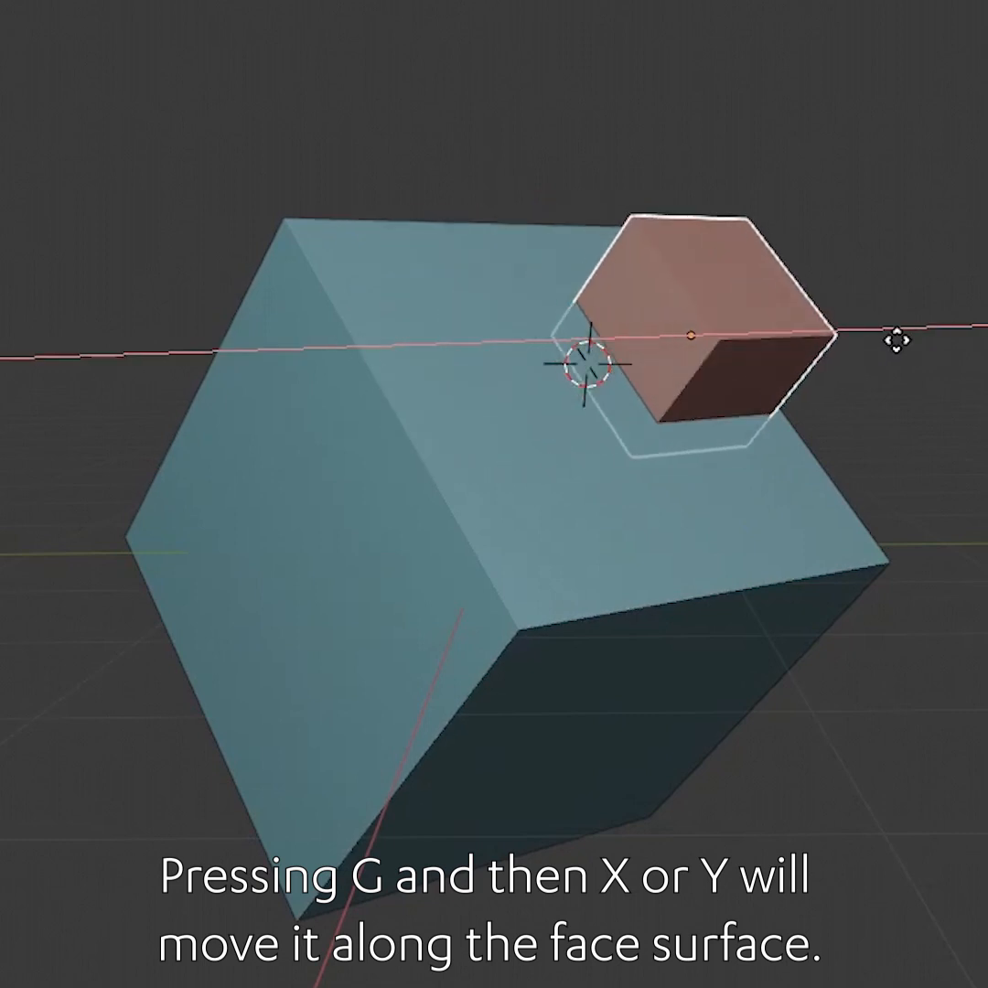
pyautogui.click(832, 338)
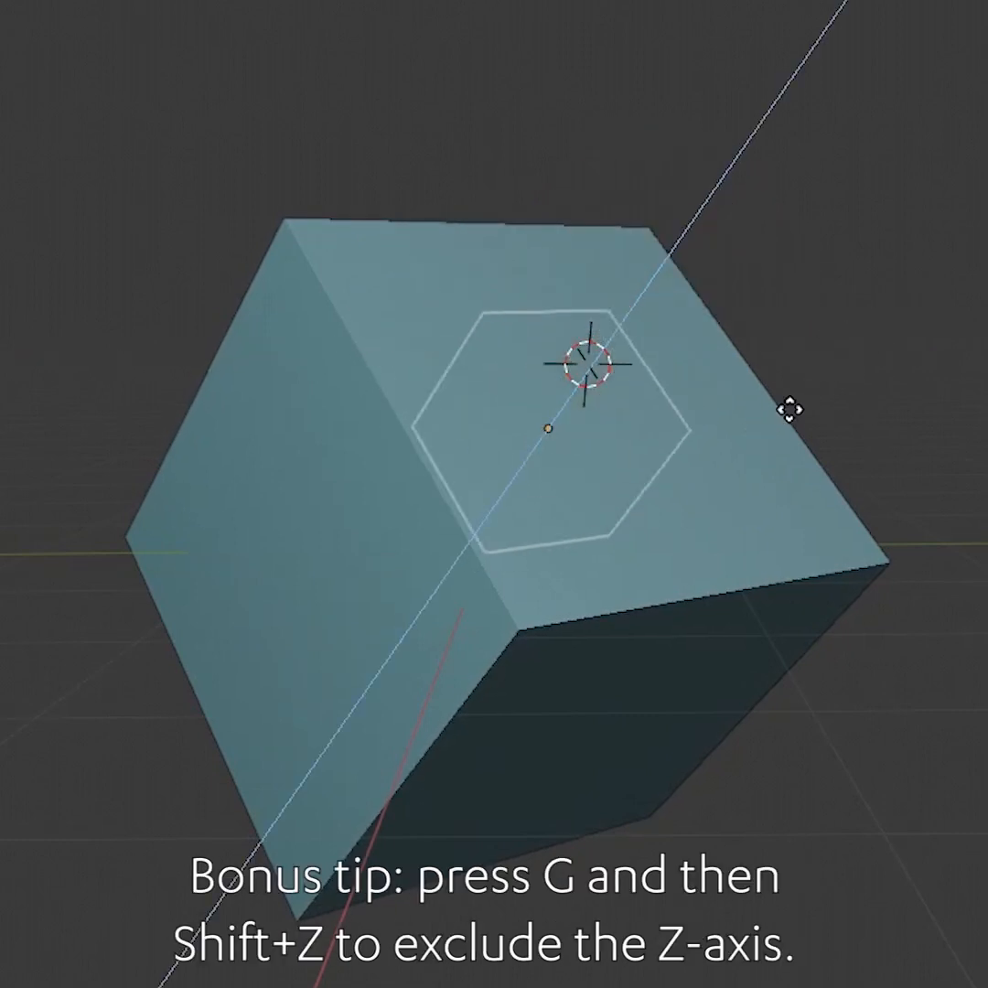
# Move the small cube freely across the face plane with the Z axis excluded
pyautogui.click(833, 389)
pyautogui.press('g')
pyautogui.hotkey('shift', 'z')
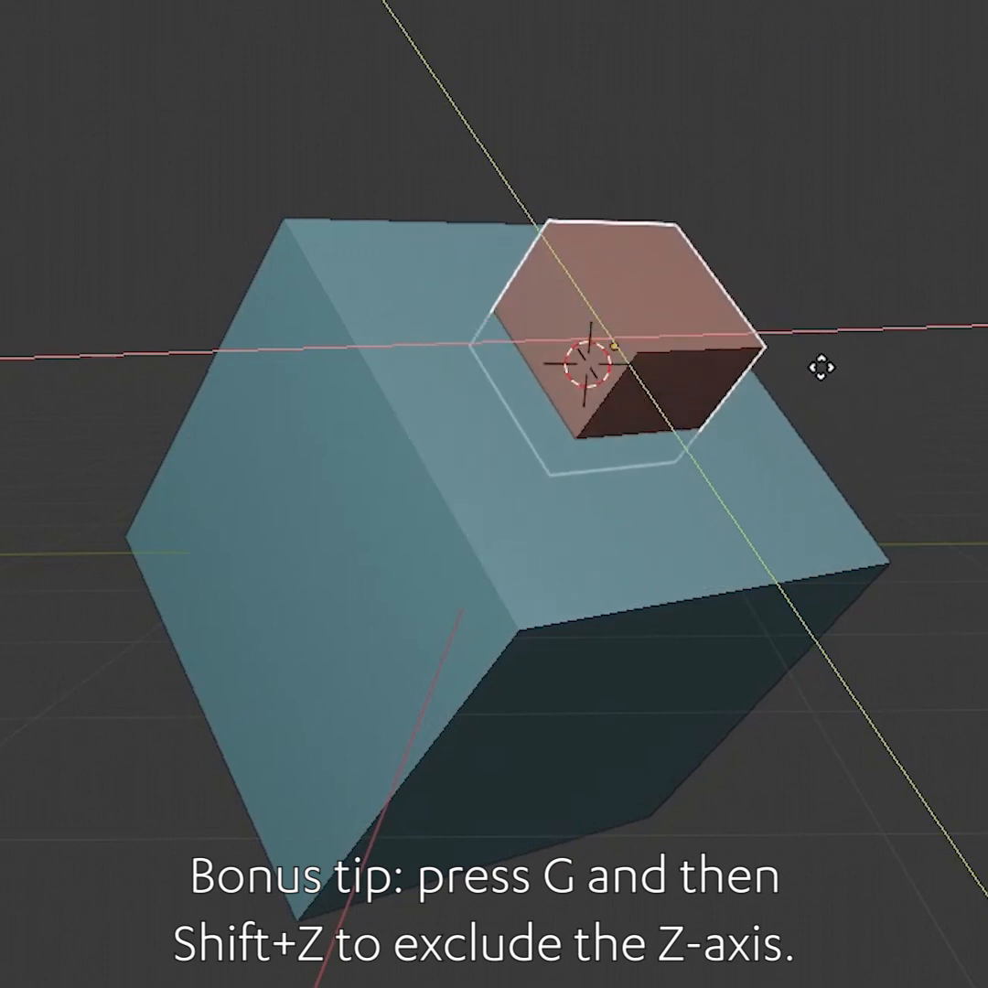
pyautogui.click(857, 408)
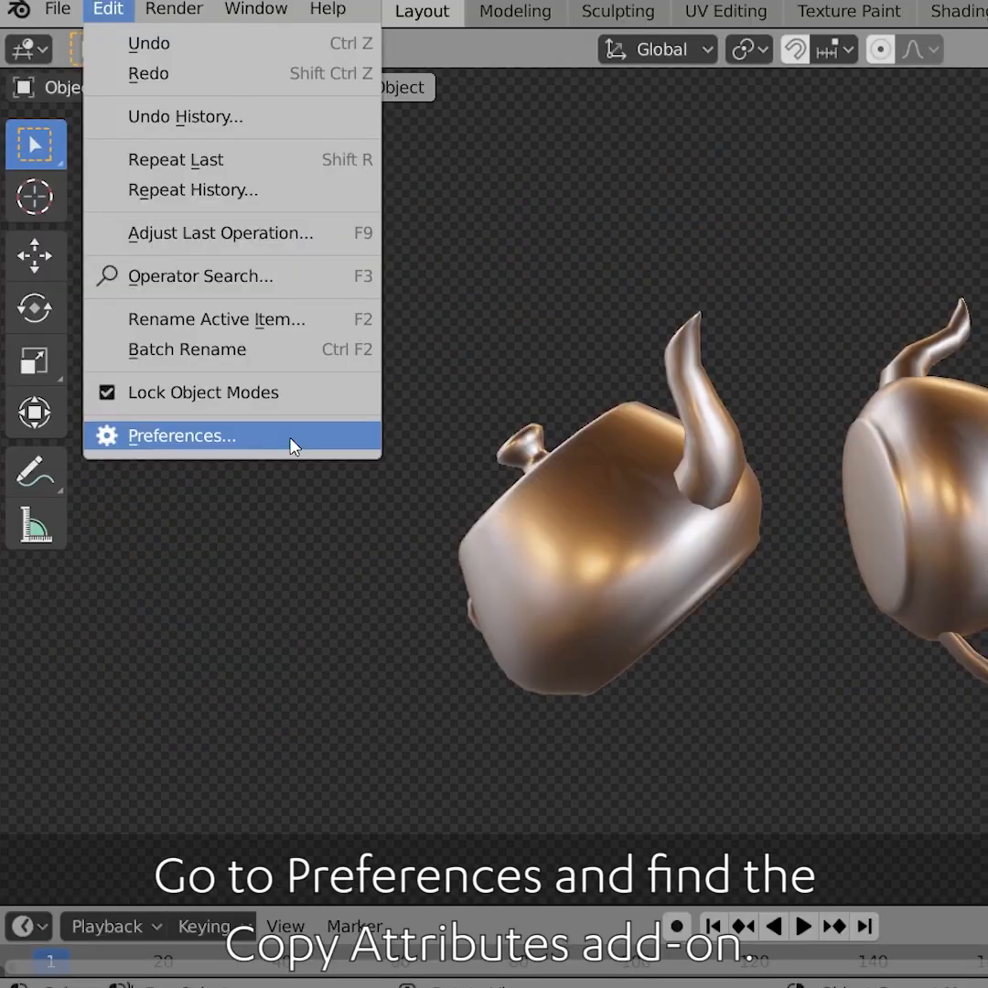
# Open Preferences, search add-ons for copy, and enable Interface: Copy Attributes Menu
pyautogui.click(183, 436)
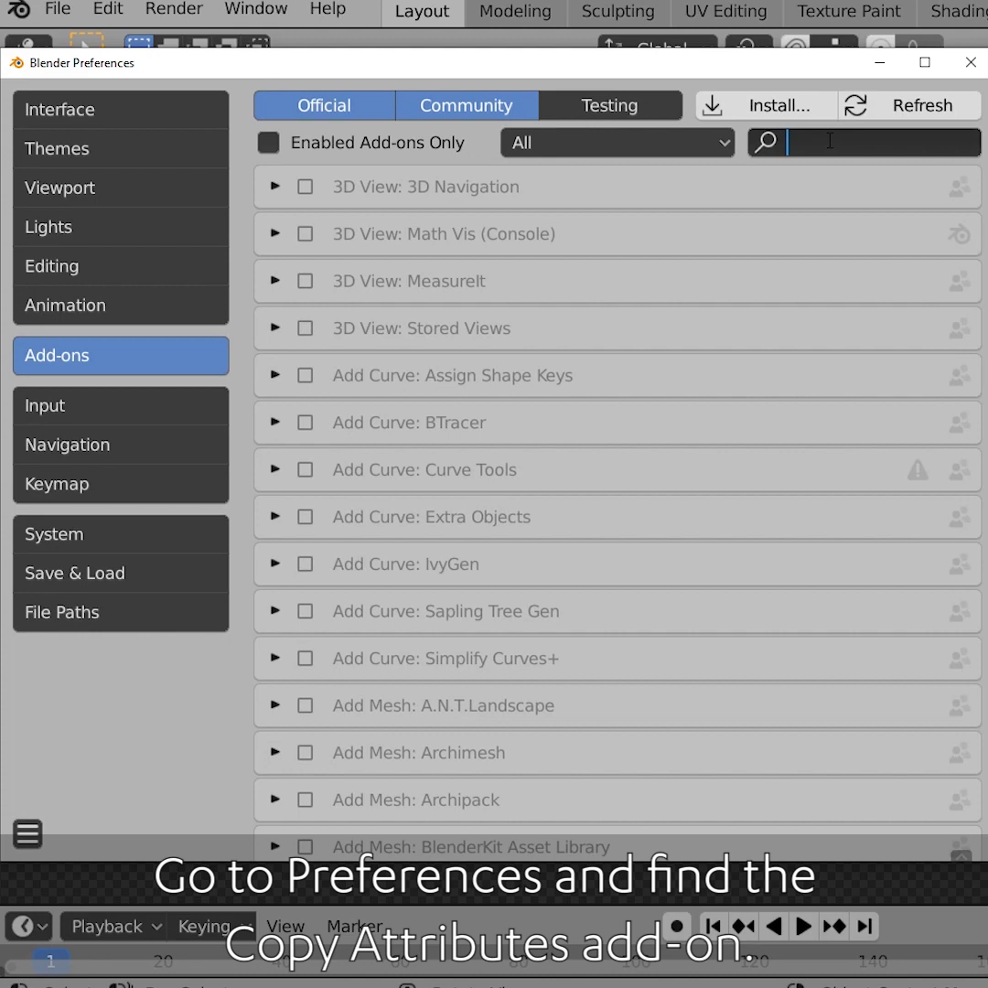
pyautogui.write('copy')
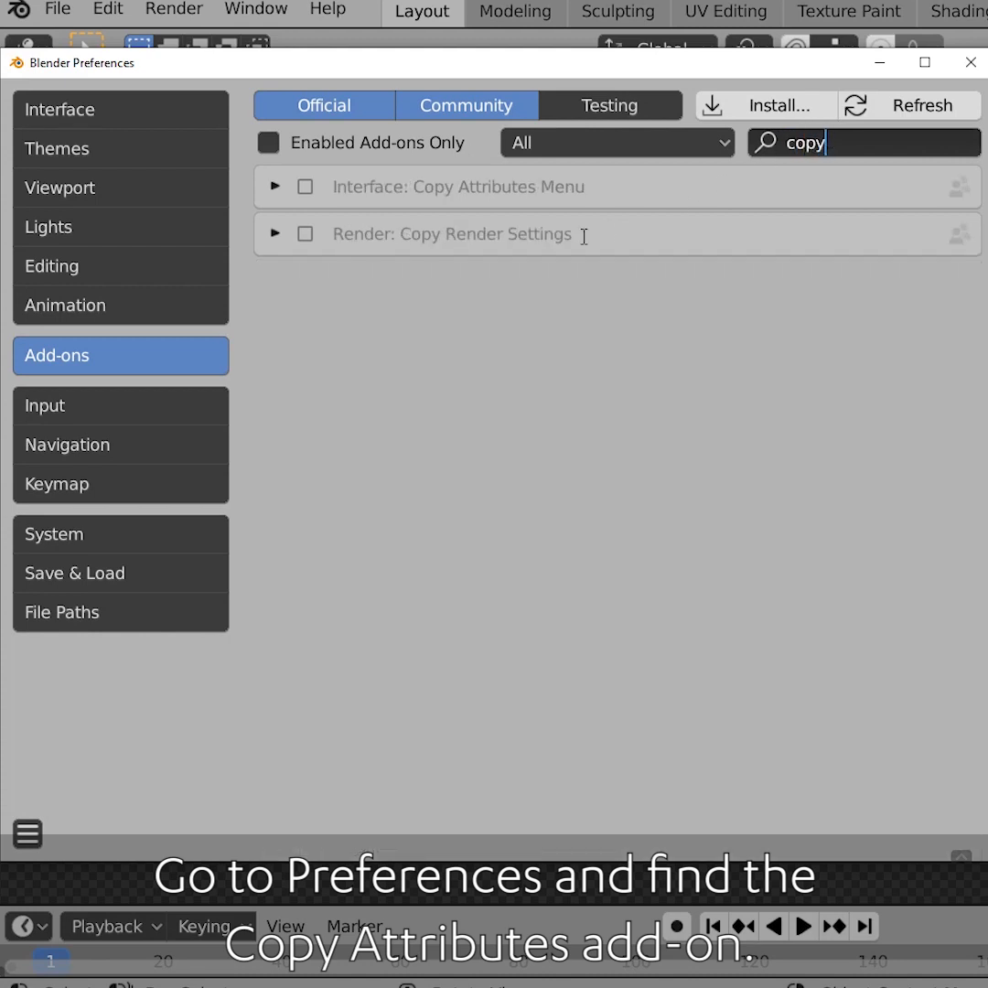
pyautogui.click(305, 186)
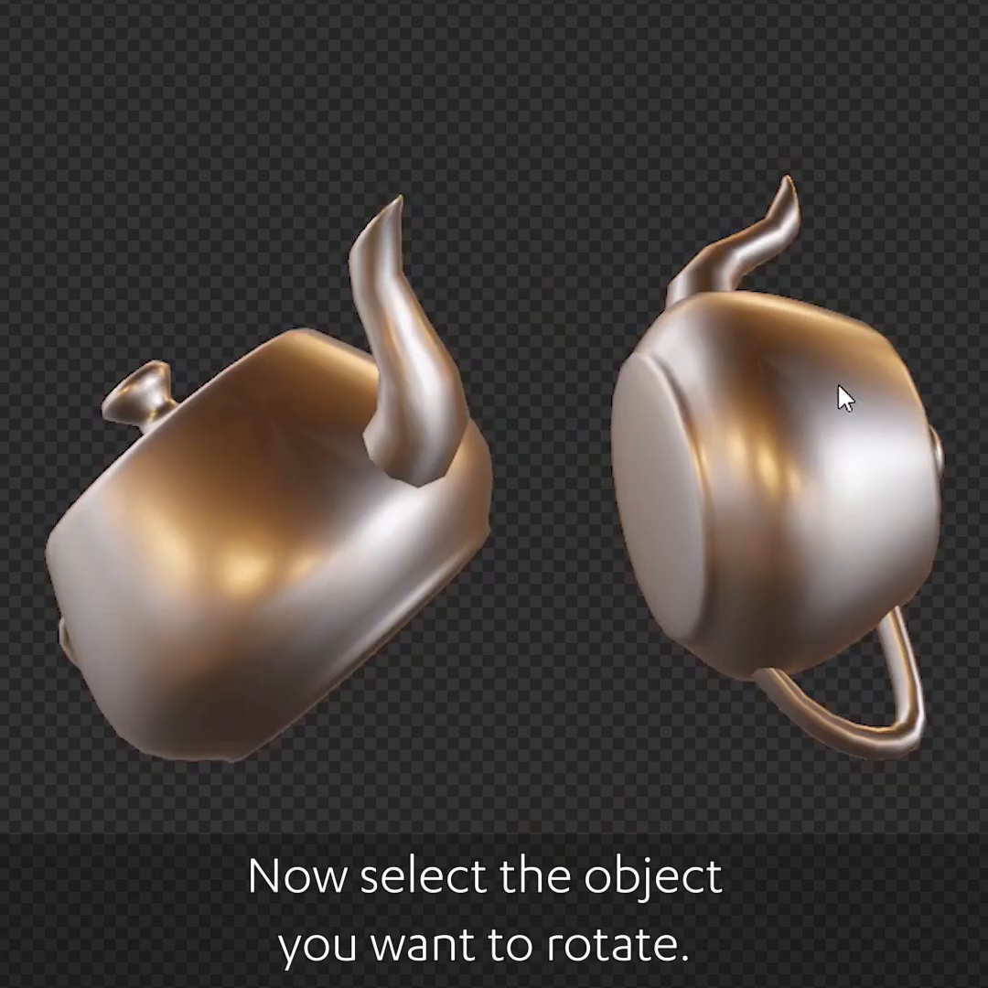
# Select the right teapot, then the left teapot, and apply Copy Rotation from the Copy Attributes menu
pyautogui.click(840, 388)
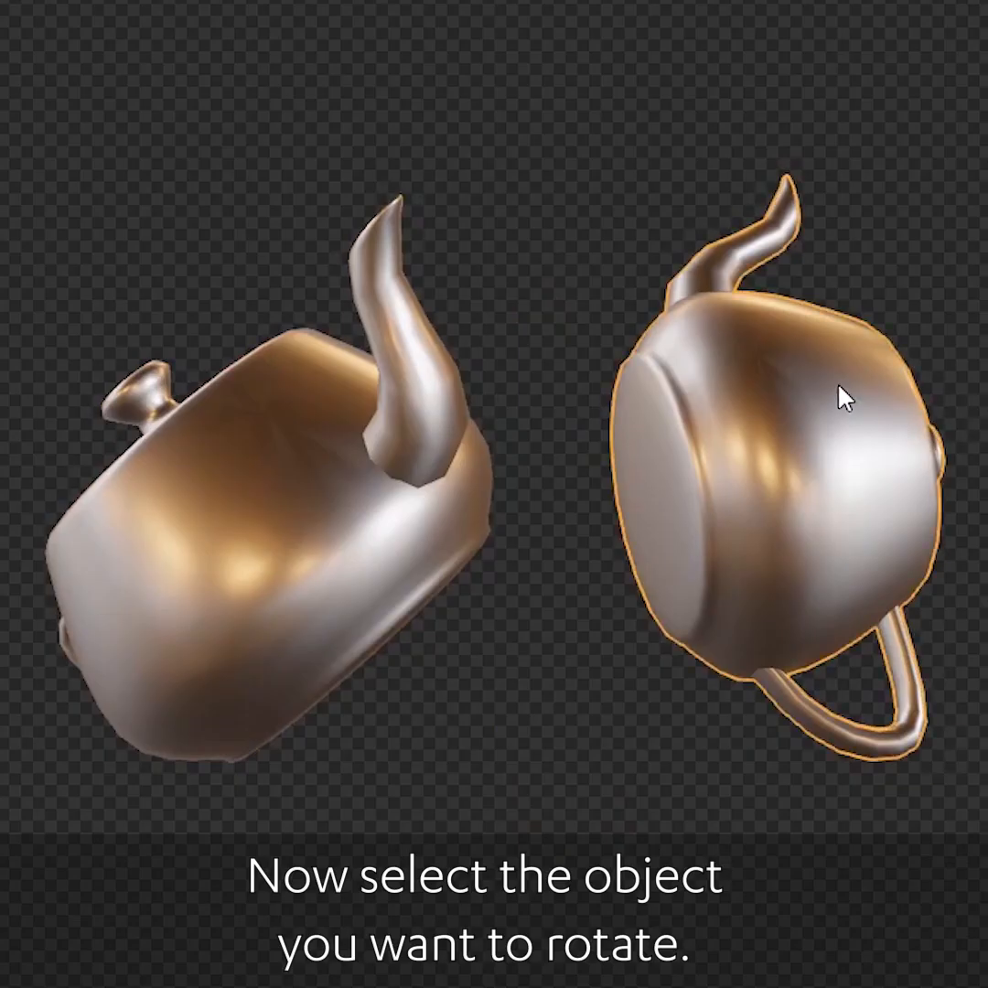
pyautogui.keyDown('shift'); pyautogui.click(277, 482); pyautogui.keyUp('shift')
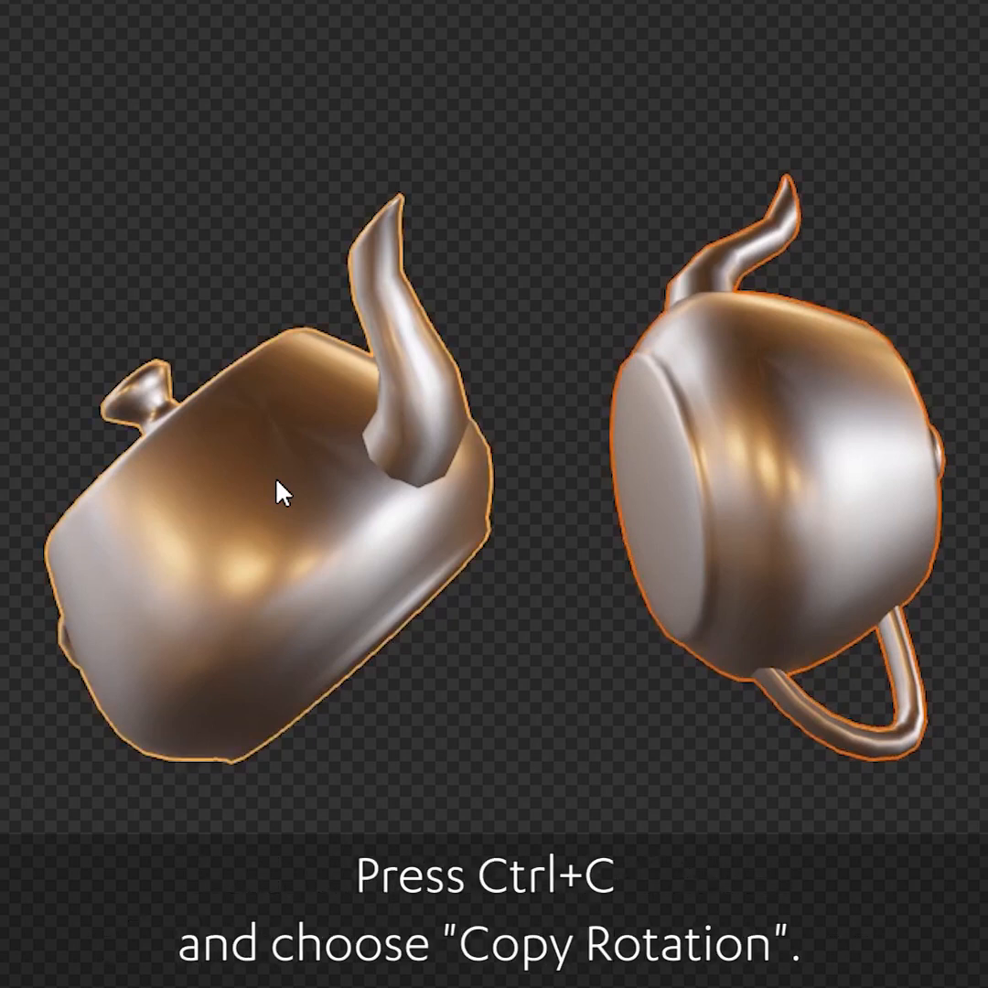
pyautogui.hotkey('ctrl', 'c')
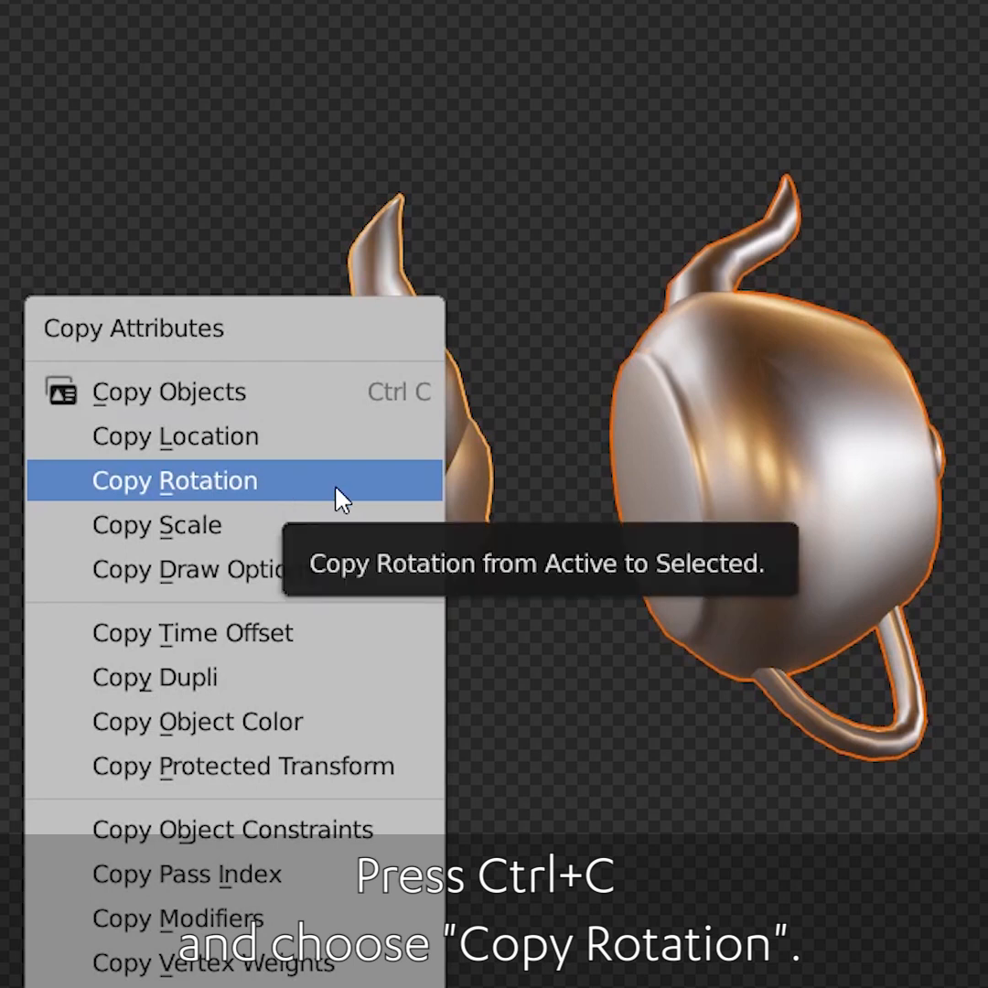
pyautogui.click(338, 498)
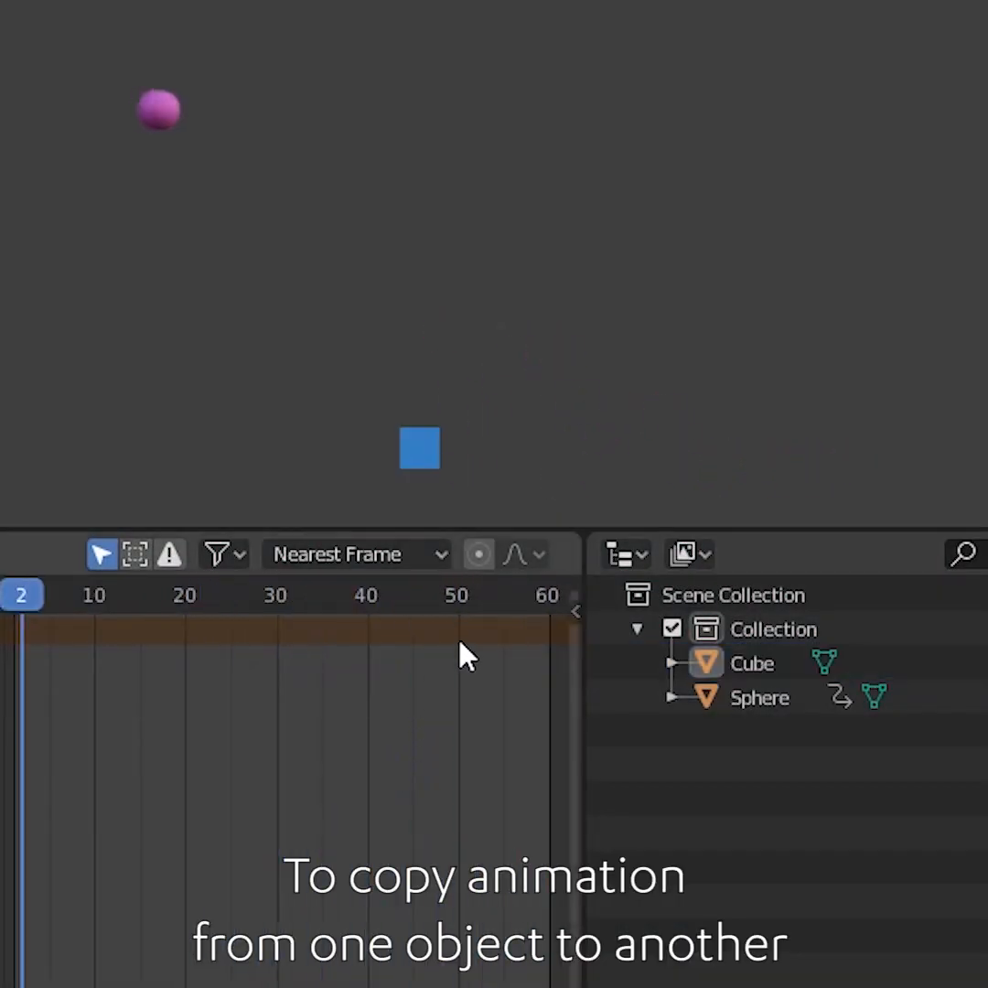
# Select the cube then the sphere, link the sphere's Animation Data to the cube, and play back the animation
pyautogui.click(435, 452)
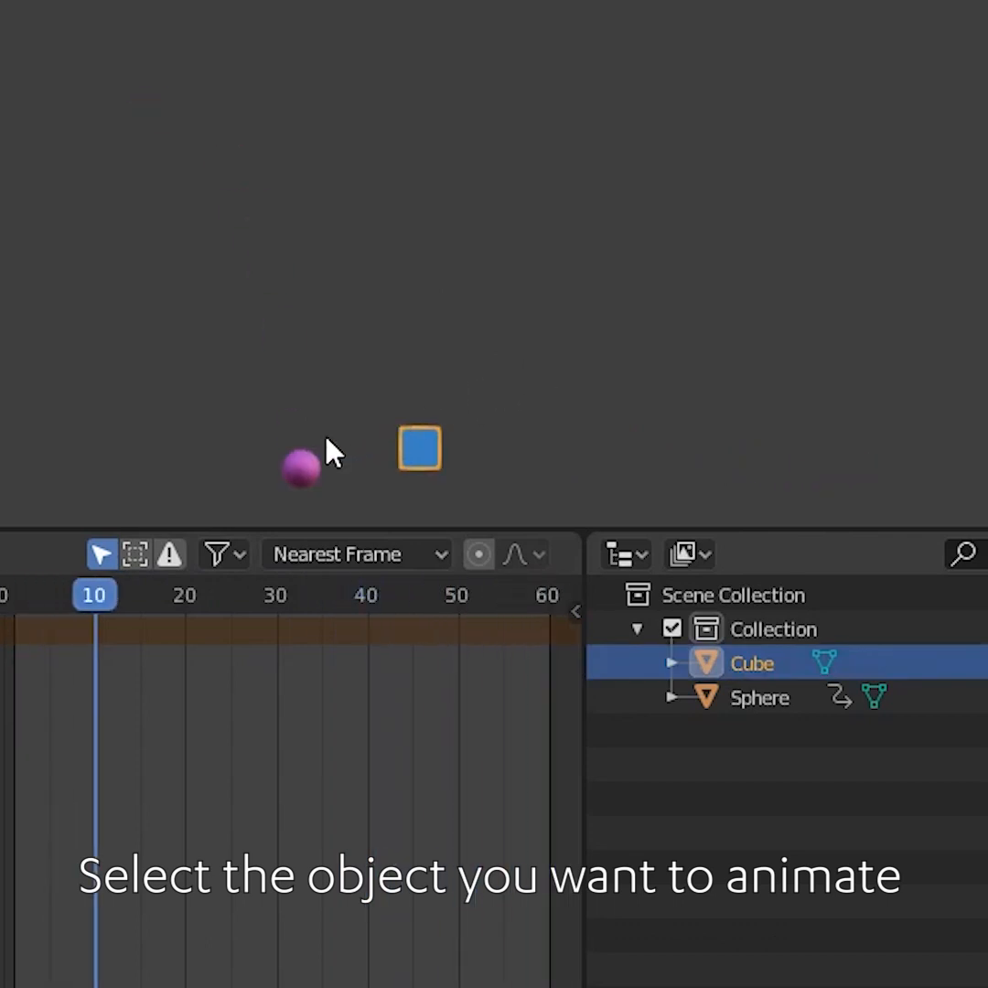
pyautogui.keyDown('shift'); pyautogui.click(304, 469); pyautogui.keyUp('shift')
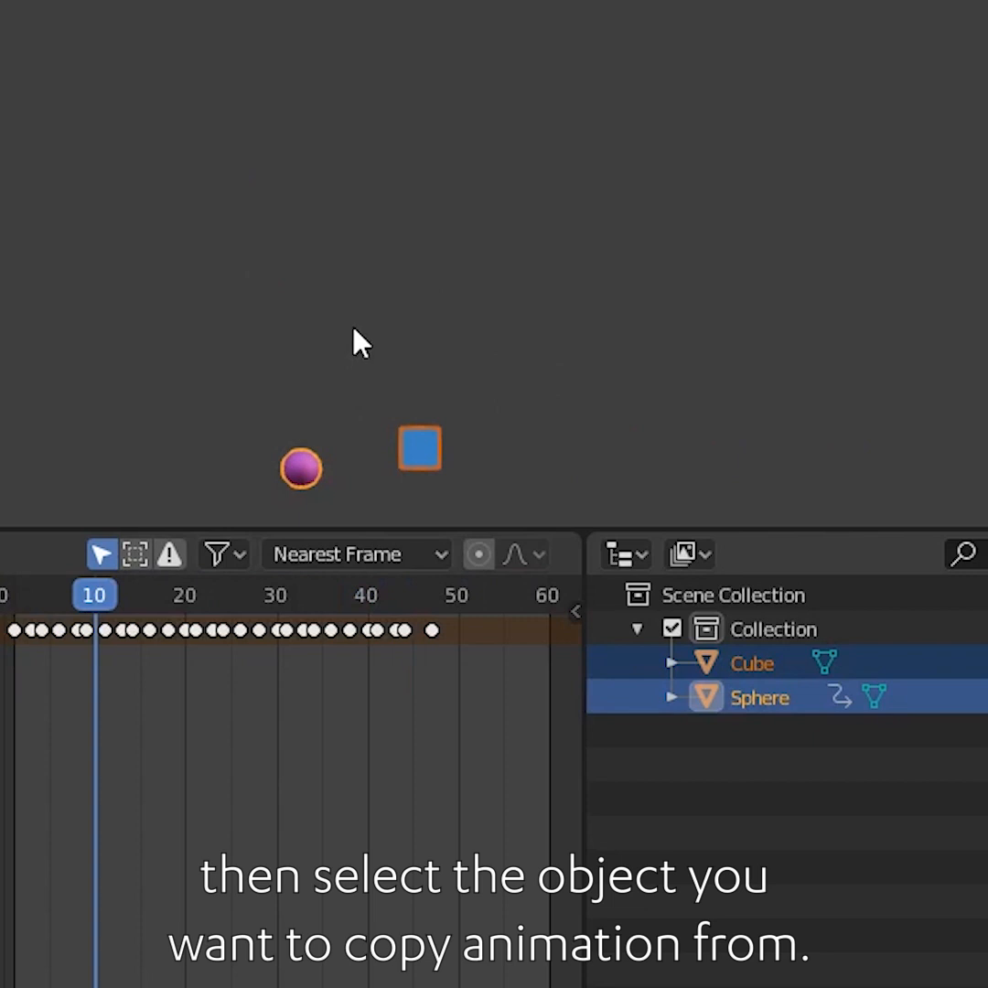
pyautogui.hotkey('ctrl', 'l')
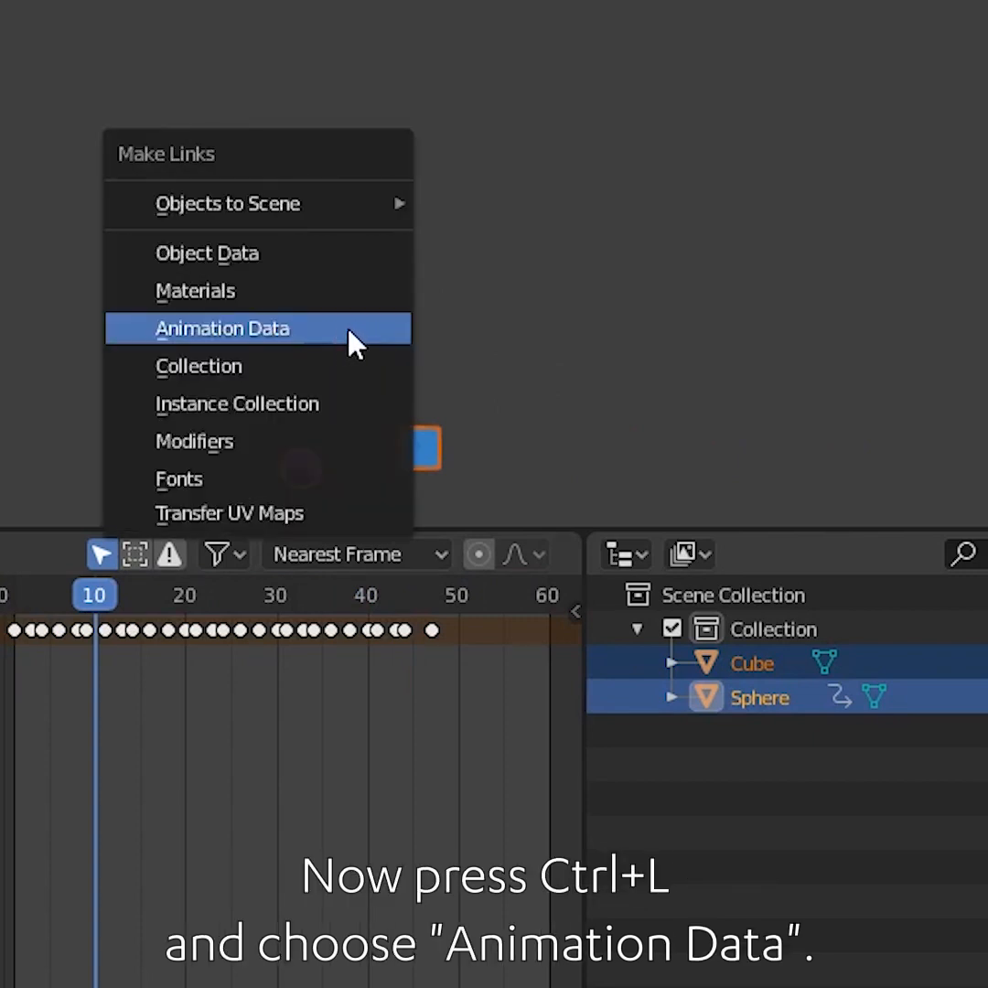
pyautogui.click(355, 344)
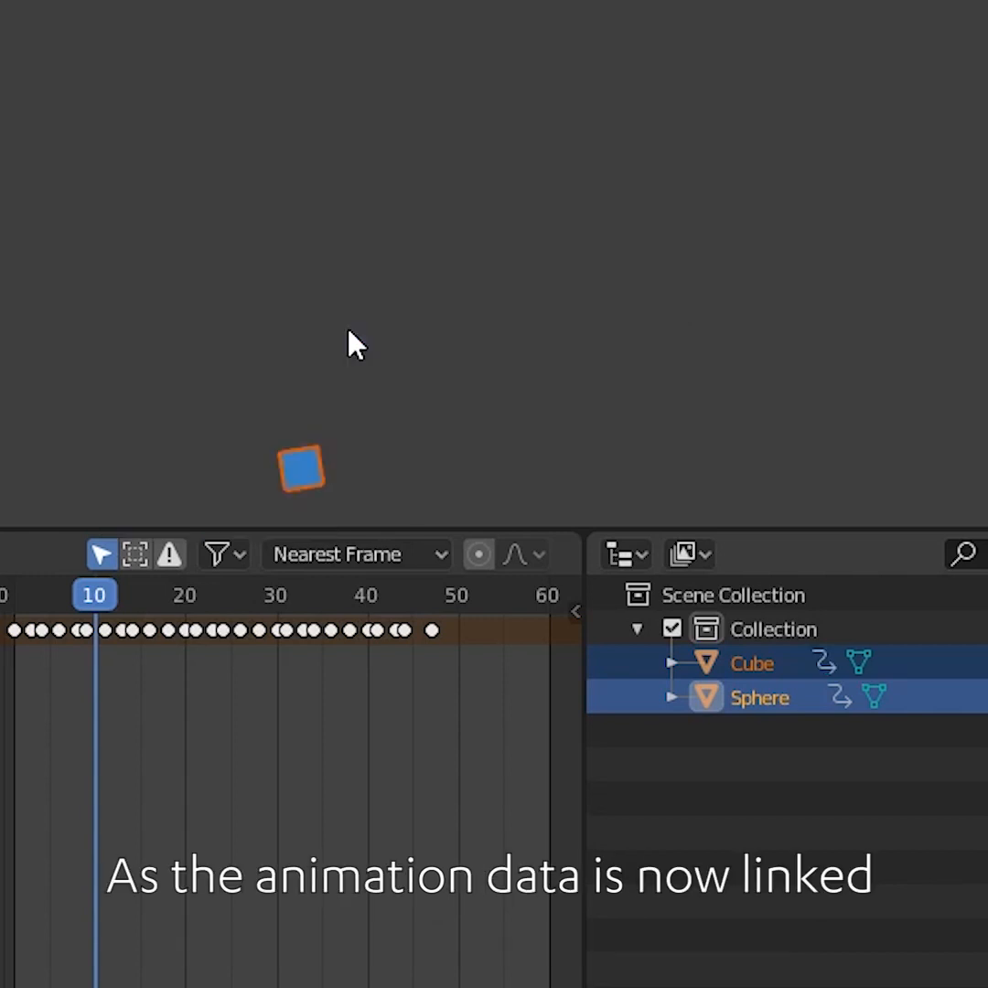
pyautogui.press('space')
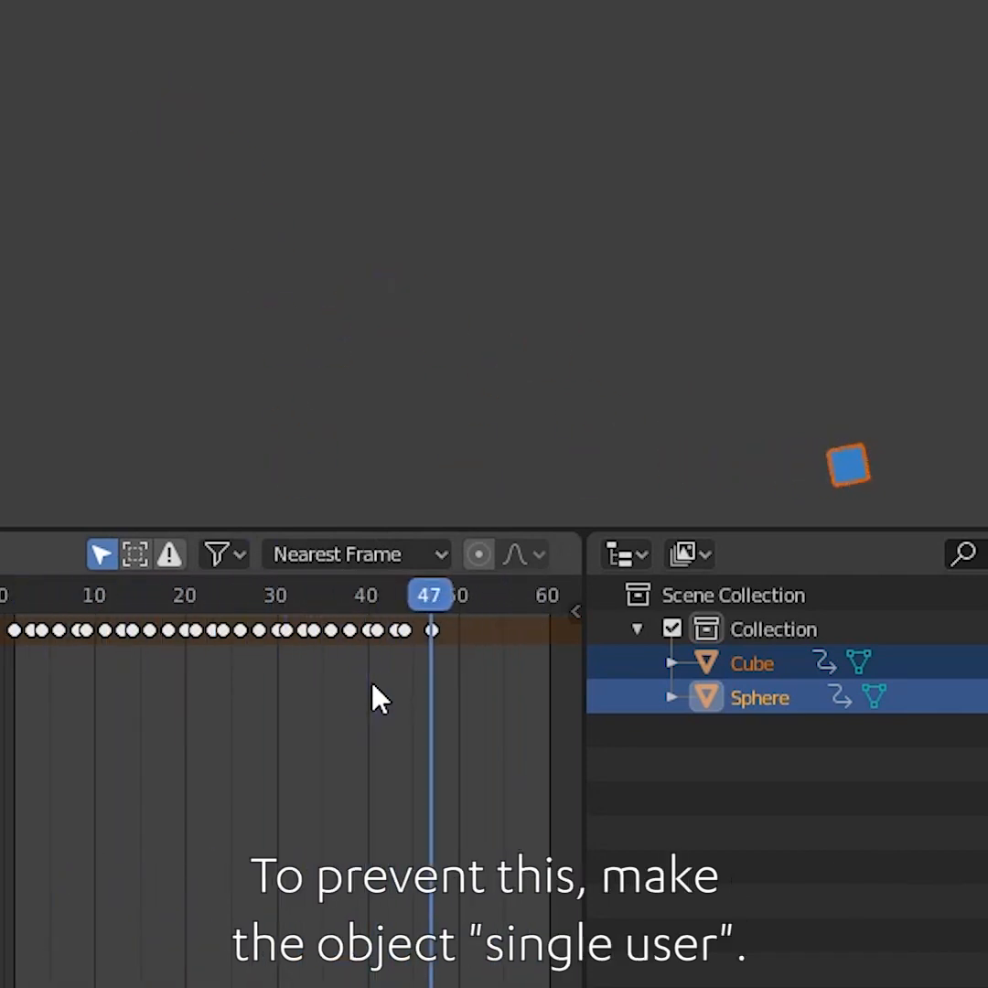
pyautogui.press('space')
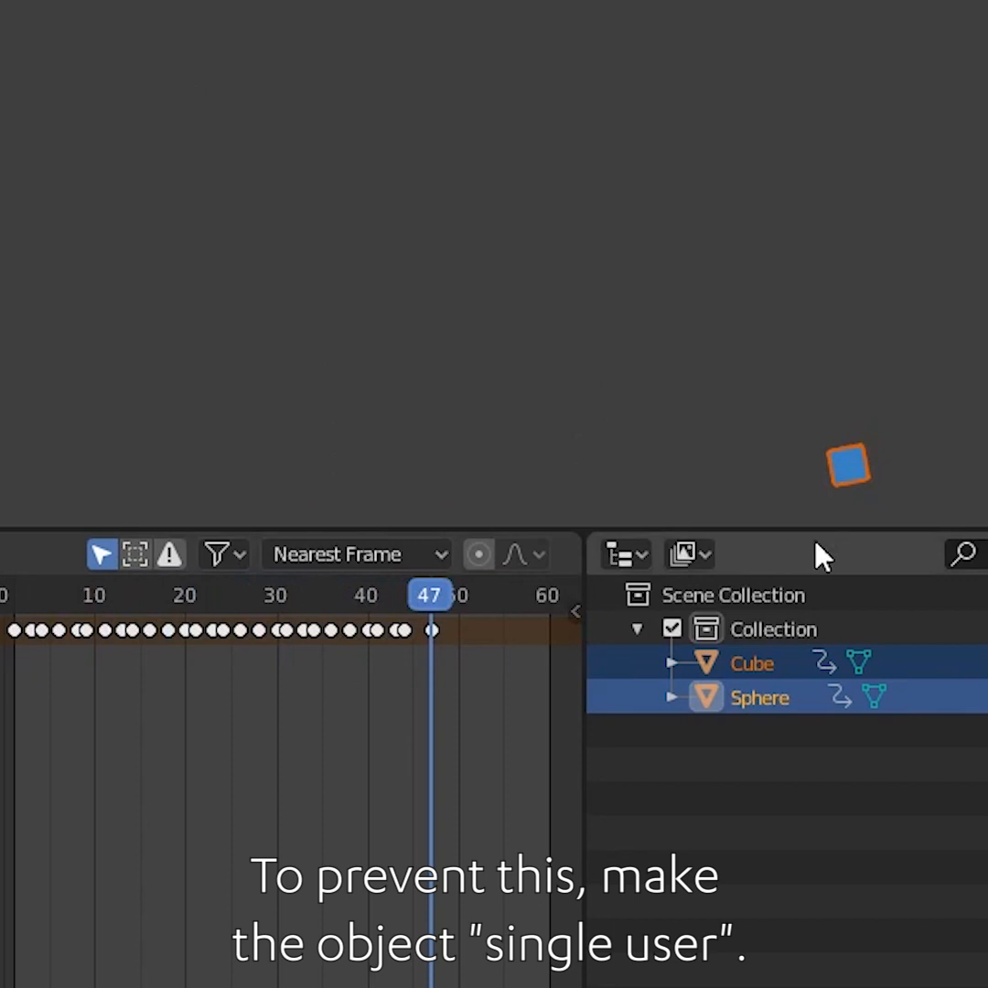
# Make the object animation single user for all objects through Relations > Make Single User
pyautogui.click(60, 16)
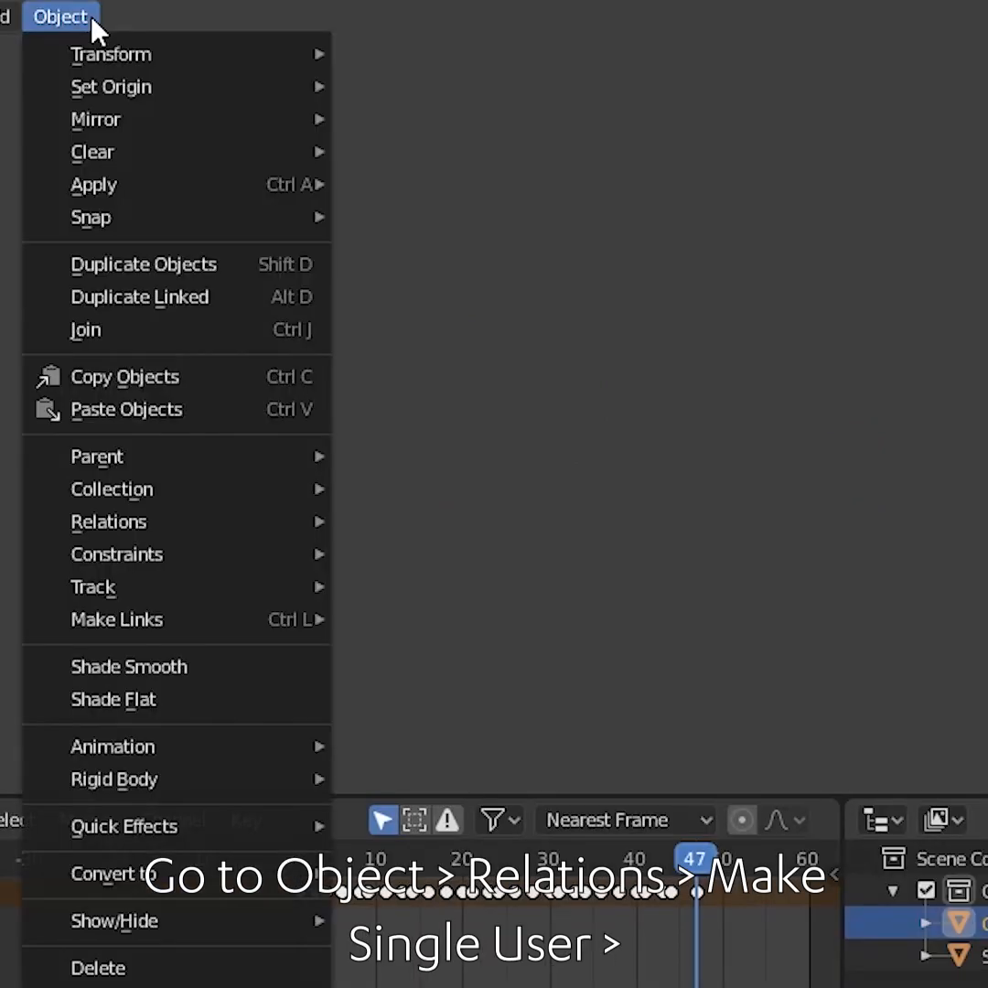
pyautogui.moveTo(201, 548)
pyautogui.moveTo(170, 521)
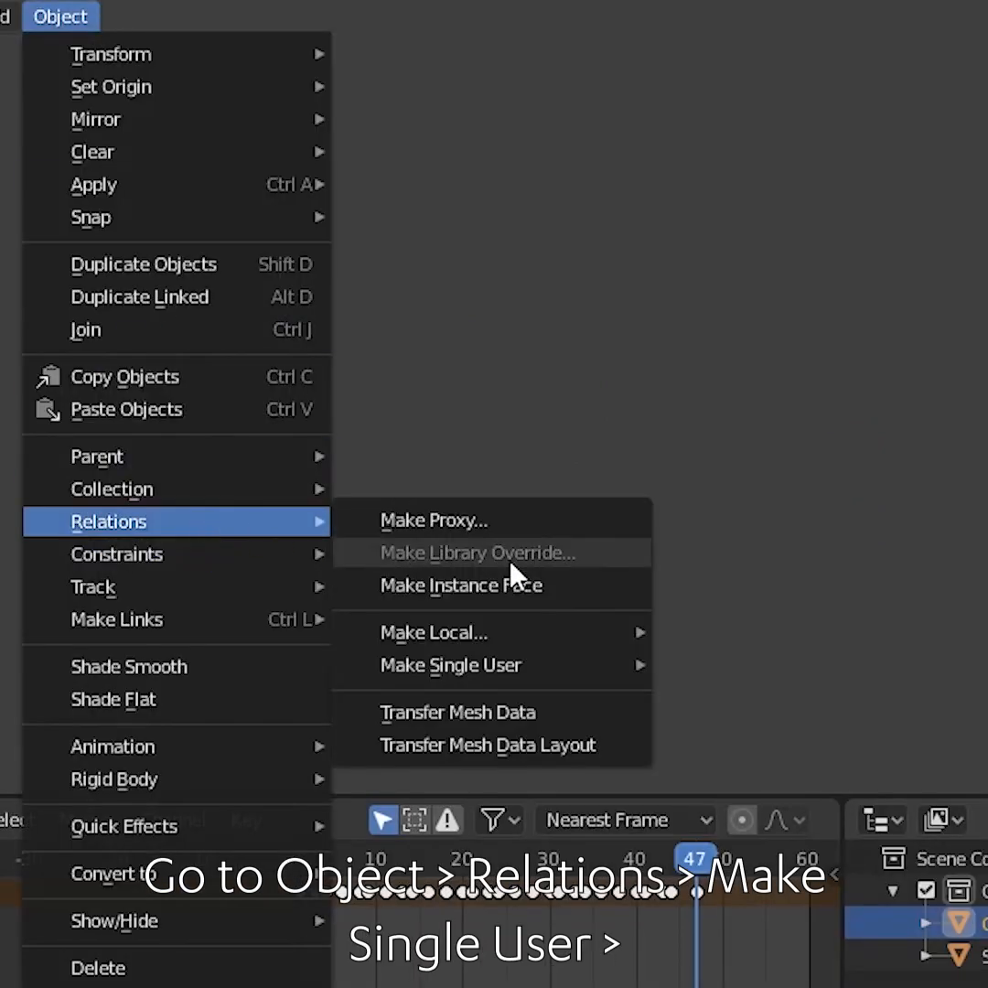
pyautogui.moveTo(512, 668)
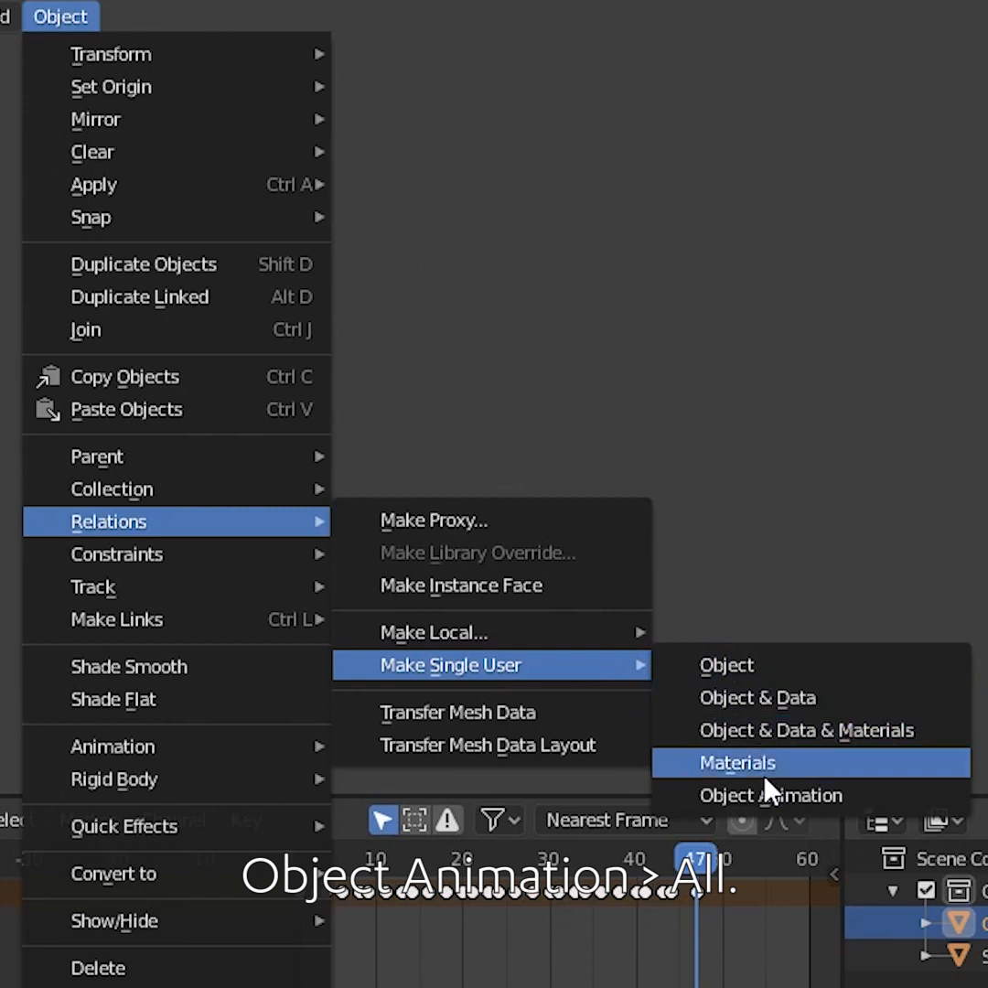
pyautogui.click(771, 796)
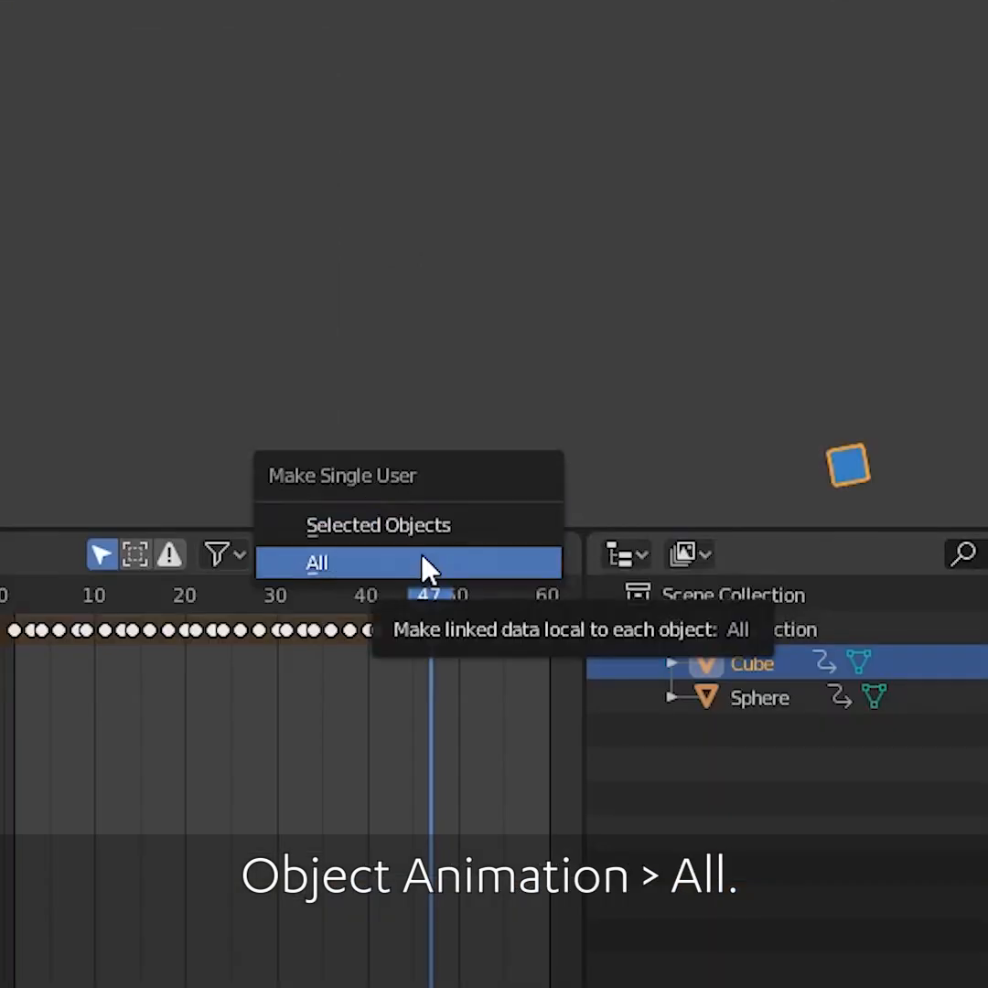
pyautogui.click(428, 567)
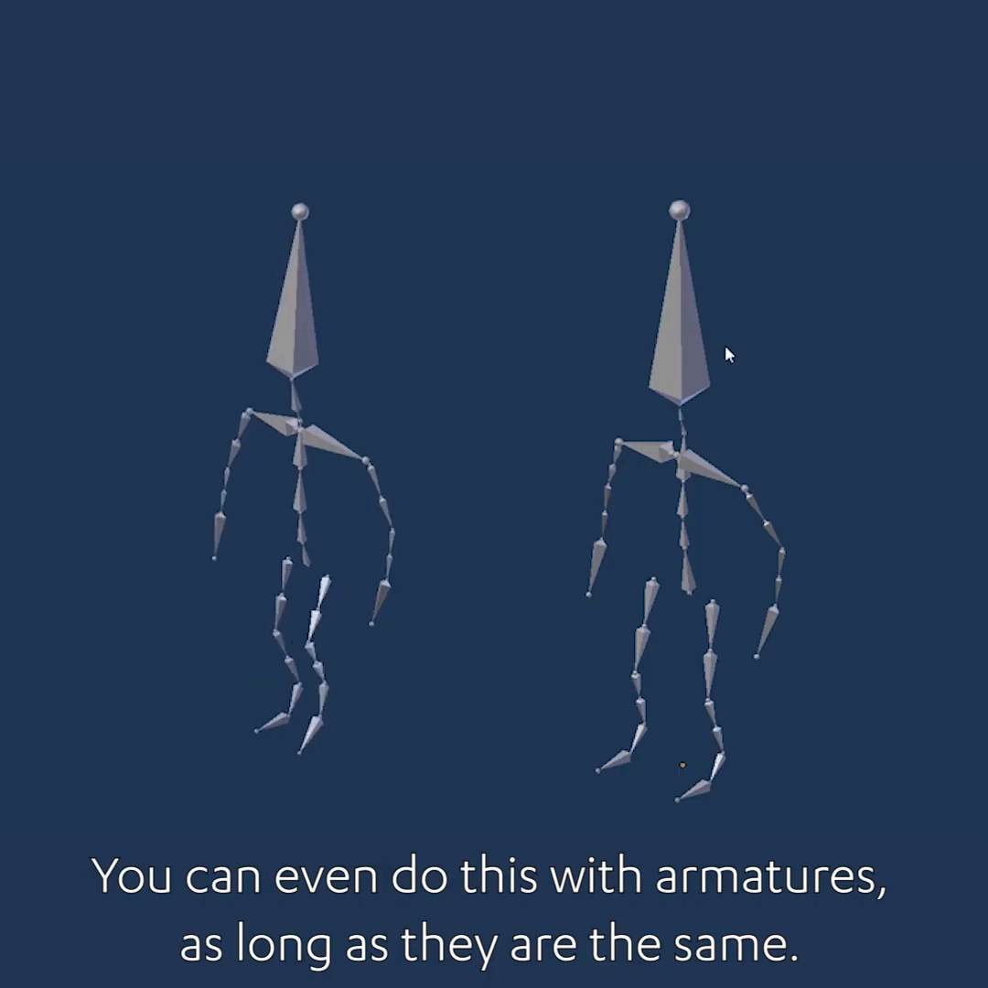
# Select both armatures and link the animation data from one armature to the other
pyautogui.keyDown('shift'); pyautogui.click(292, 343); pyautogui.keyUp('shift')
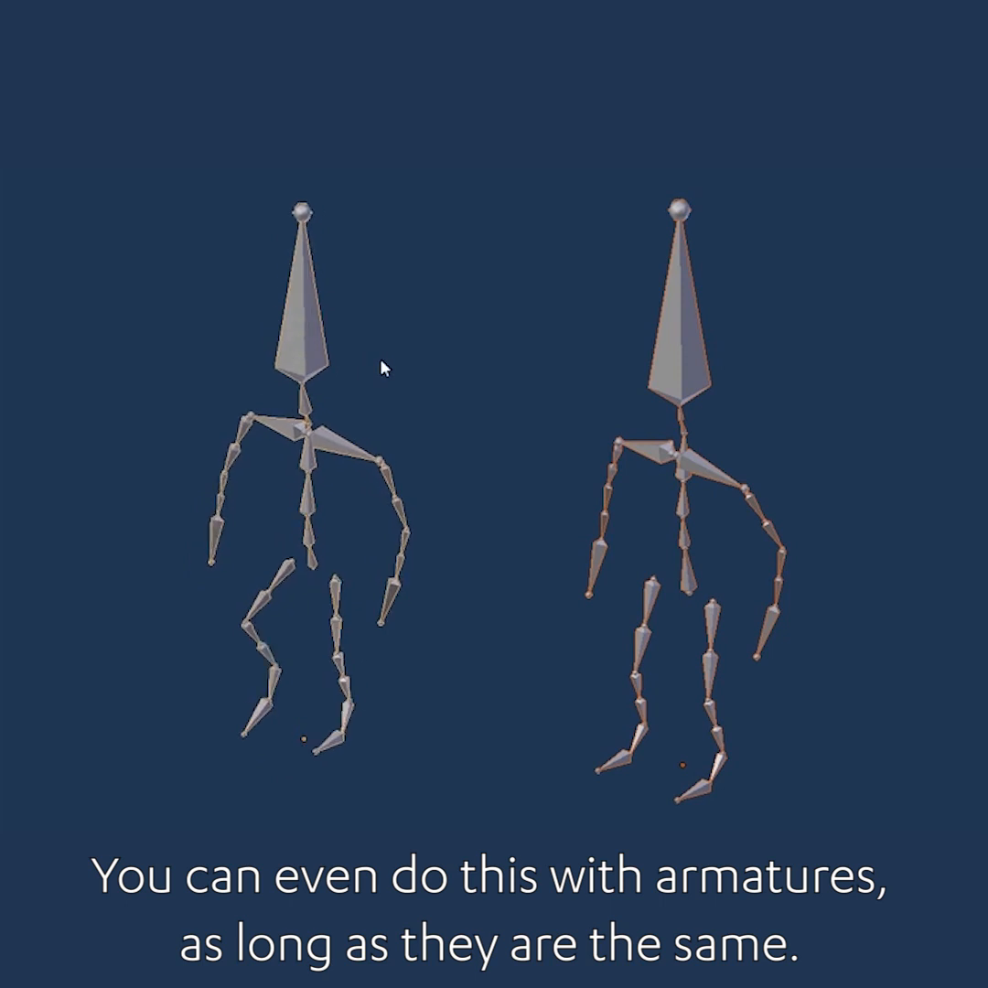
pyautogui.hotkey('ctrl', 'l')
pyautogui.click(384, 364)
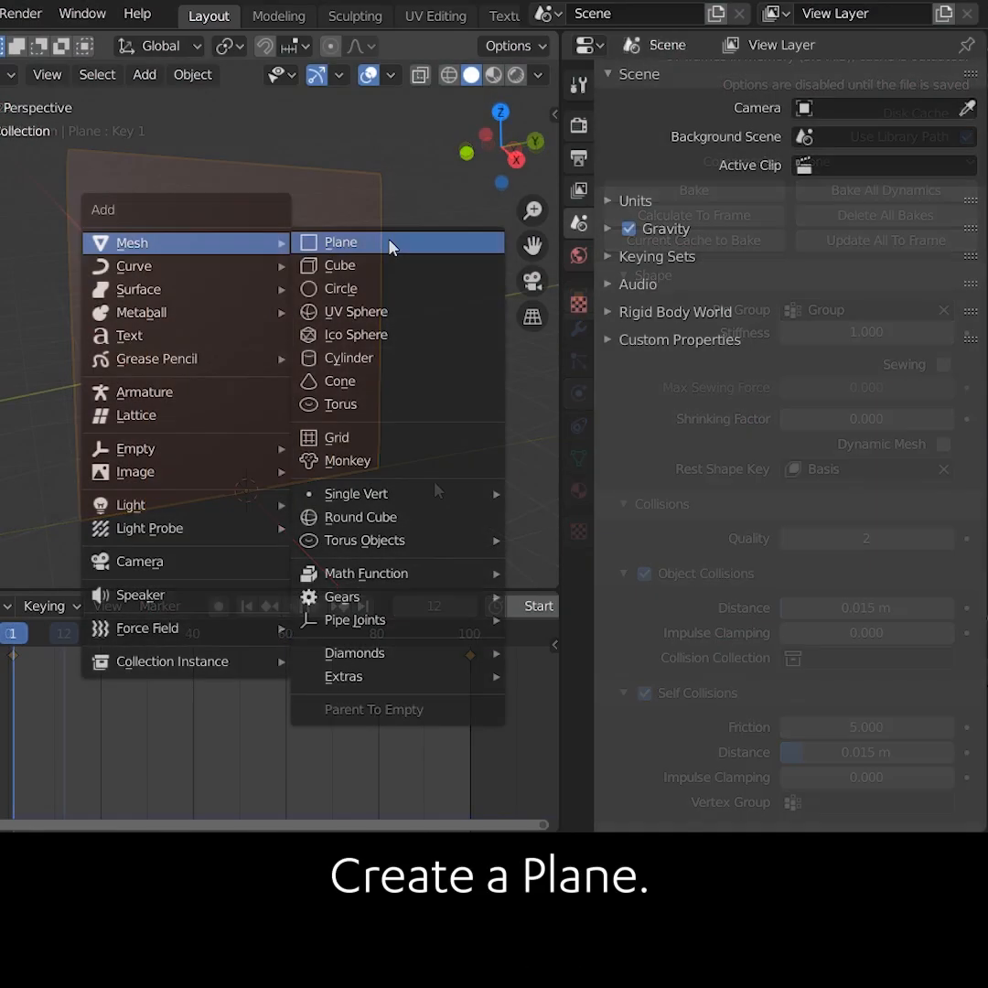
# Add a plane and set it to Shade Smooth
pyautogui.click(389, 245)
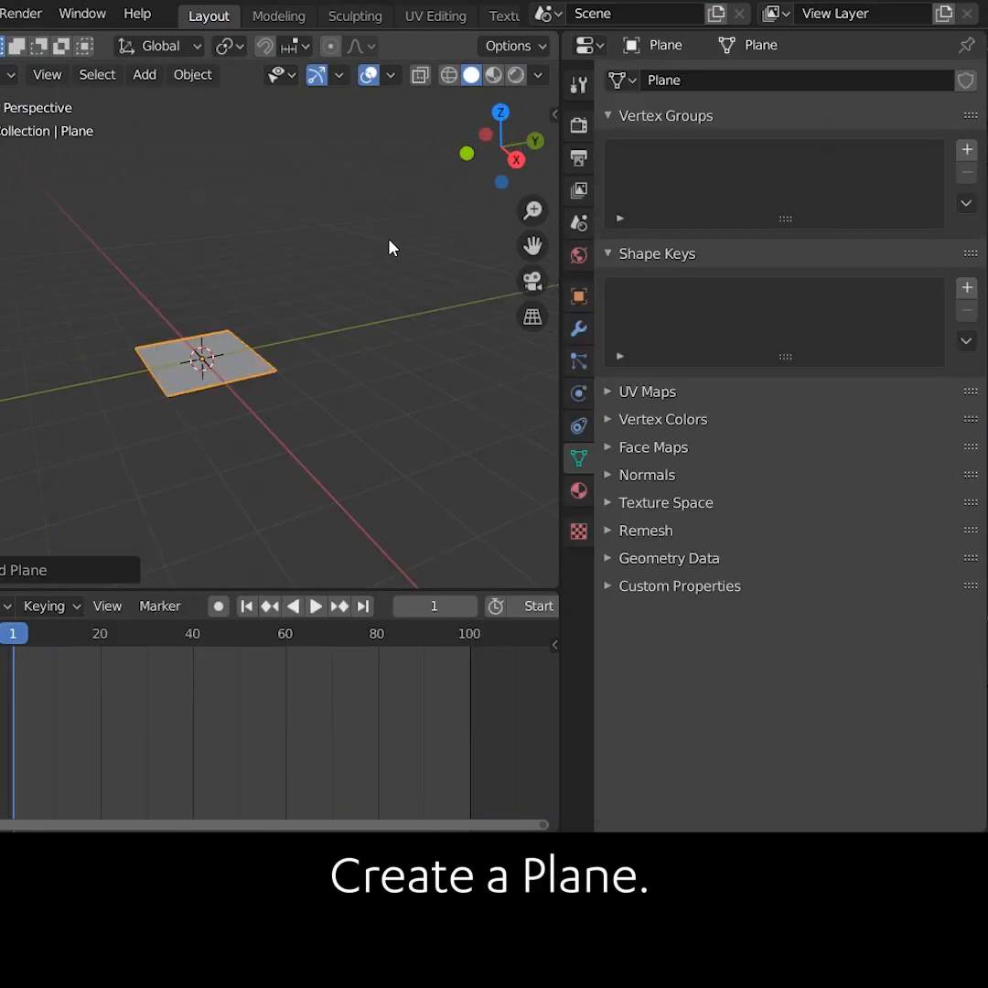
pyautogui.rightClick(256, 356)
pyautogui.click(247, 353)
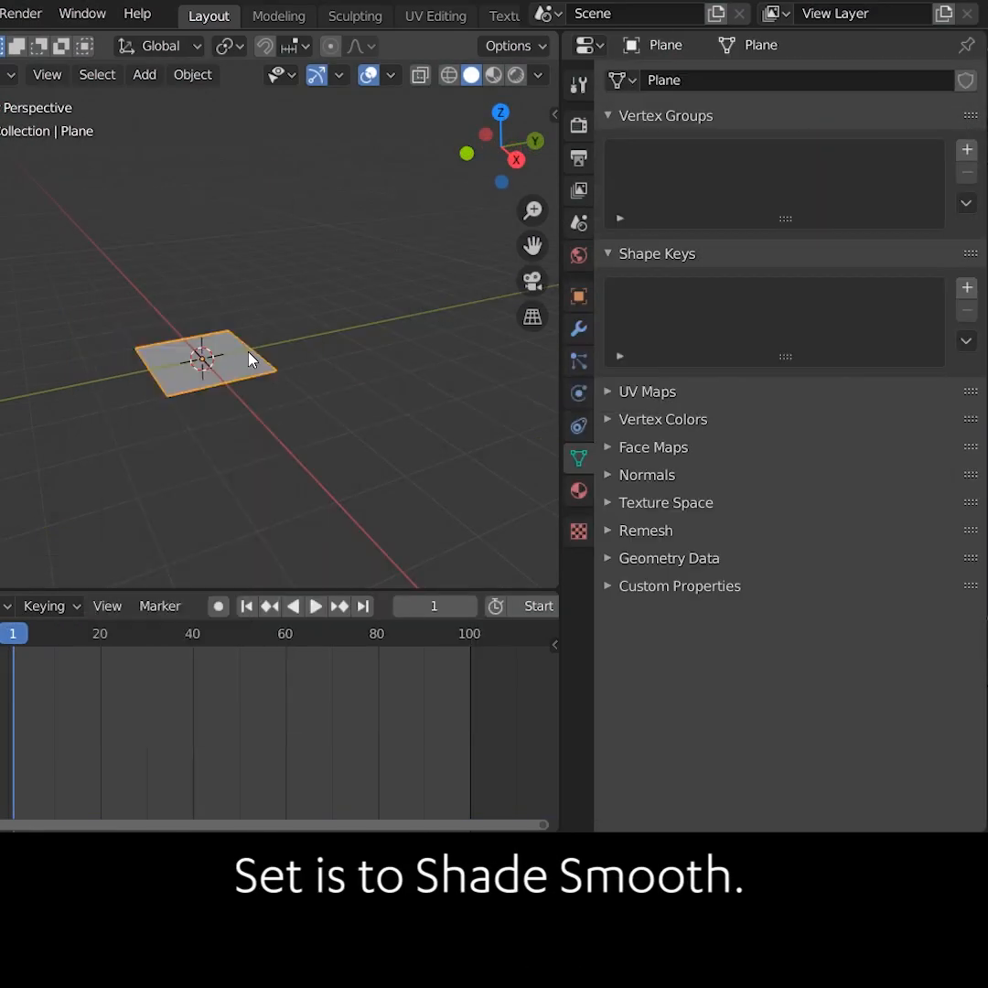
# Enter Edit Mode and rotate the plane upright around the Y axis
pyautogui.press('Tab')
pyautogui.press('r')
pyautogui.press('y')
pyautogui.click(260, 305)
# Move the plane up along Z and subdivide its mesh
pyautogui.press('g')
pyautogui.press('z')
pyautogui.rightClick(222, 301)
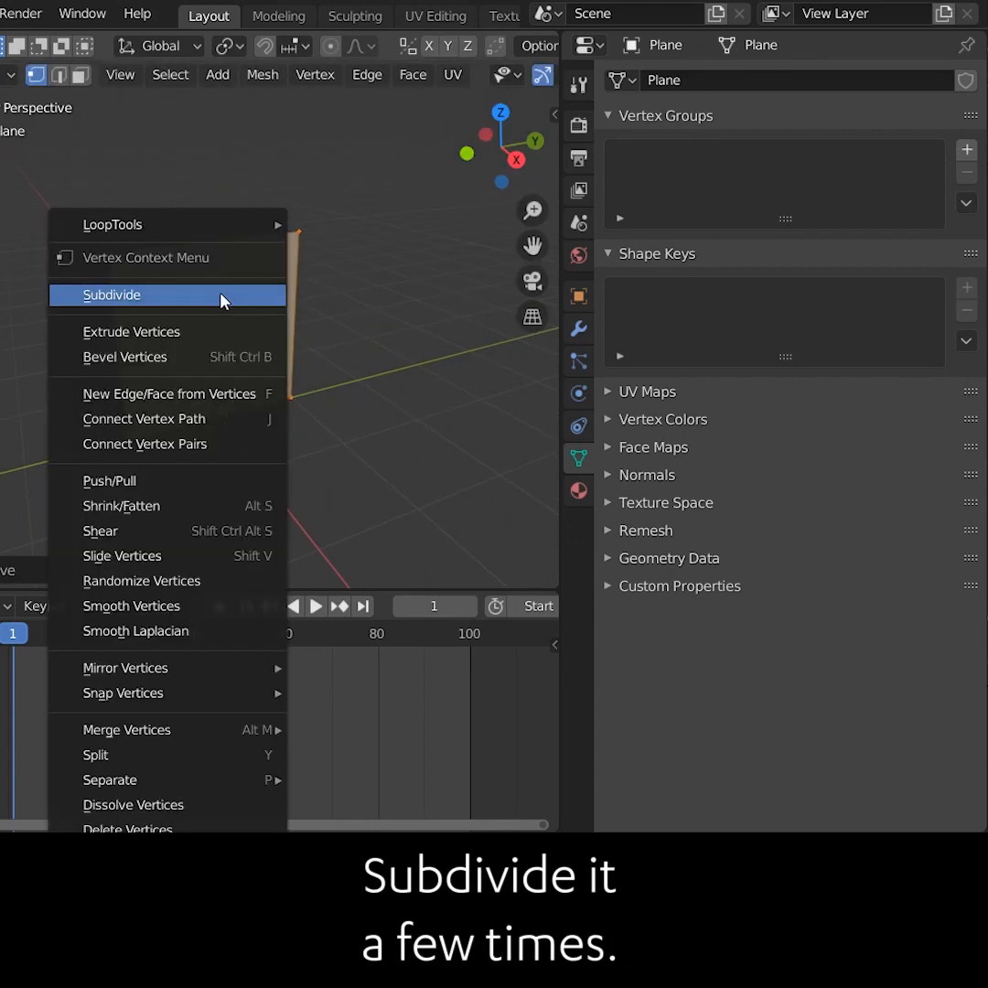
pyautogui.click(222, 297)
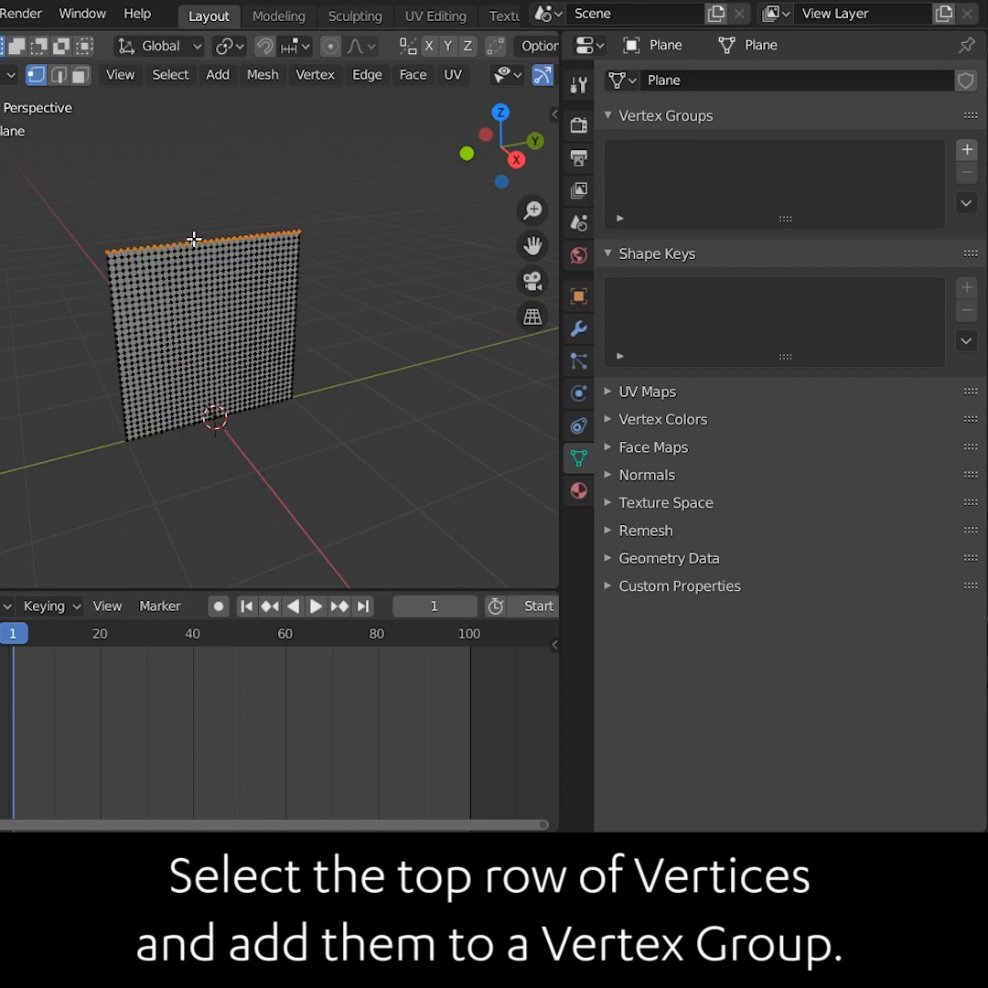
# Add a vertex group and assign the selected top row of vertices to it
pyautogui.click(967, 150)
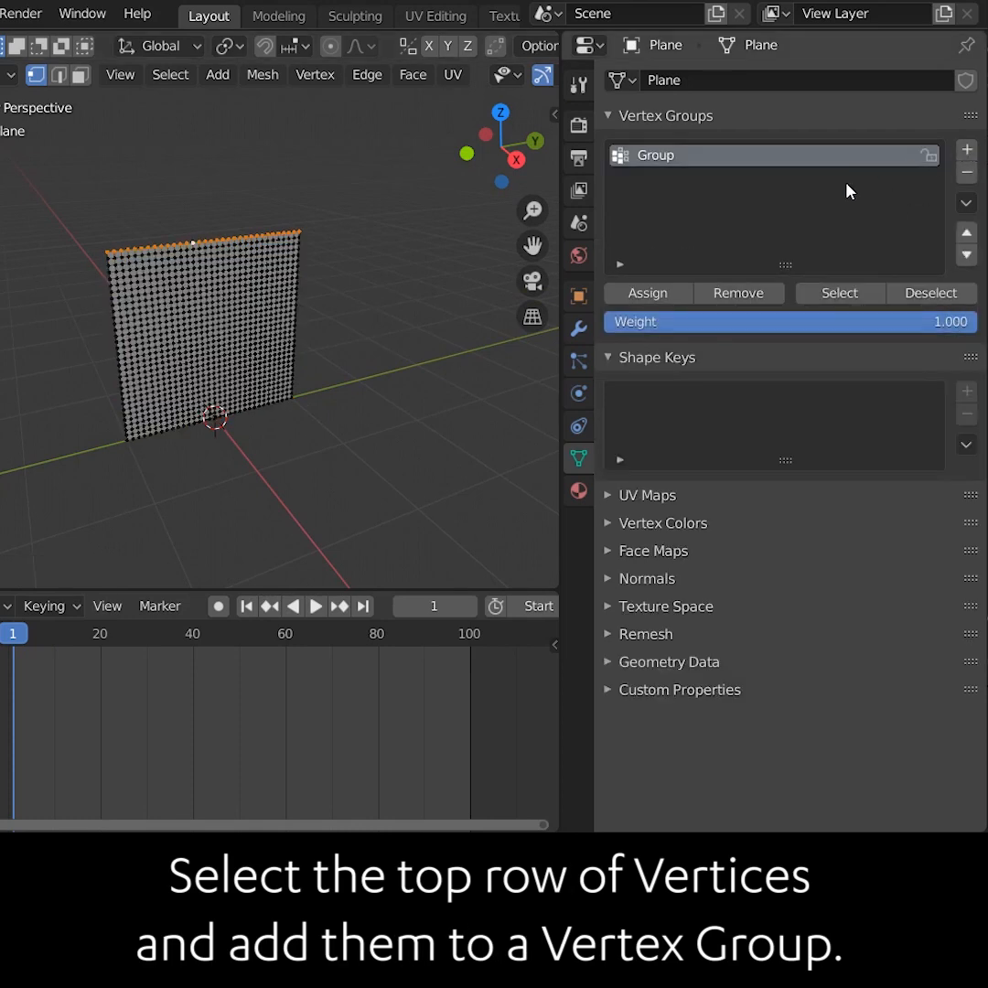
pyautogui.click(681, 294)
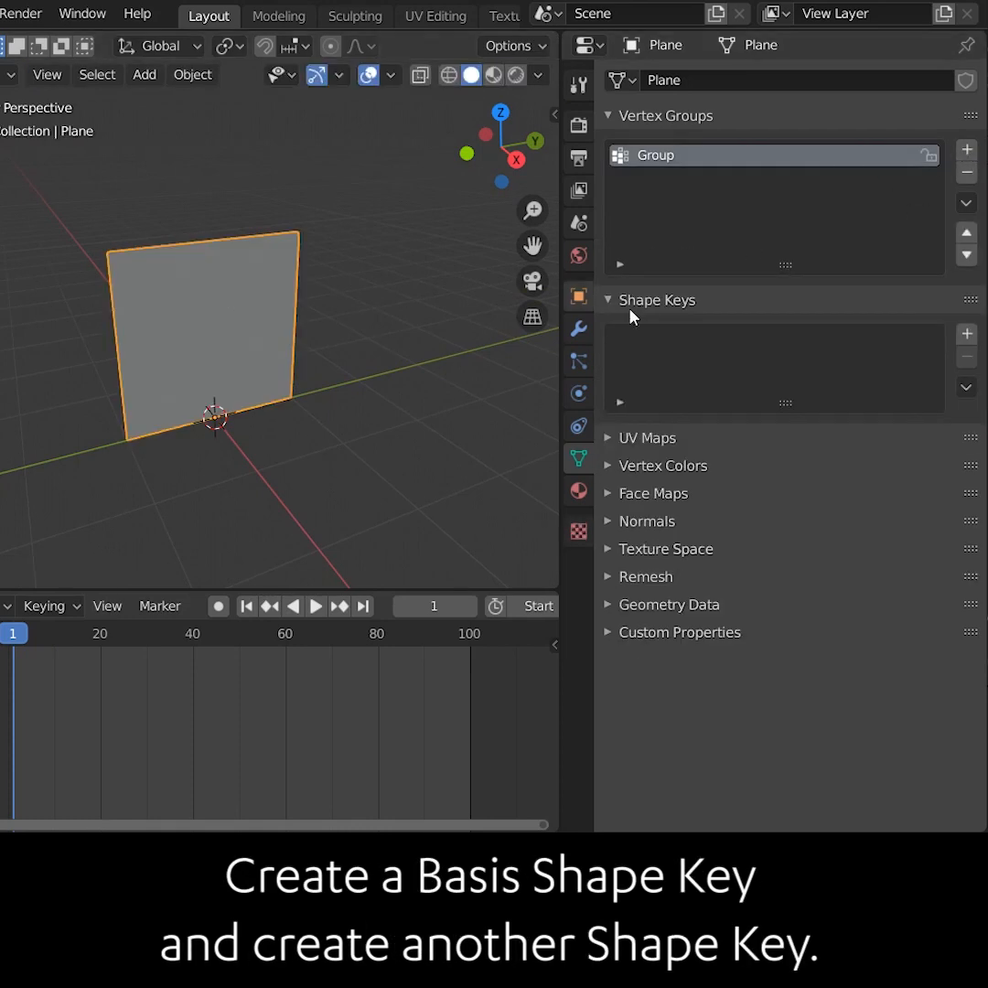
# Add a Basis and a second shape key at value 1, and scale the top vertices along Y
pyautogui.click(967, 334)
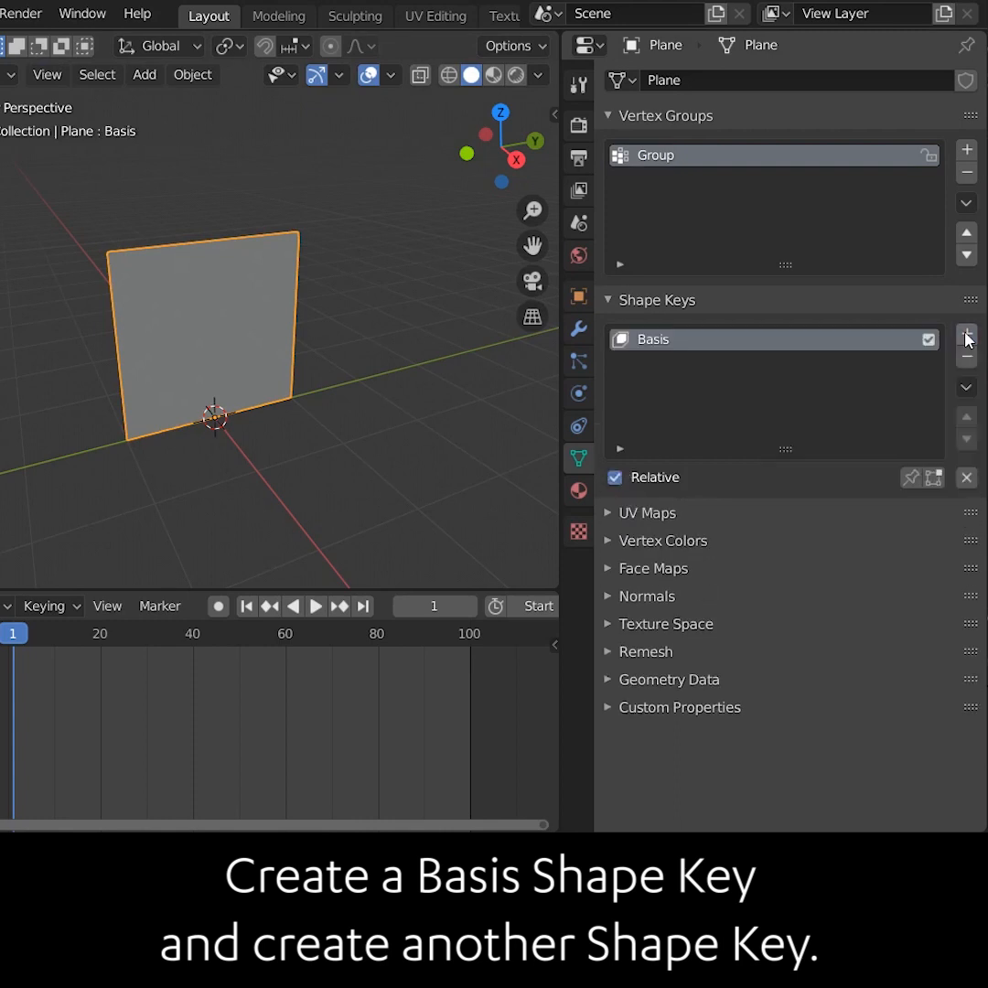
pyautogui.click(966, 335)
pyautogui.moveTo(822, 509); pyautogui.dragTo(828, 506)
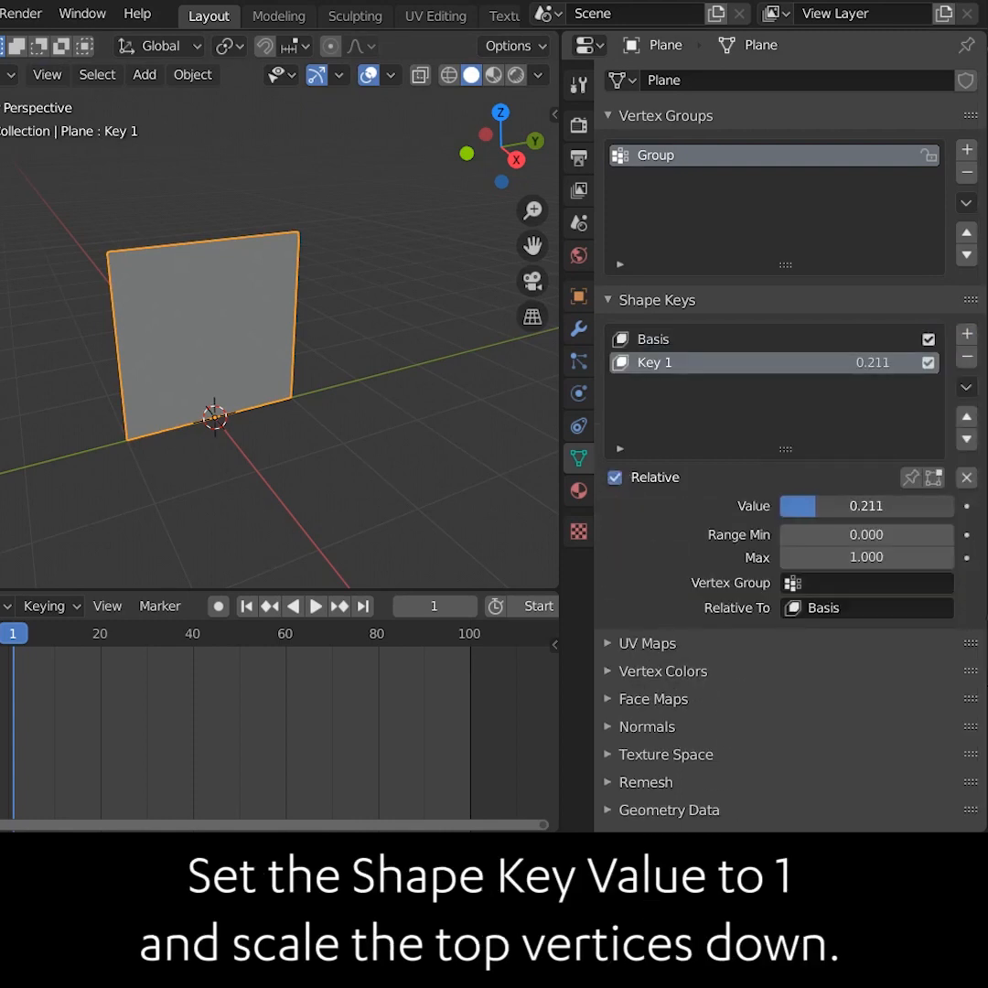
pyautogui.press('s')
pyautogui.press('y')
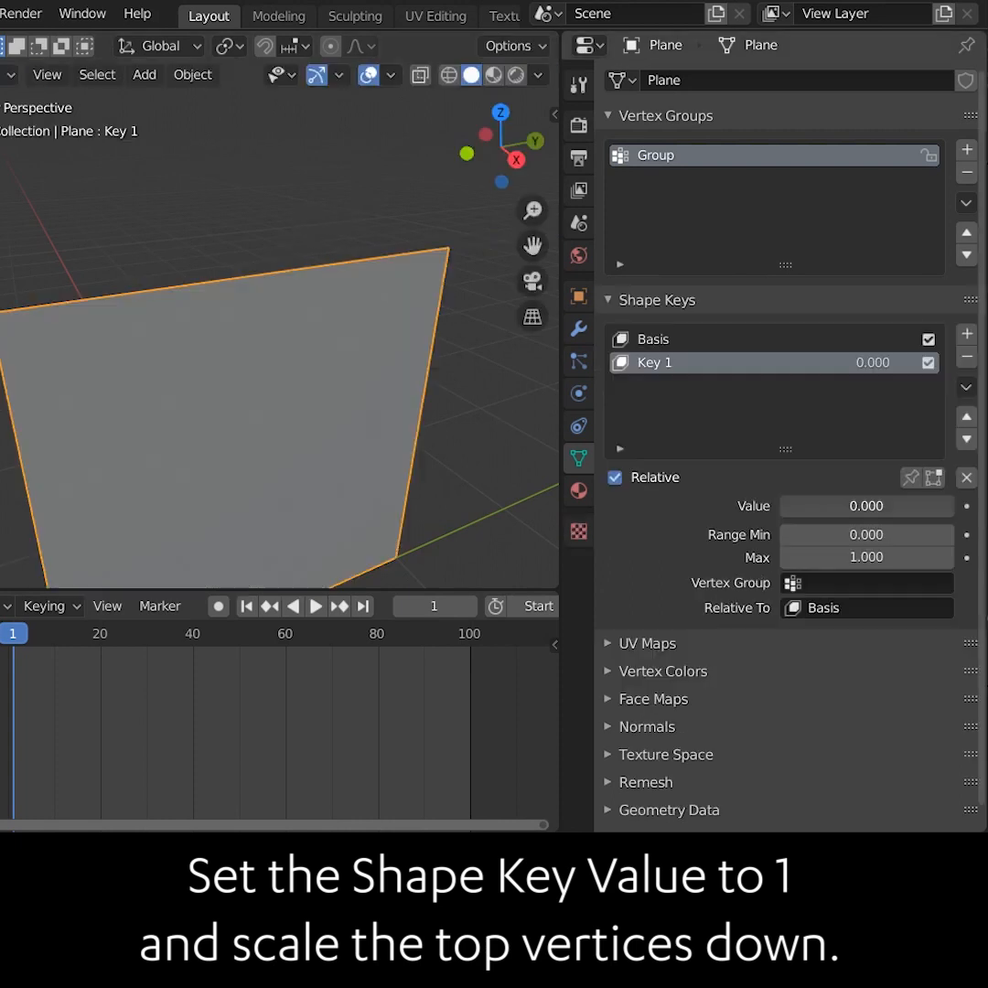
# Keyframe the shape key value at 0 on frame 0 and at 1 on frame 100, then play it
pyautogui.moveTo(782, 506)
pyautogui.mouseDown()
pyautogui.moveTo(953, 506)
pyautogui.moveTo(778, 510)
pyautogui.mouseUp()
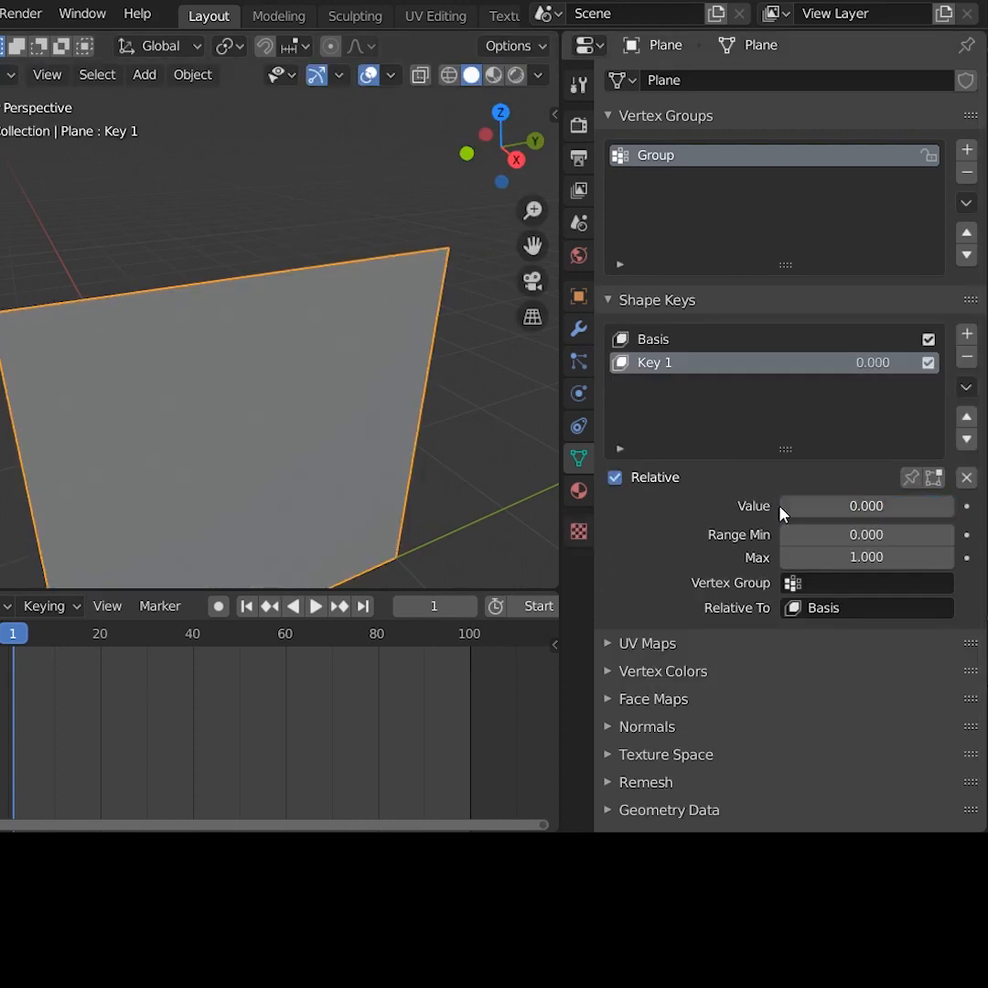
pyautogui.moveTo(22, 636); pyautogui.dragTo(470, 634)
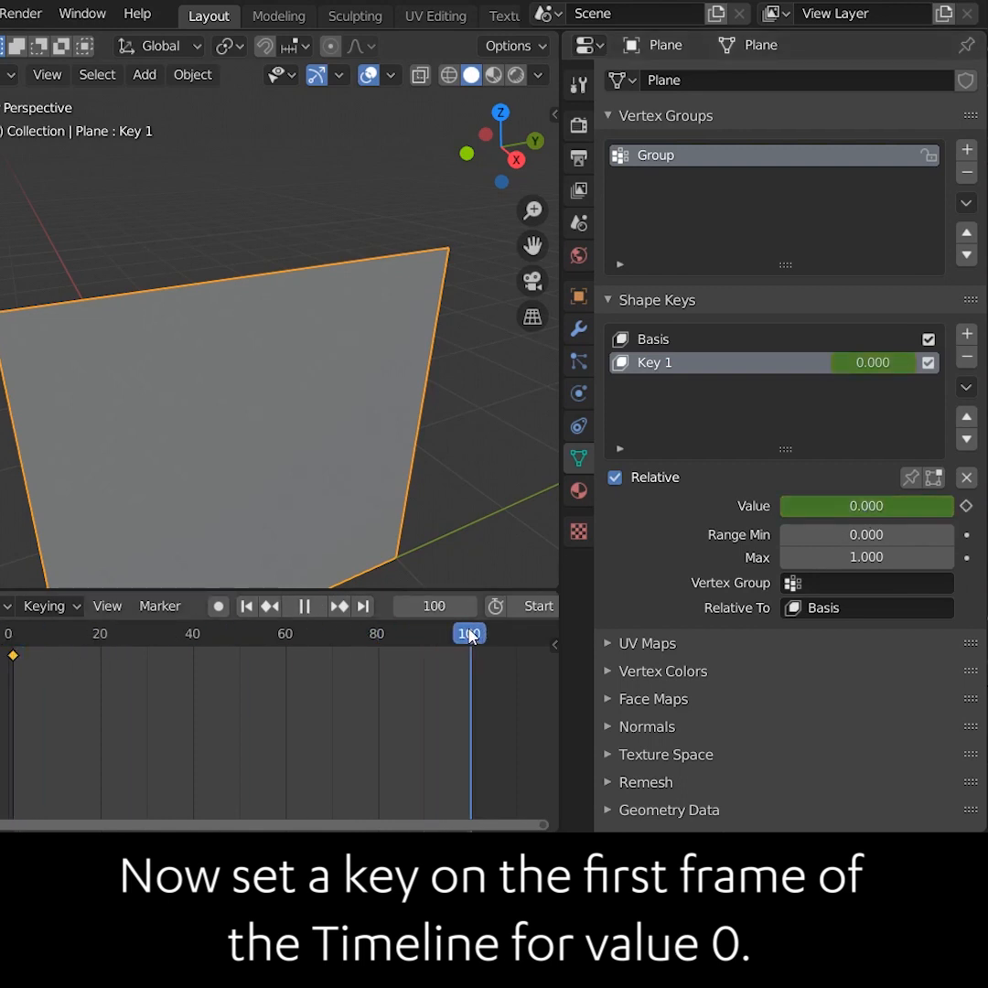
pyautogui.moveTo(820, 512); pyautogui.dragTo(951, 509)
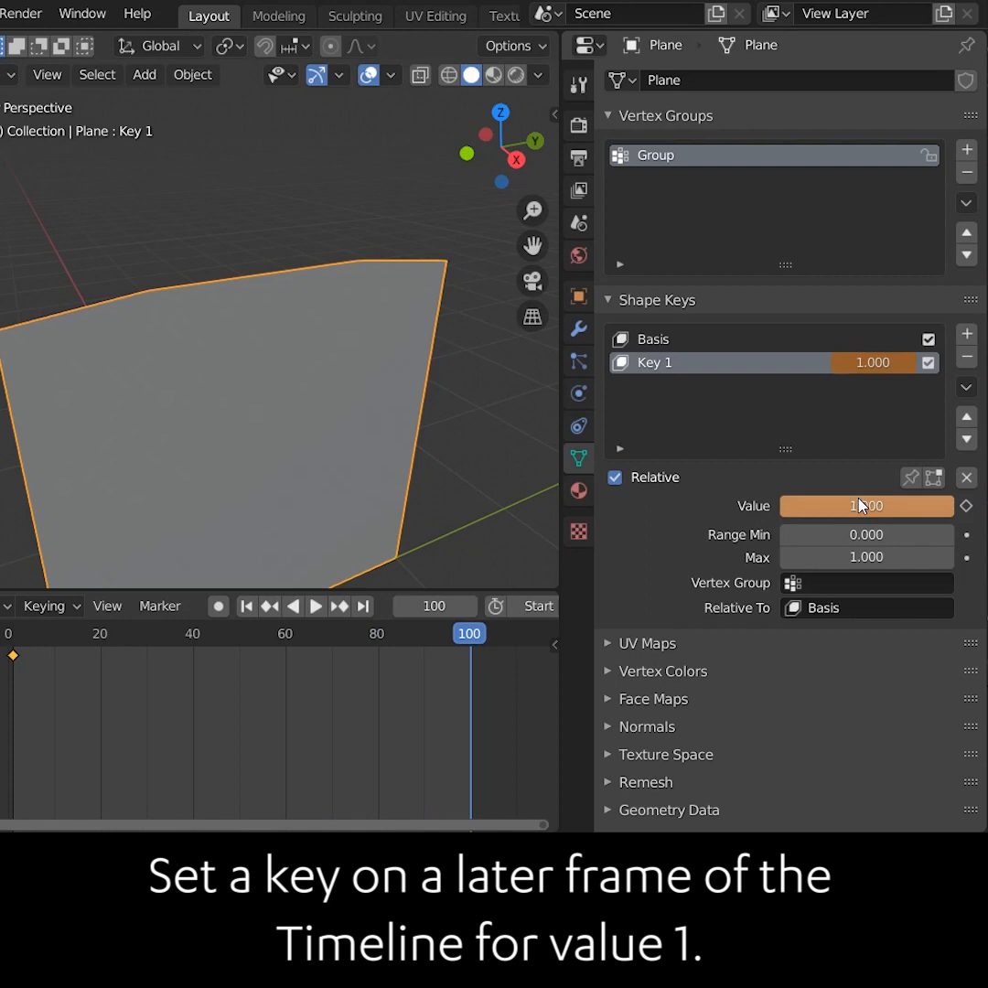
pyautogui.press('i')
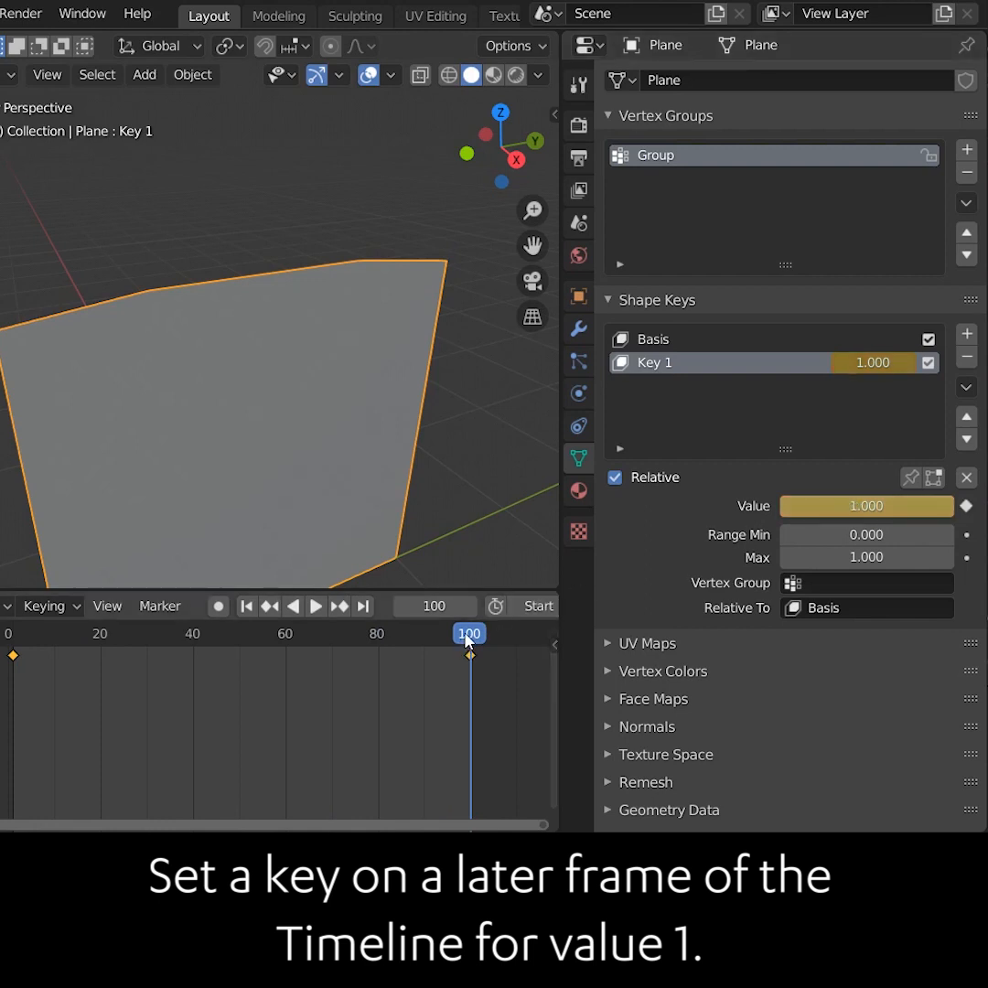
pyautogui.press('space')
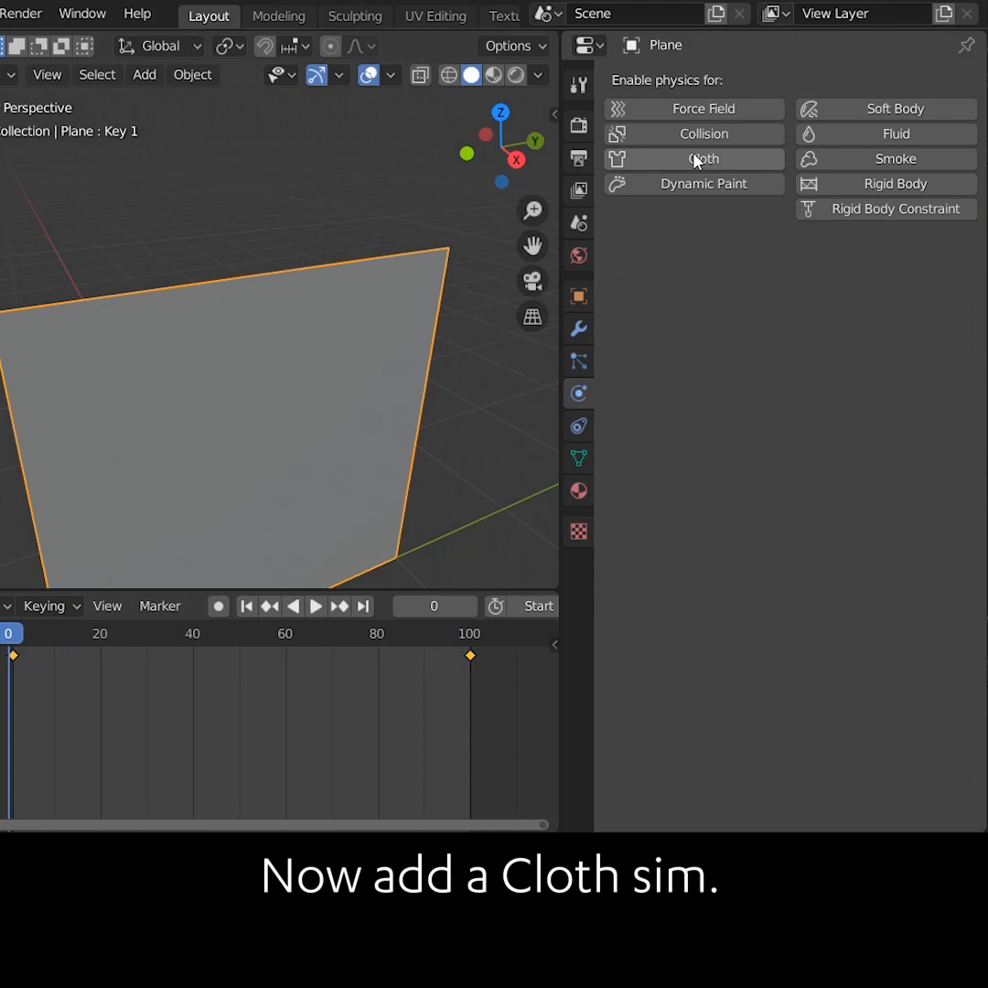
# Add a Cloth simulation to the plane and set its Pin Group to Group
pyautogui.click(695, 159)
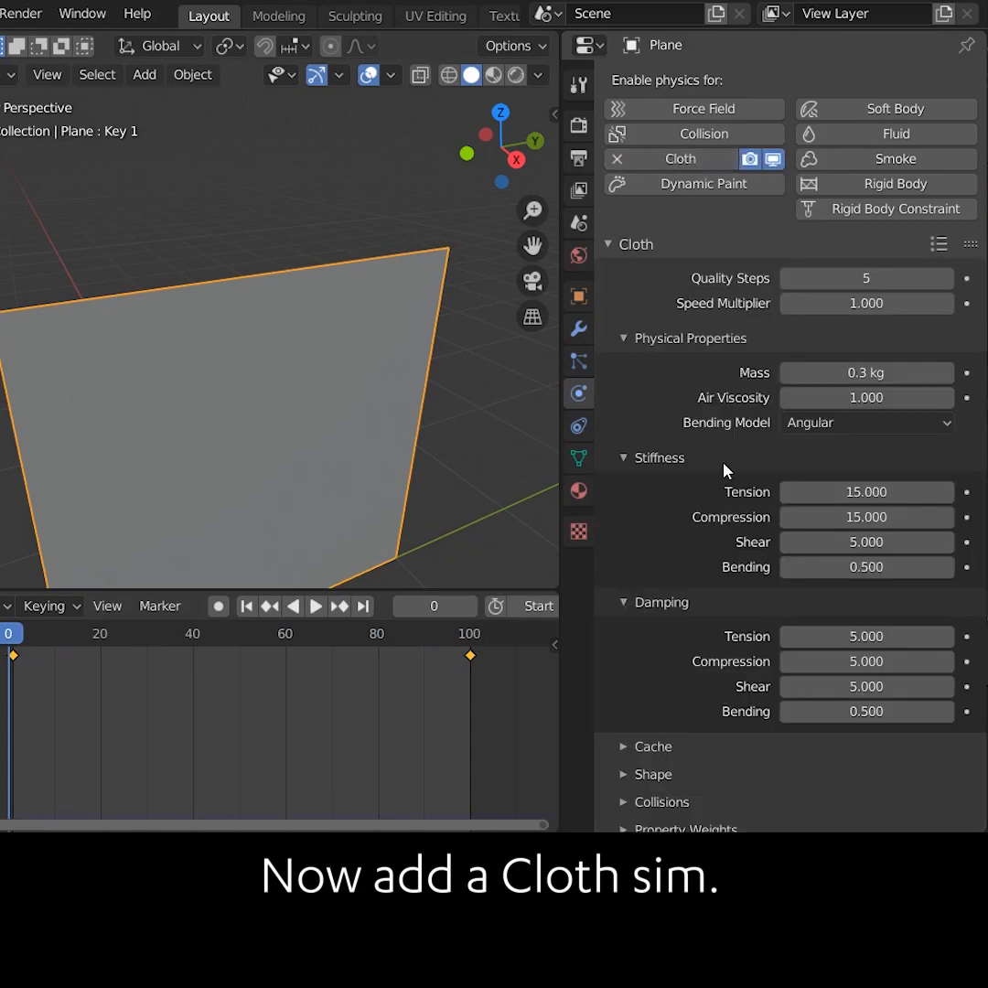
pyautogui.scroll(-1, 726, 475)
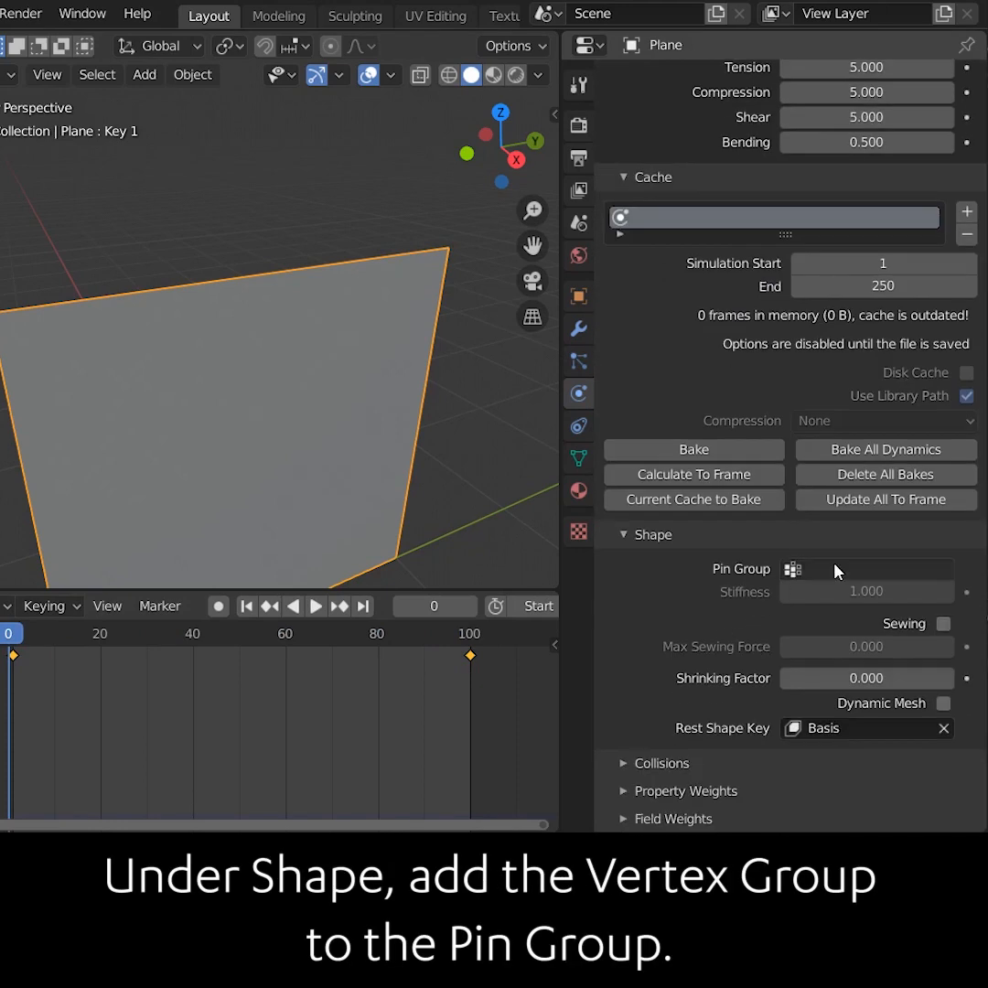
pyautogui.click(835, 569)
pyautogui.click(784, 602)
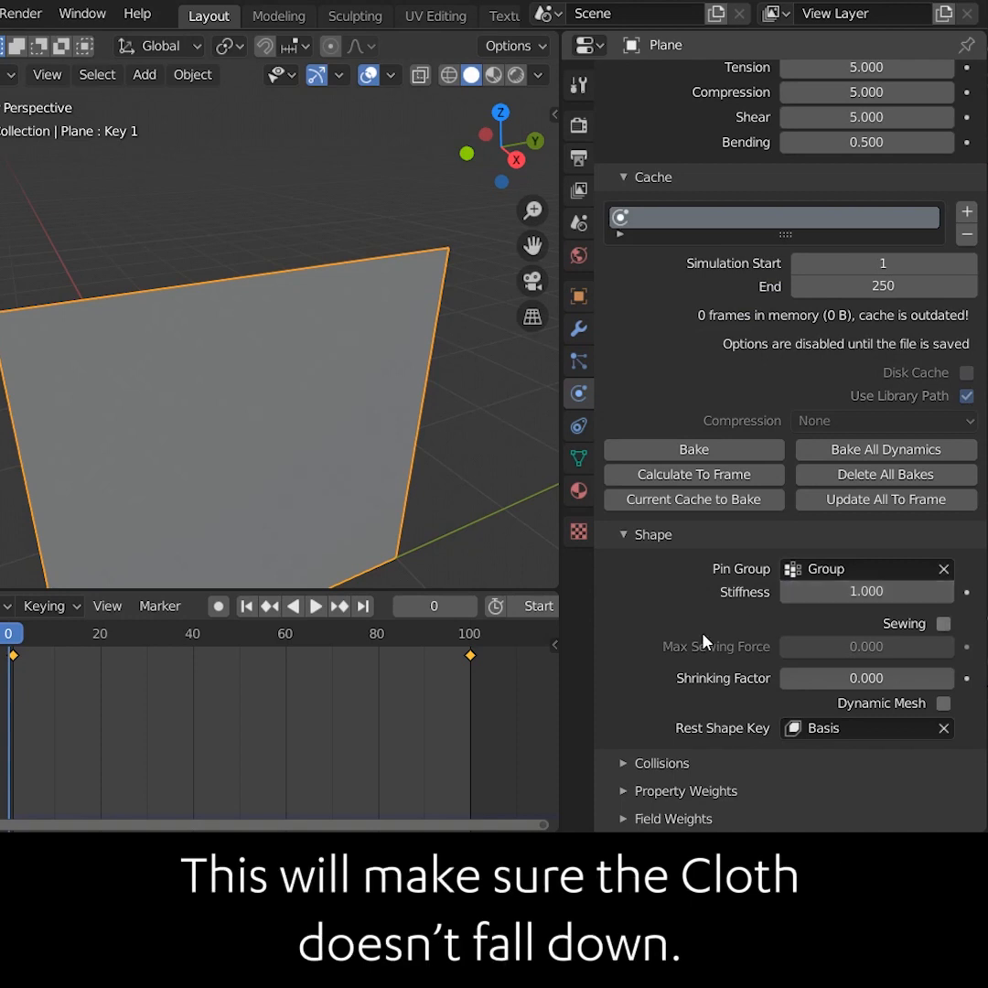
# Enable Self Collisions in the cloth settings and play the simulation
pyautogui.click(623, 762)
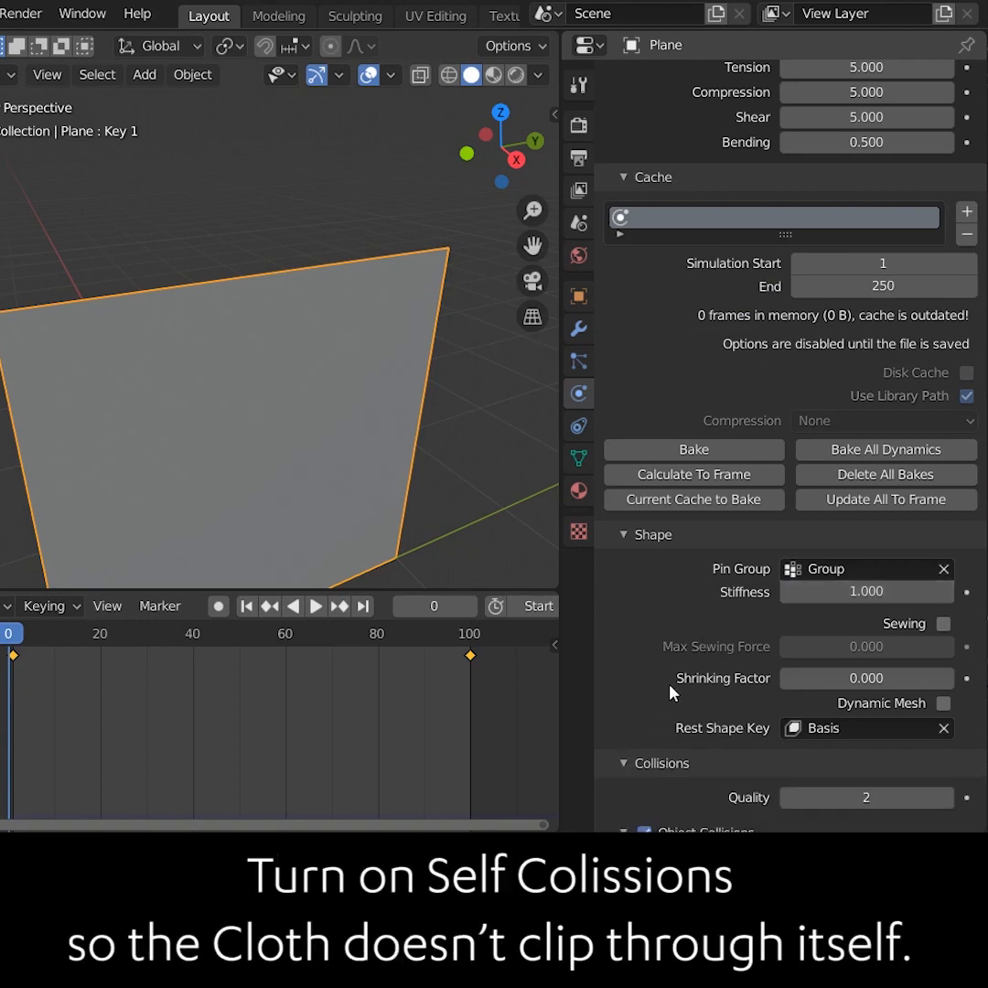
pyautogui.scroll(-7, 613, 695)
pyautogui.click(644, 693)
pyautogui.press('space')
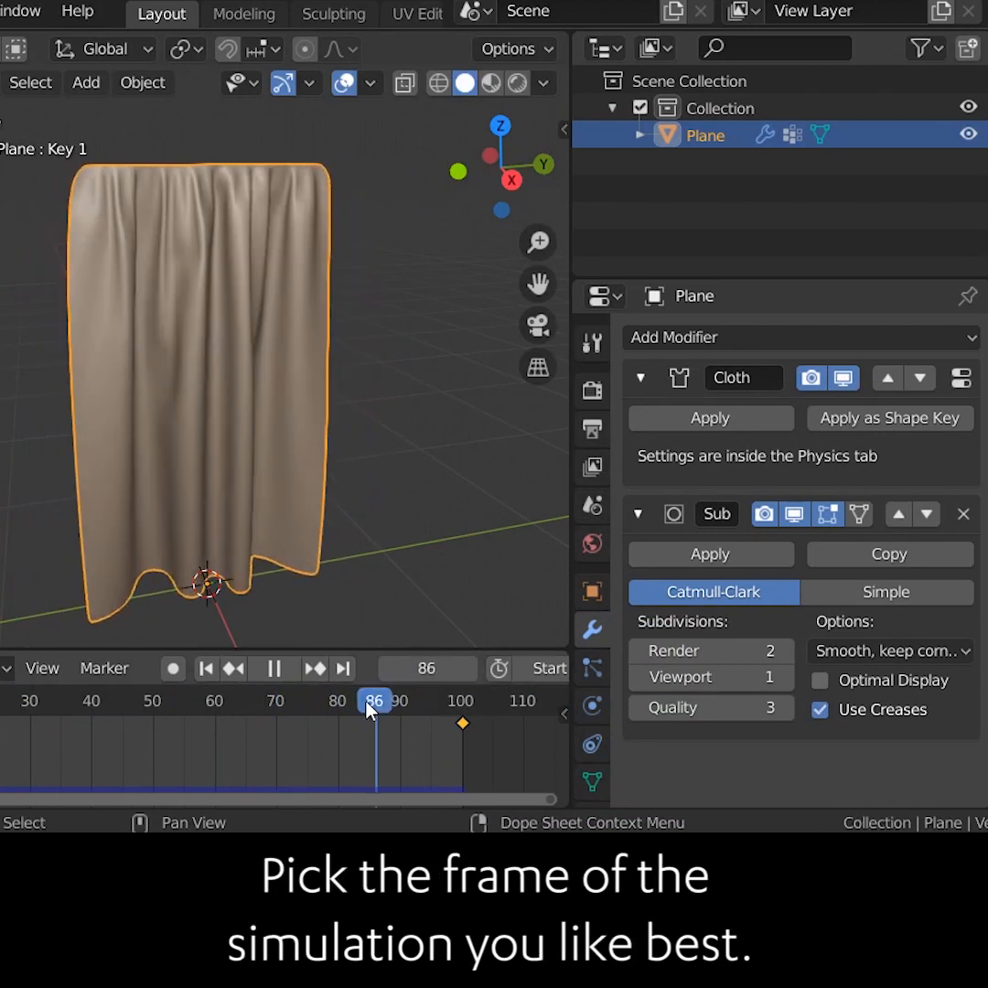
# At frame 69, create a new shape key from the mix
pyautogui.moveTo(370, 708); pyautogui.dragTo(267, 702)
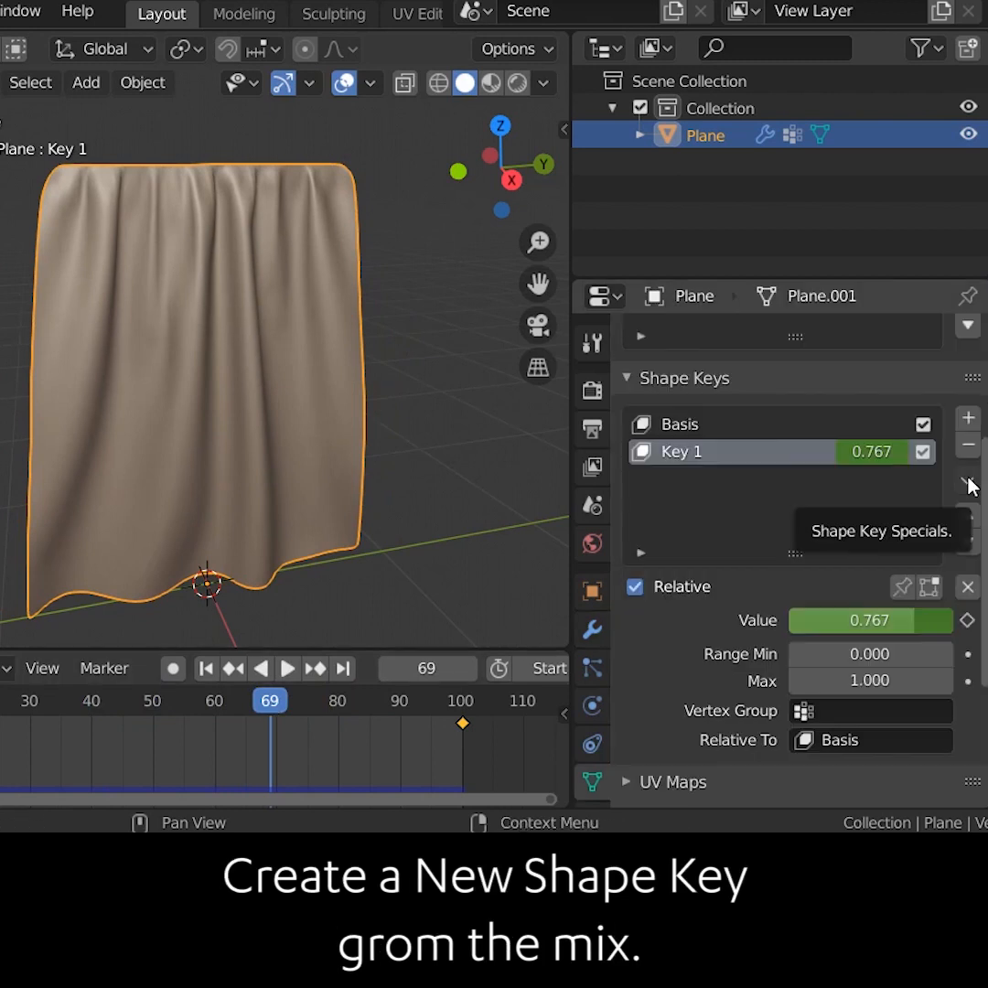
pyautogui.click(967, 481)
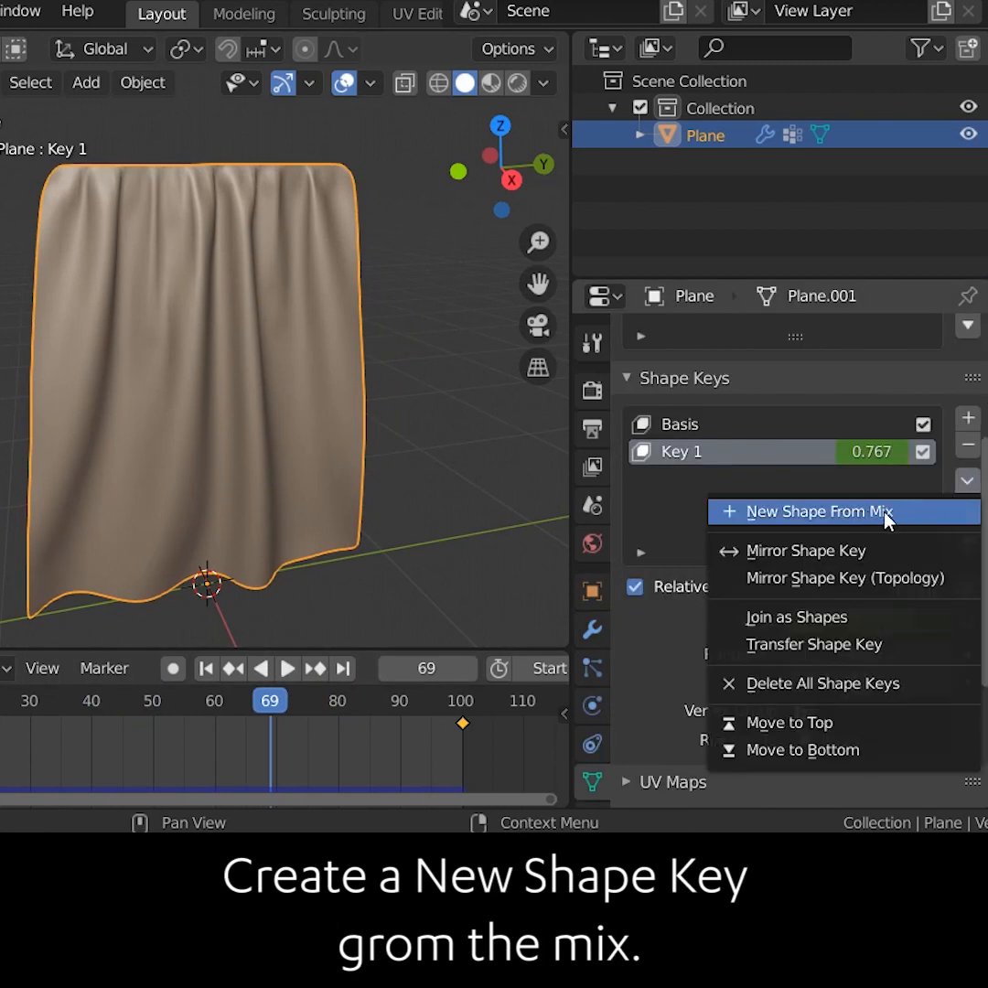
pyautogui.click(887, 512)
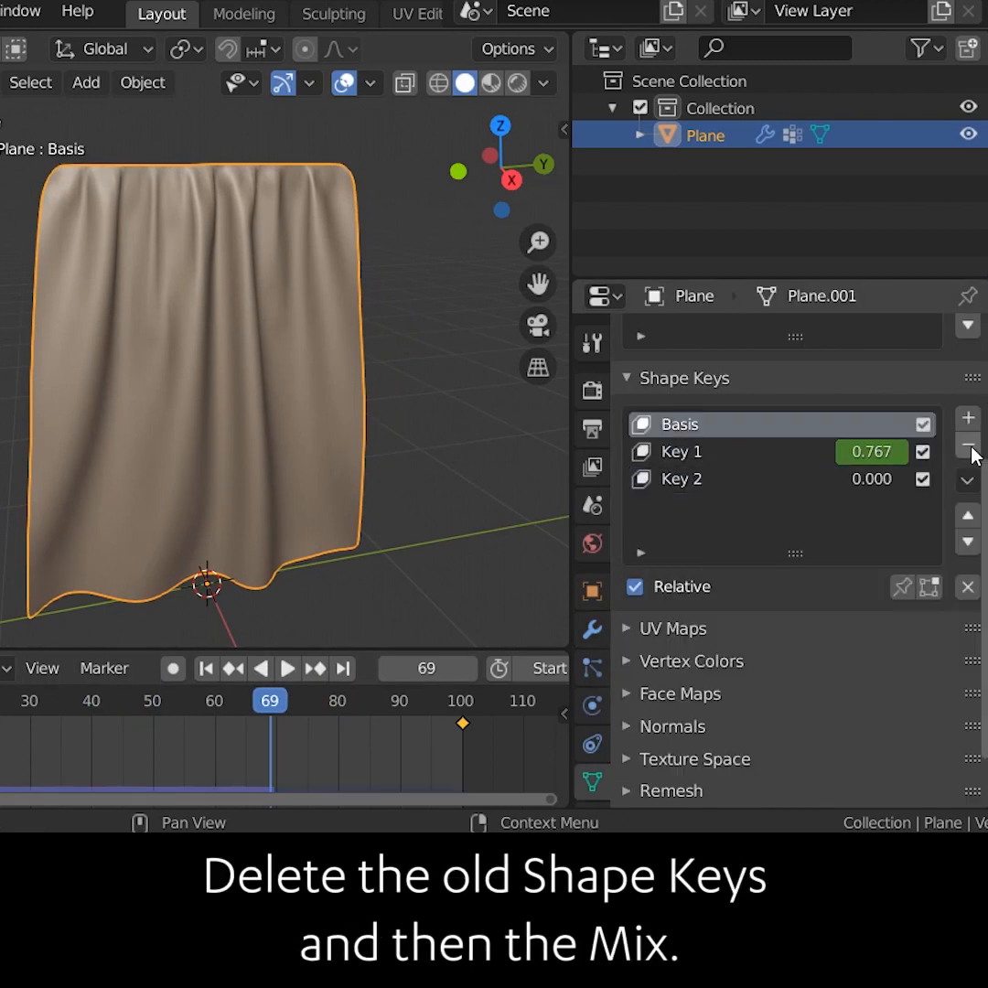
# Delete all the shape keys of the plane
pyautogui.click(968, 444)
pyautogui.click(968, 444)
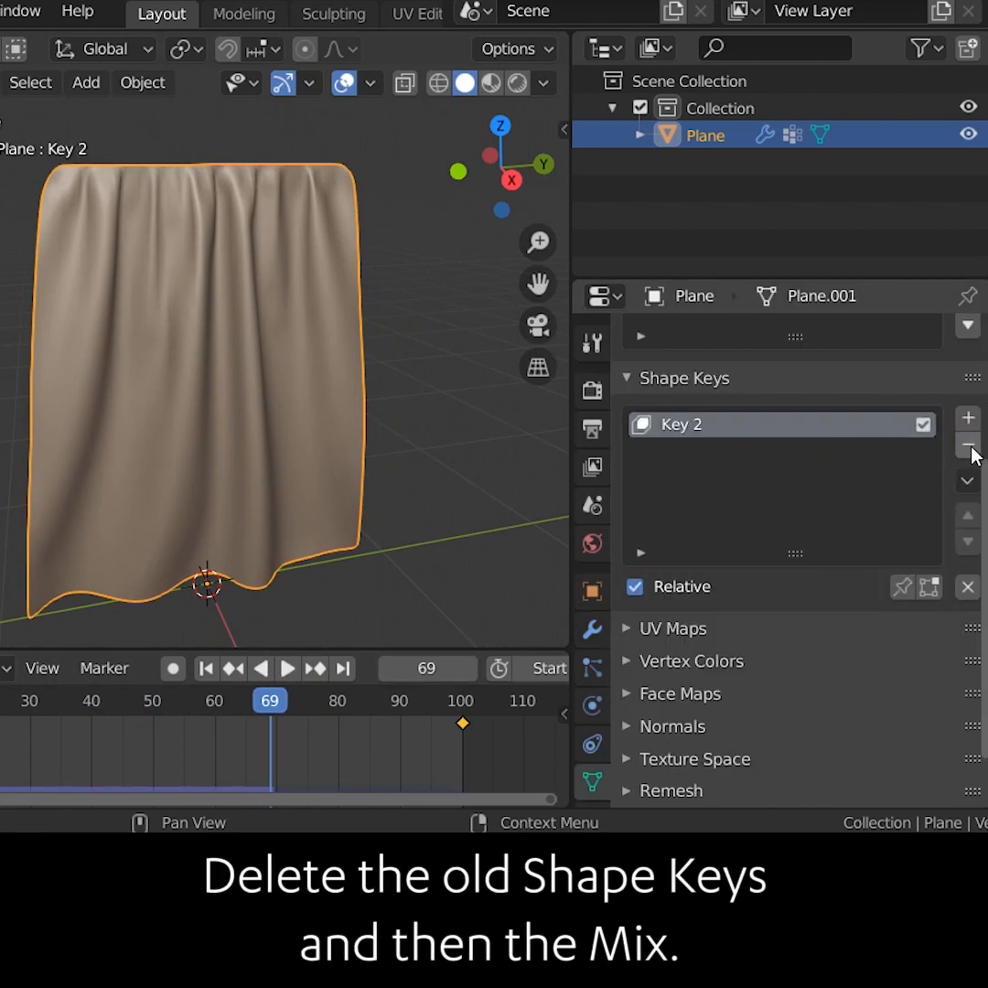
pyautogui.click(967, 444)
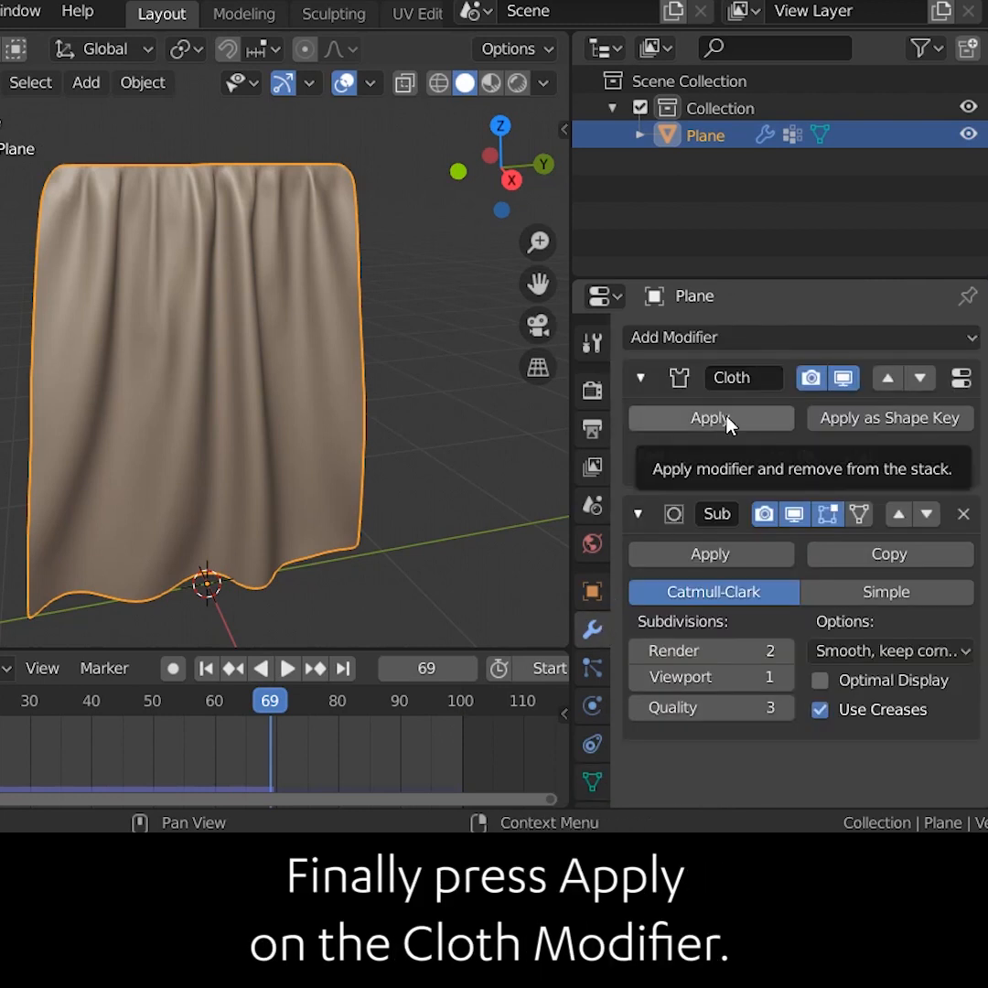
# Apply the Cloth modifier and toggle Edit Mode
pyautogui.click(710, 418)
pyautogui.press('Tab')
pyautogui.moveTo(337, 368); pyautogui.dragTo(246, 372, button='middle')
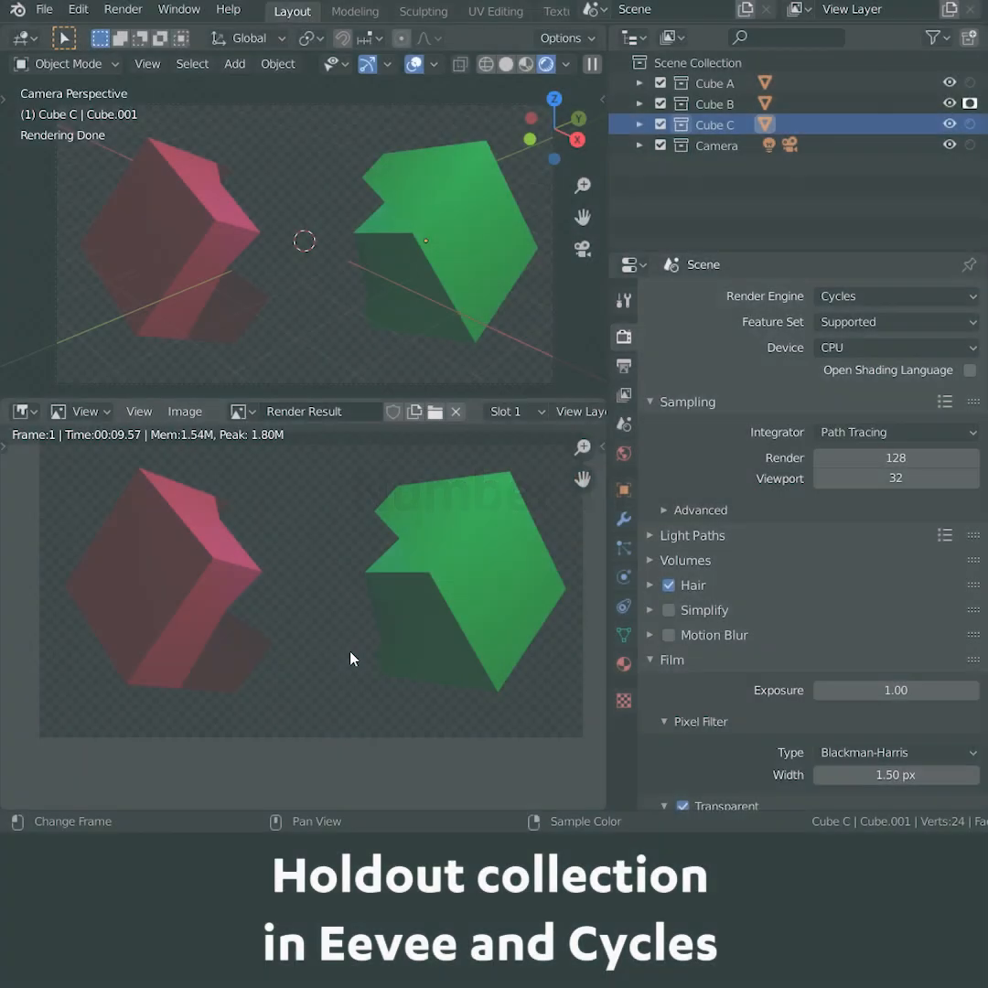
# Move the blue cube into a new collection named Cube C
pyautogui.scroll(2, 295, 549)
pyautogui.scroll(-4, 440, 595)
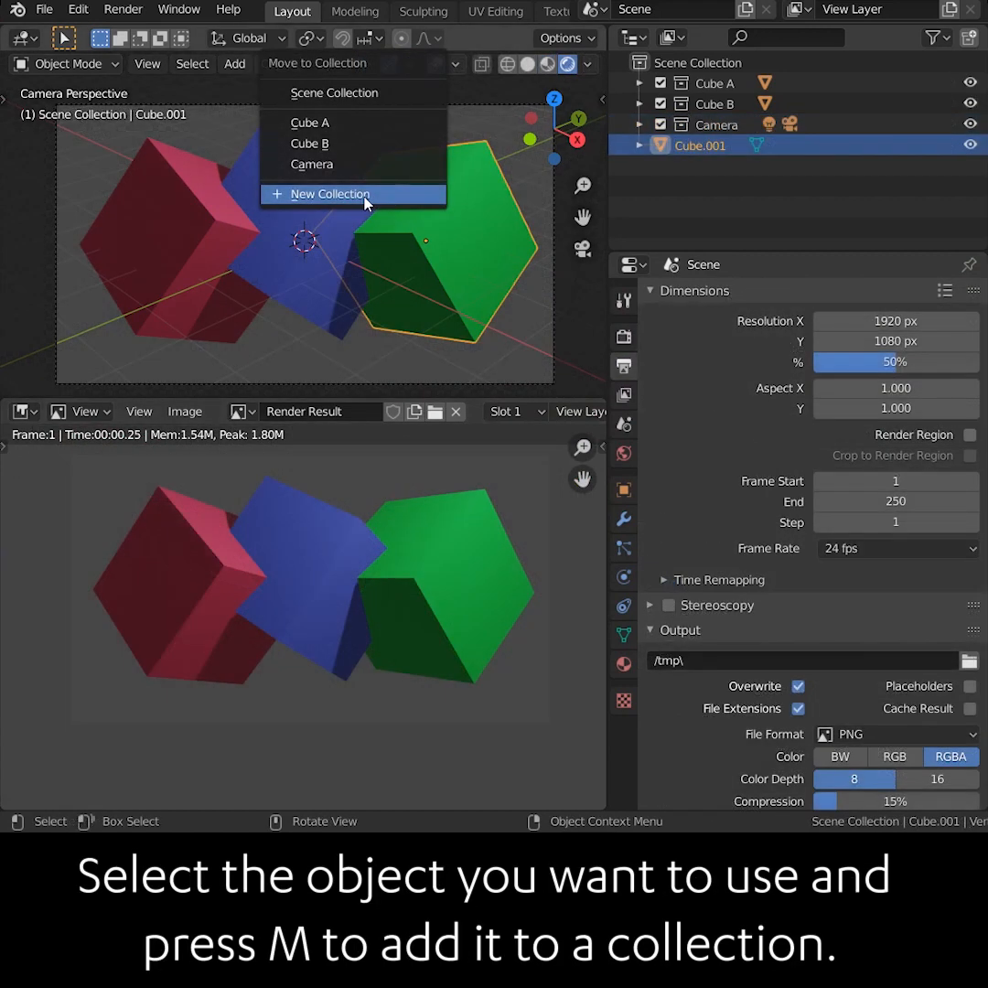
pyautogui.click(362, 196)
pyautogui.write('Cube C')
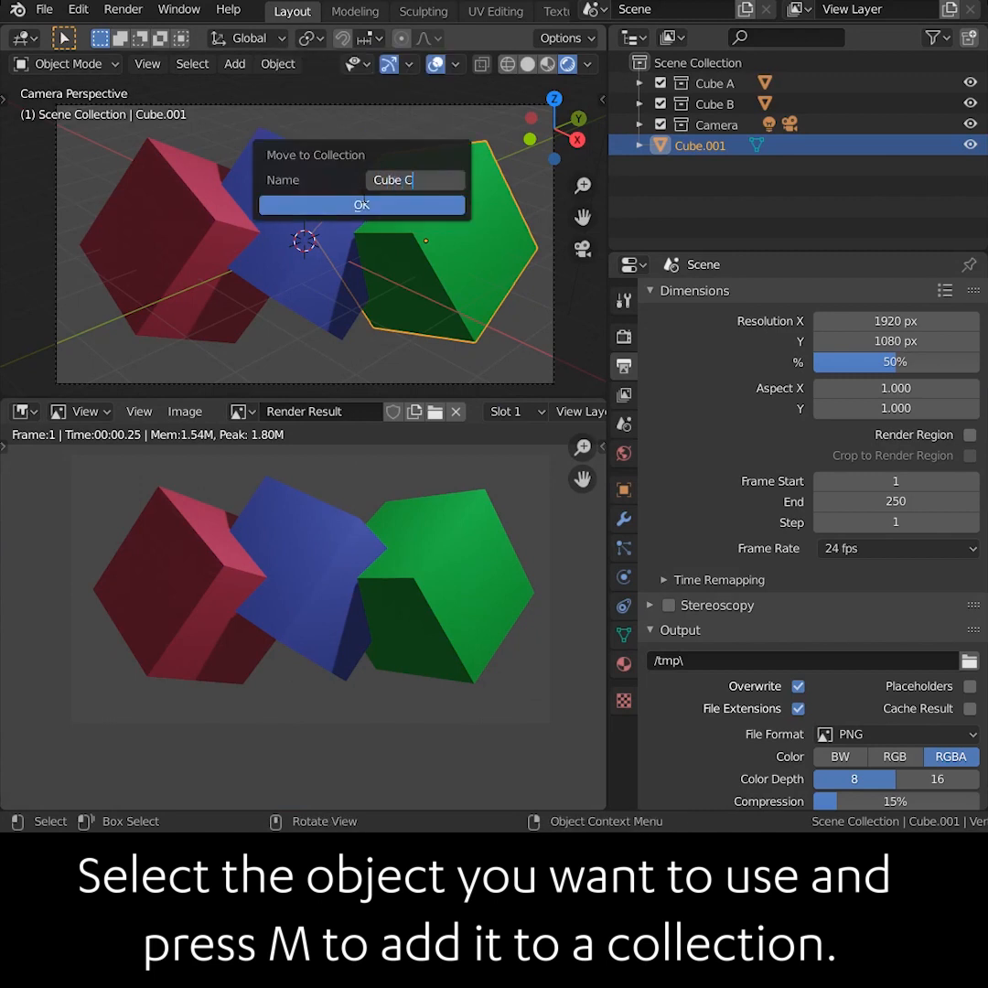
pyautogui.click(362, 203)
# Show the Holdout restriction toggle in the Outliner filter
pyautogui.click(948, 39)
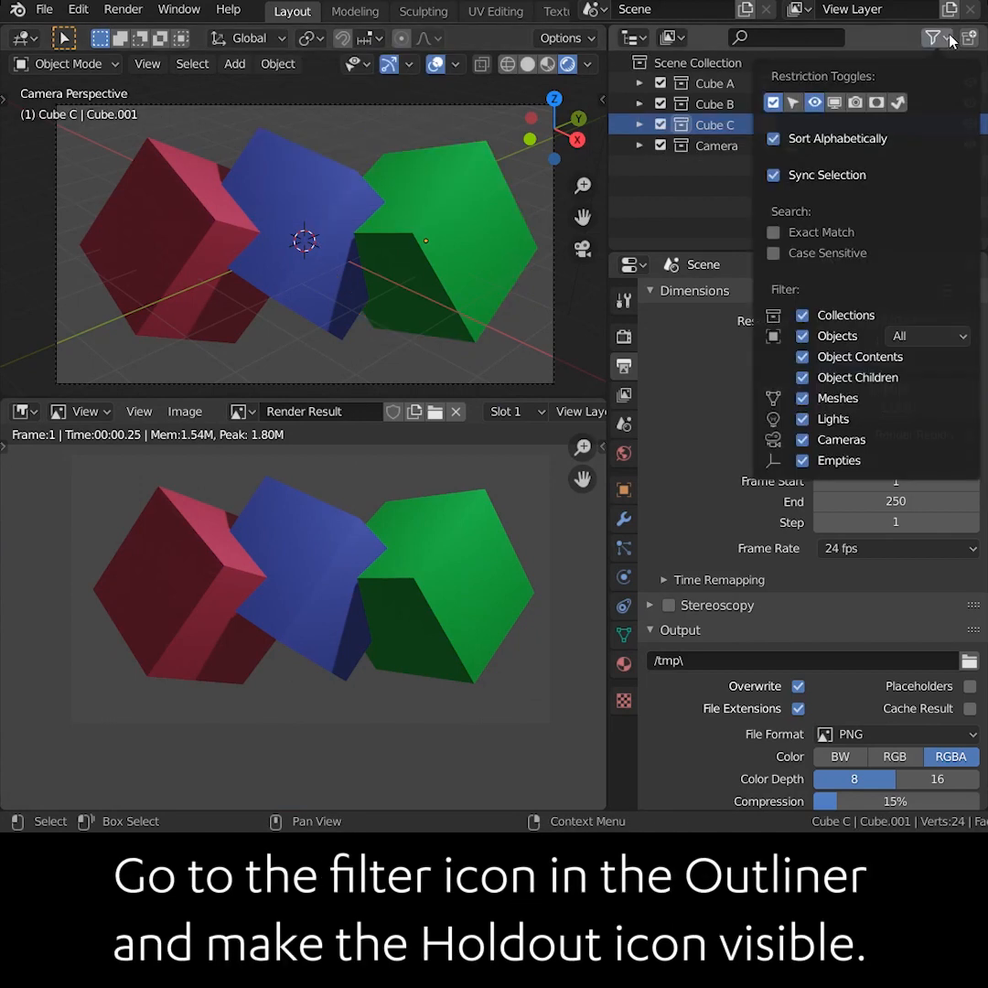
pyautogui.click(877, 103)
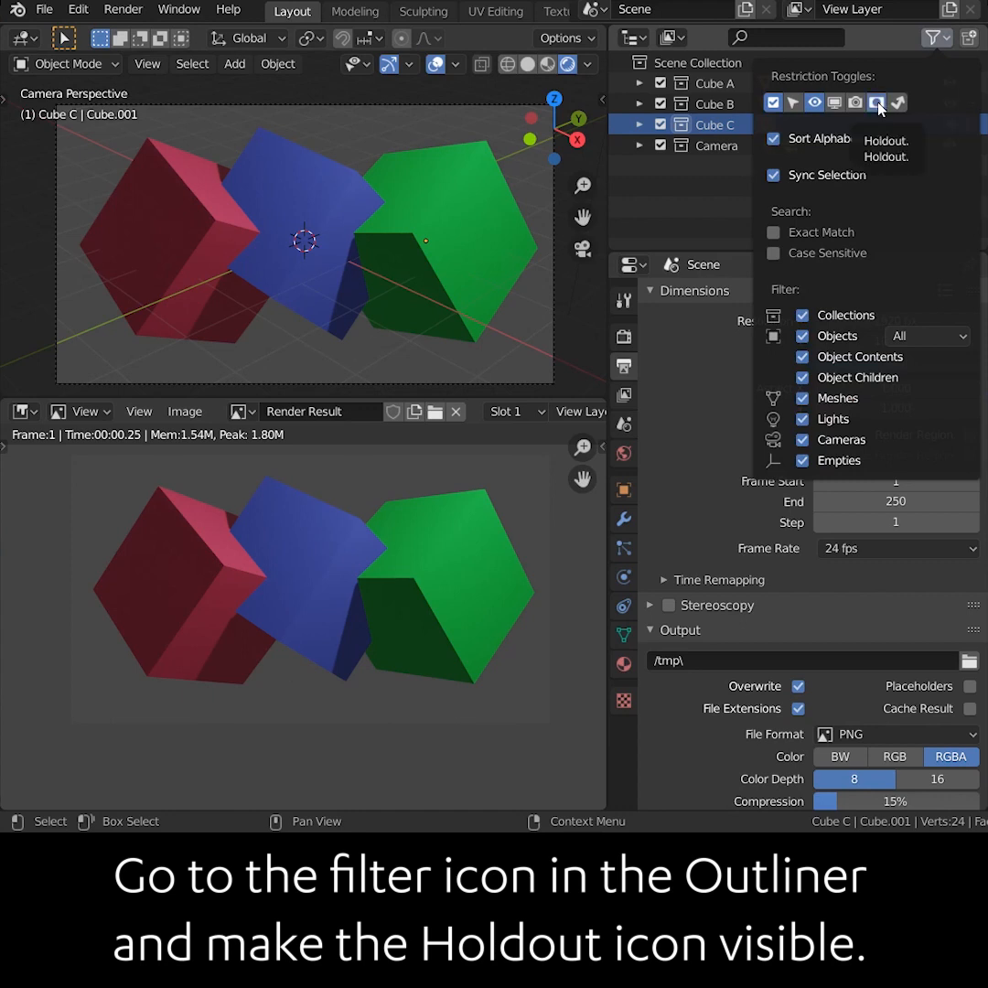
# Turn on the Holdout toggle for the cube collections in the Outliner, making Cube A a holdout
pyautogui.click(969, 125)
pyautogui.click(969, 125)
pyautogui.click(969, 104)
pyautogui.click(969, 104)
pyautogui.click(970, 83)
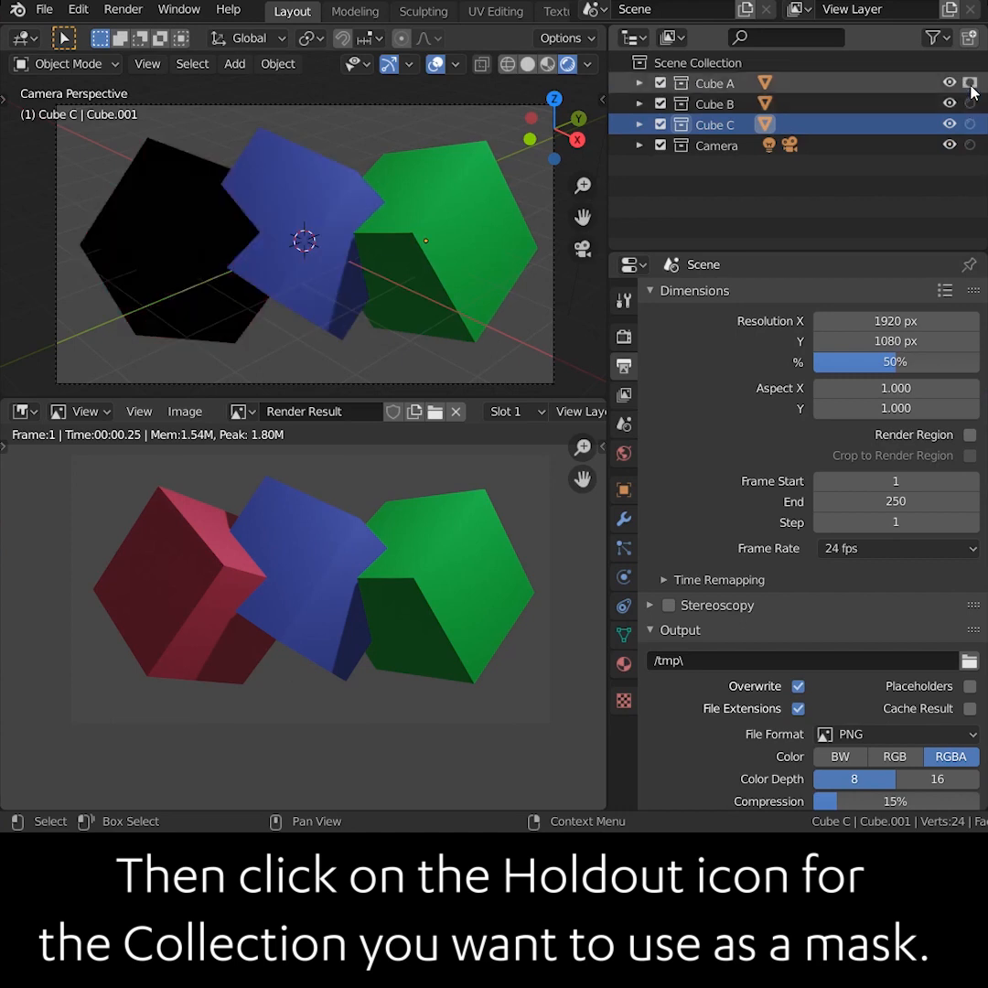
# Enable Transparent under the Film options of the Eevee render settings
pyautogui.click(633, 339)
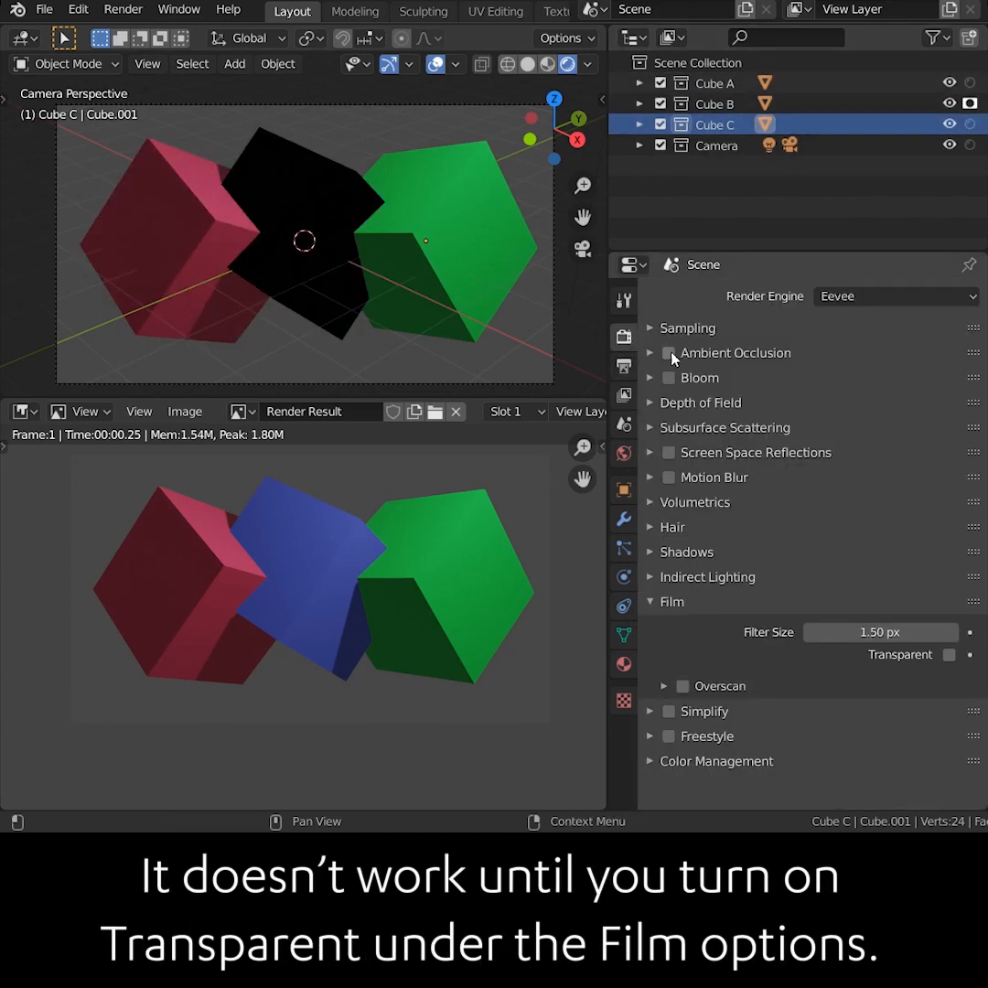
pyautogui.click(949, 655)
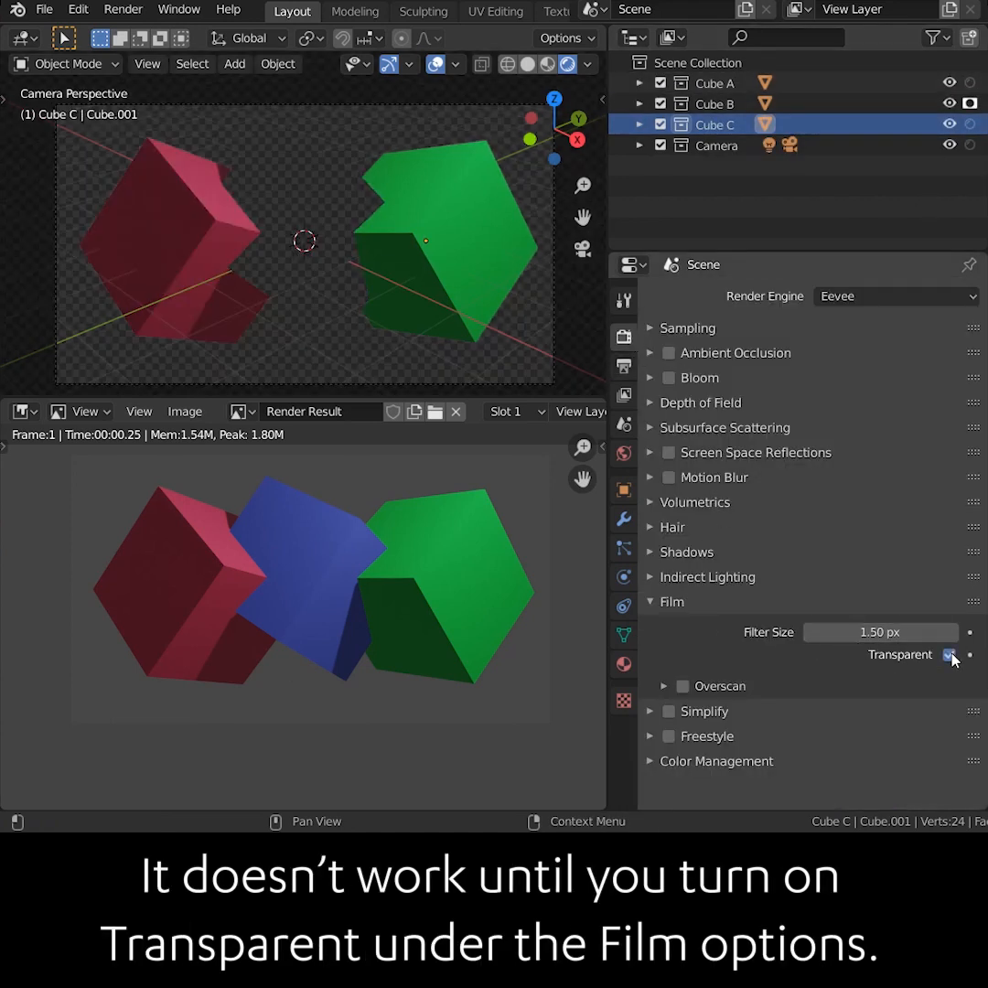
# Switch the holdout between the Cube B and Cube C collections and inspect the rendered result
pyautogui.click(969, 104)
pyautogui.click(969, 125)
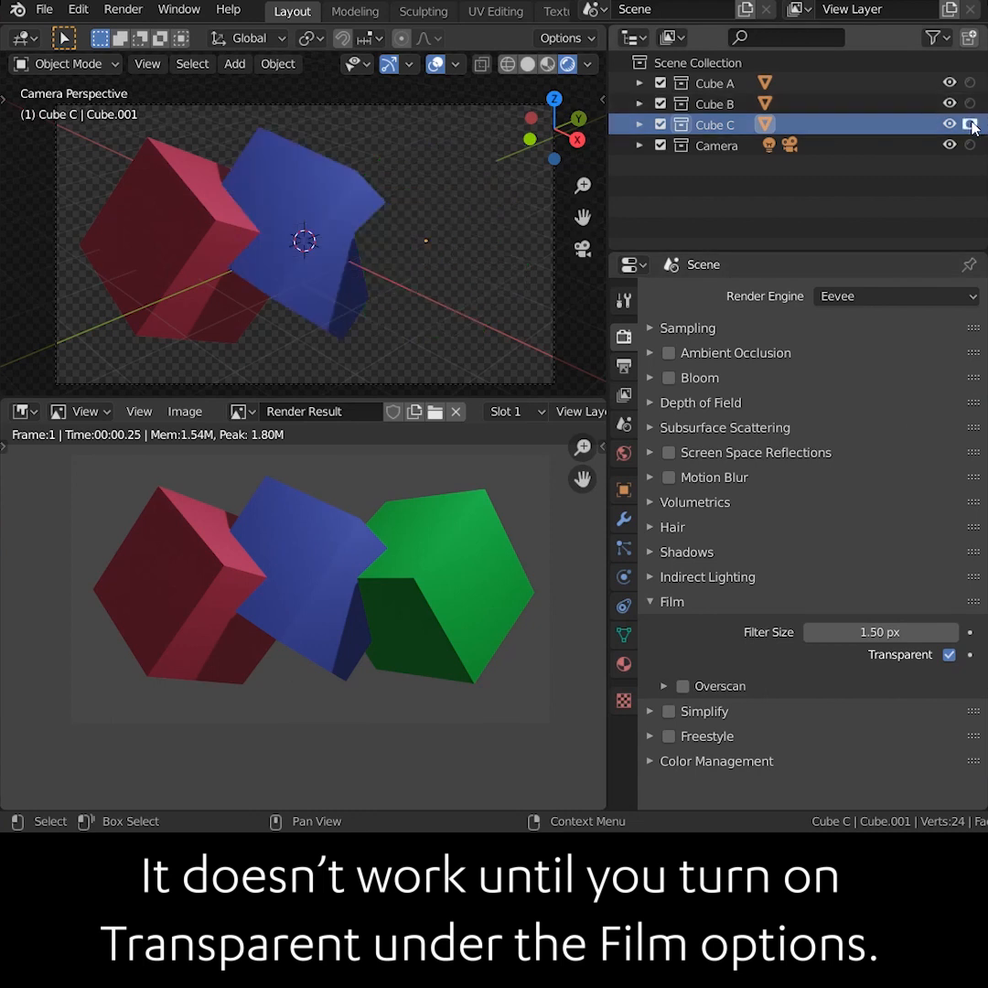
pyautogui.click(970, 124)
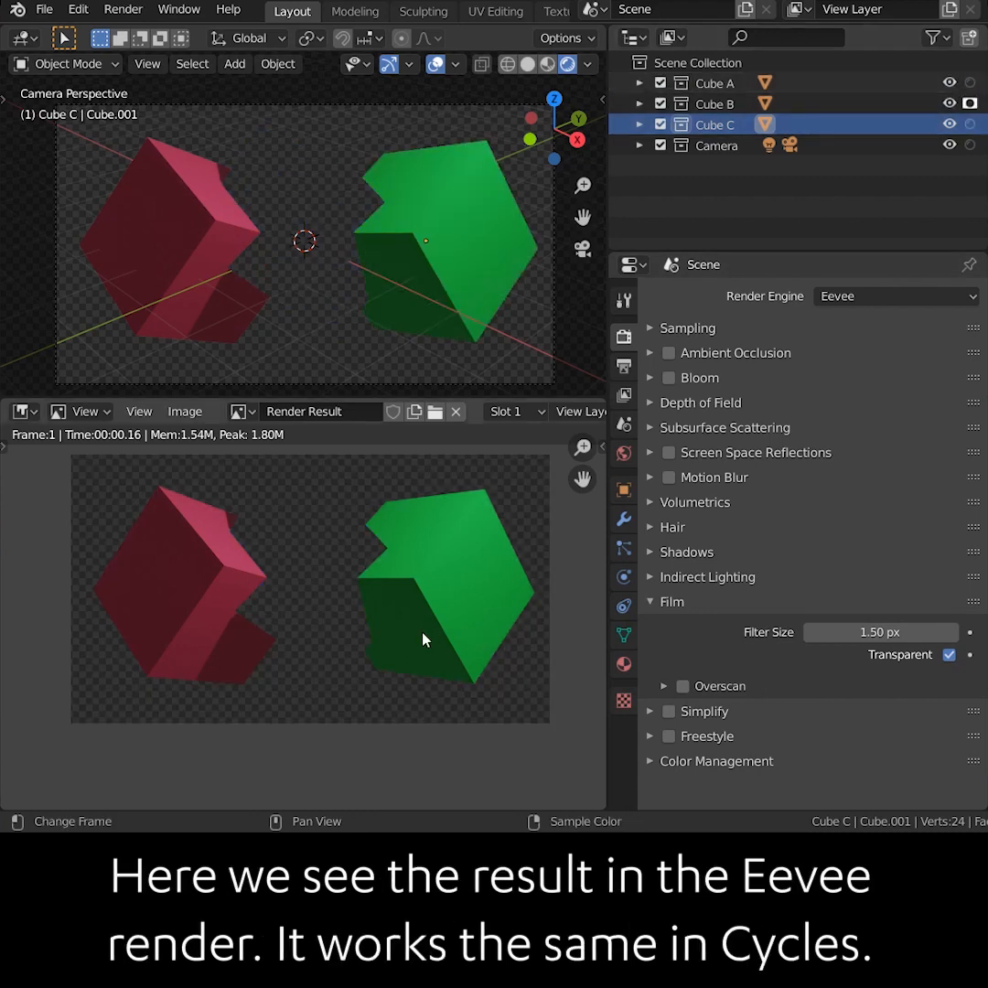
pyautogui.keyDown('ctrl'); pyautogui.moveTo(423, 634); pyautogui.dragTo(486, 461, button='middle'); pyautogui.keyUp('ctrl')
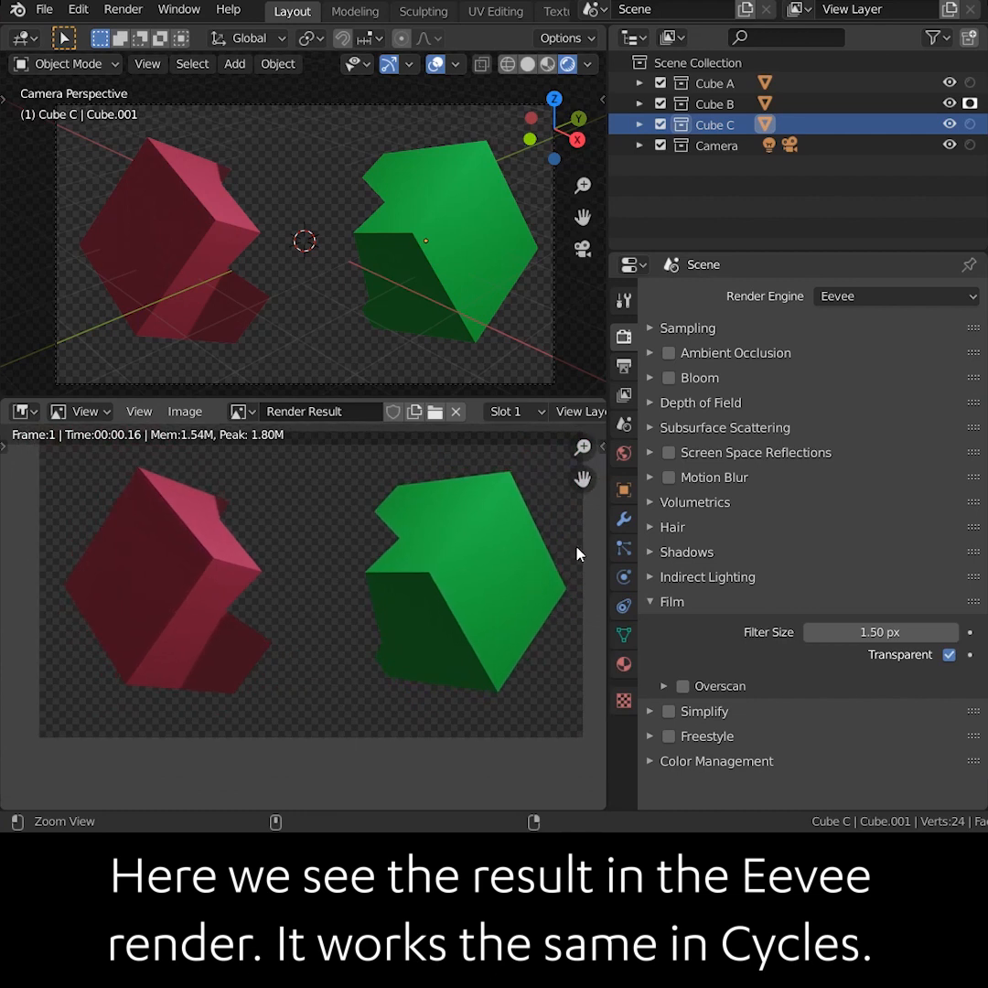
# Change the render engine to Cycles
pyautogui.click(855, 296)
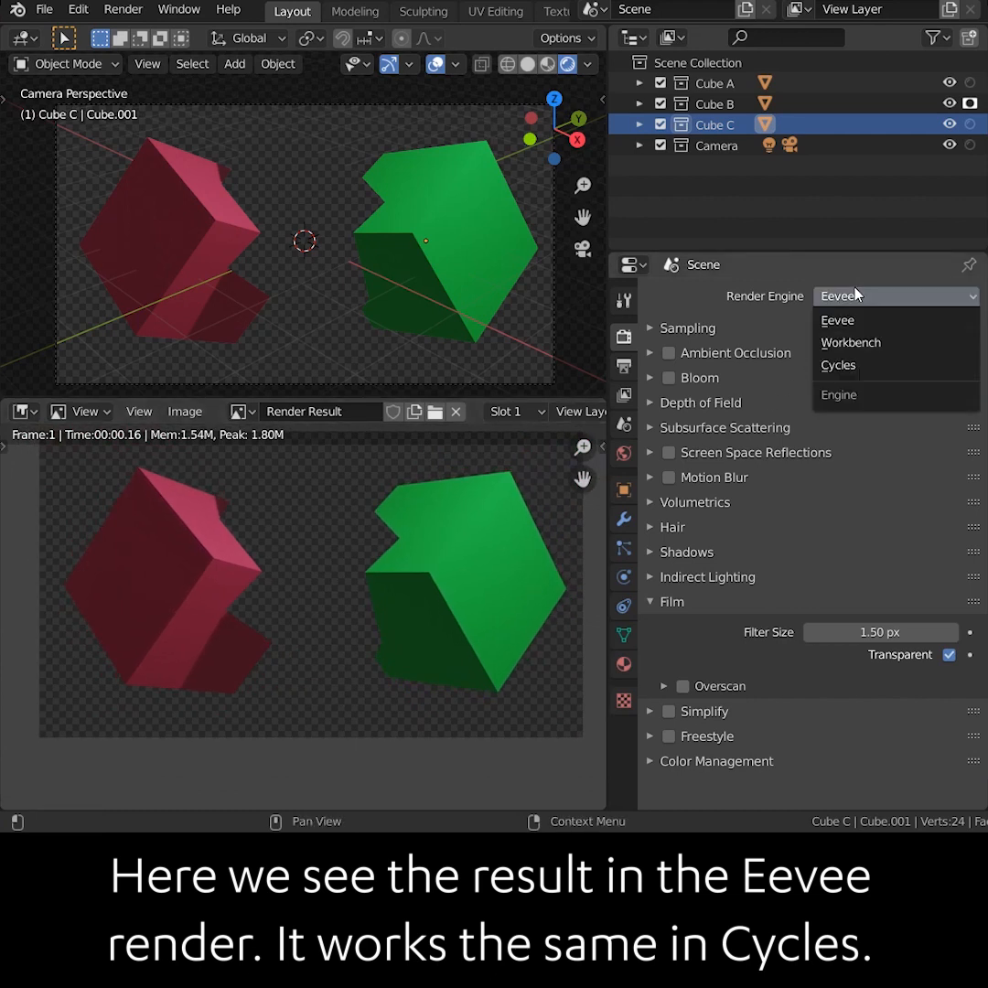
pyautogui.click(839, 364)
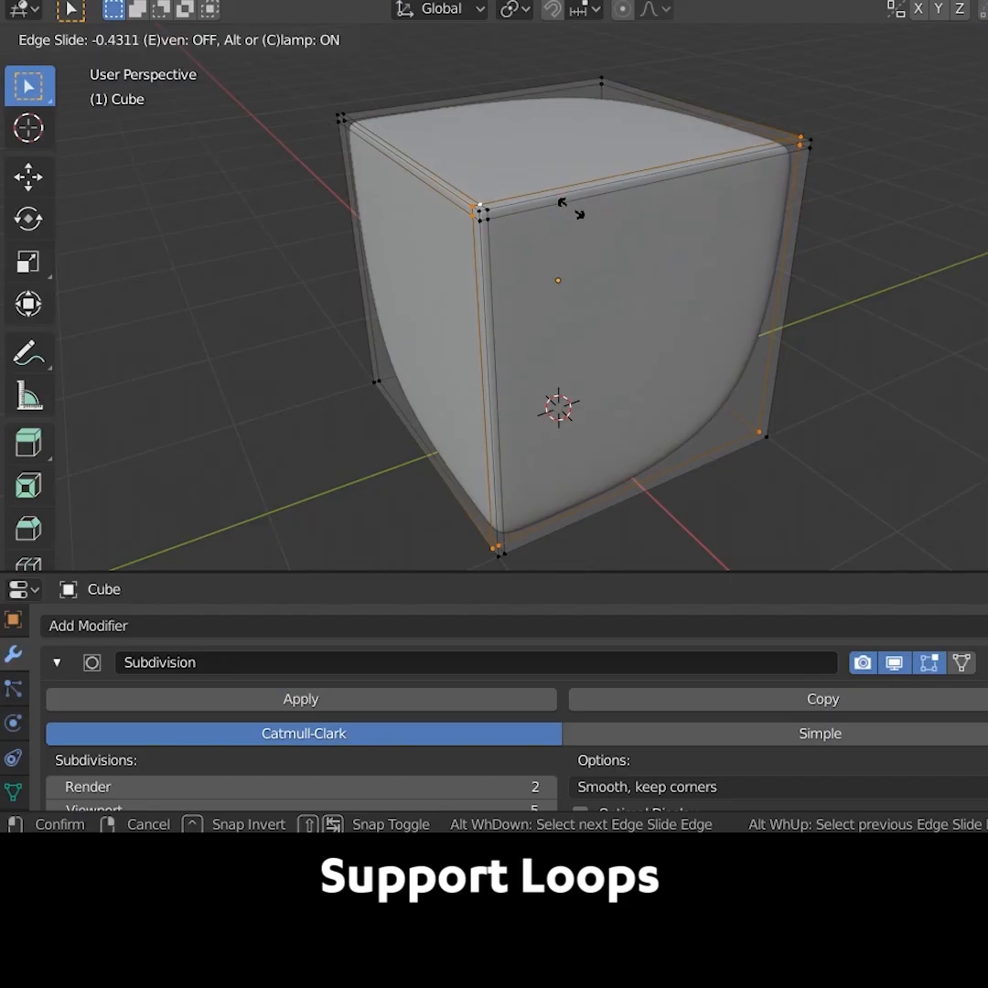
# Add a Subdivision Surface modifier to the cube and raise its viewport subdivisions to 5
pyautogui.click(624, 276)
pyautogui.press('Tab')
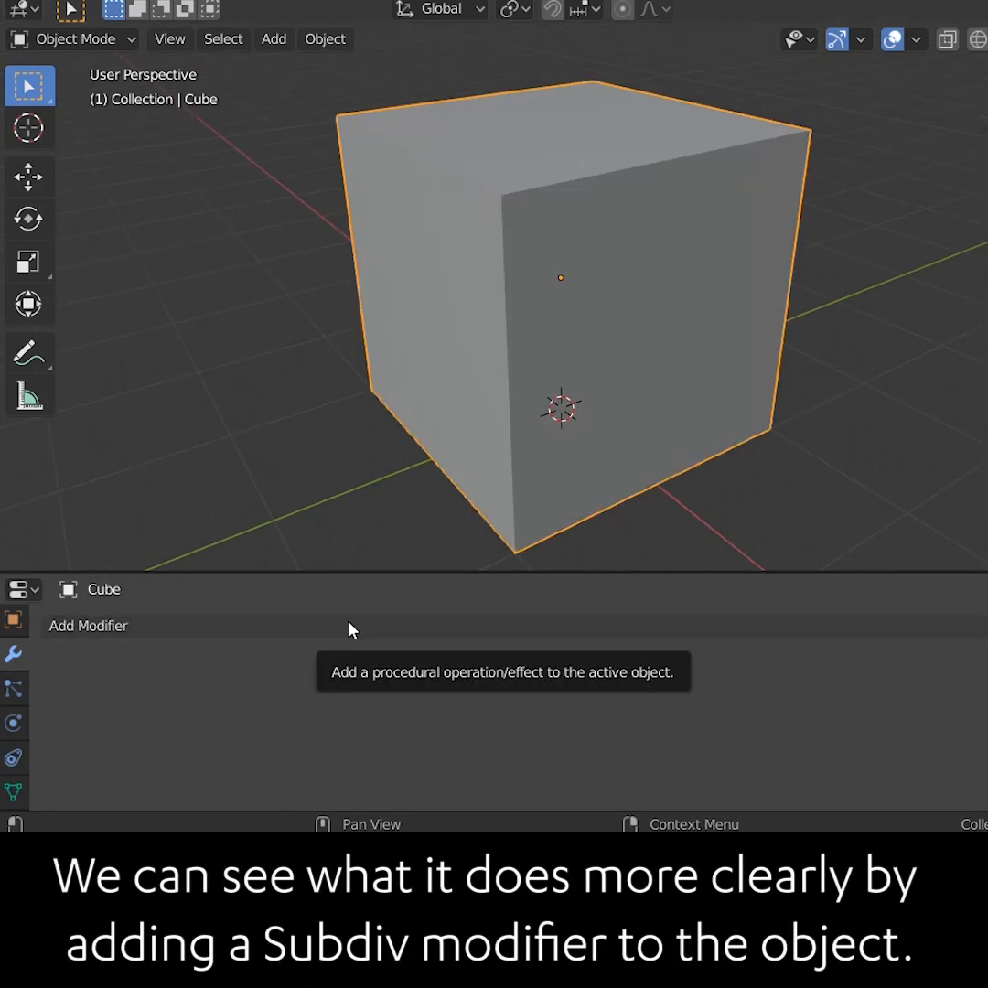
pyautogui.click(349, 627)
pyautogui.click(359, 543)
pyautogui.click(549, 744)
pyautogui.click(549, 744)
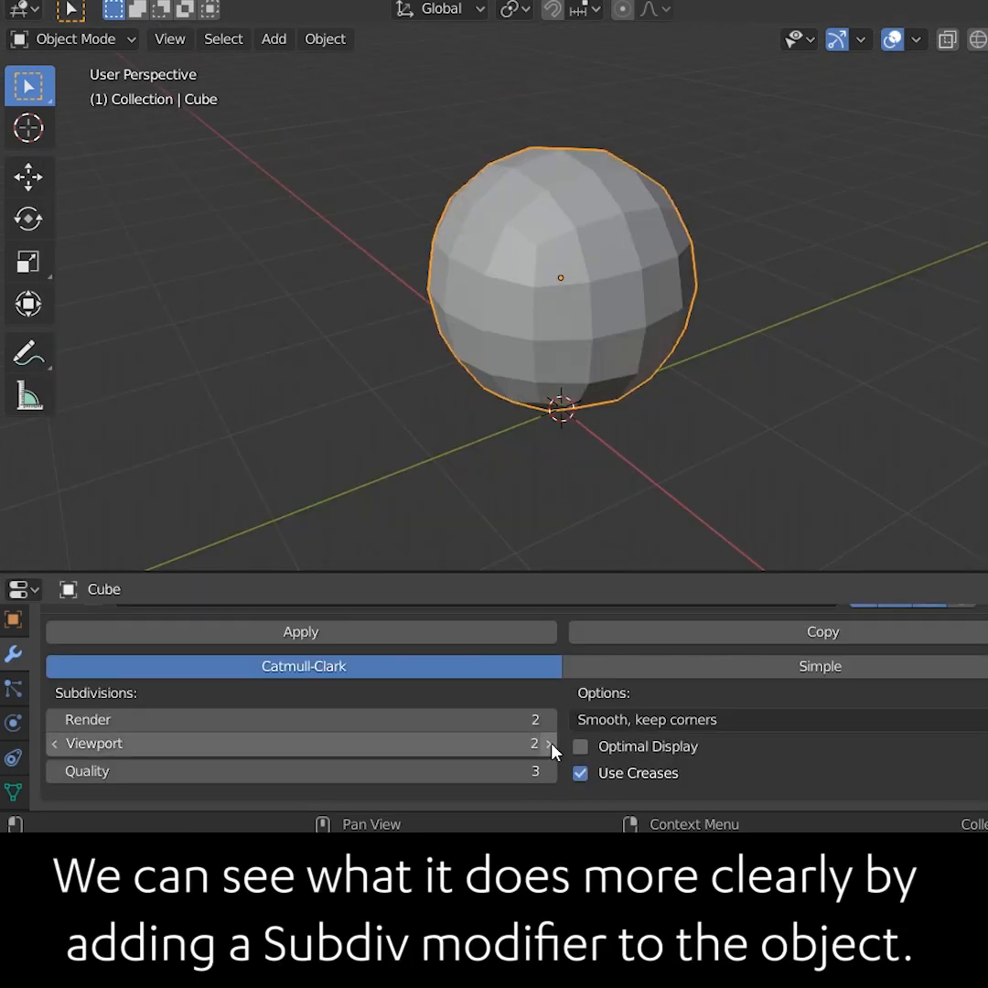
pyautogui.click(548, 743)
pyautogui.scroll(3, 552, 750)
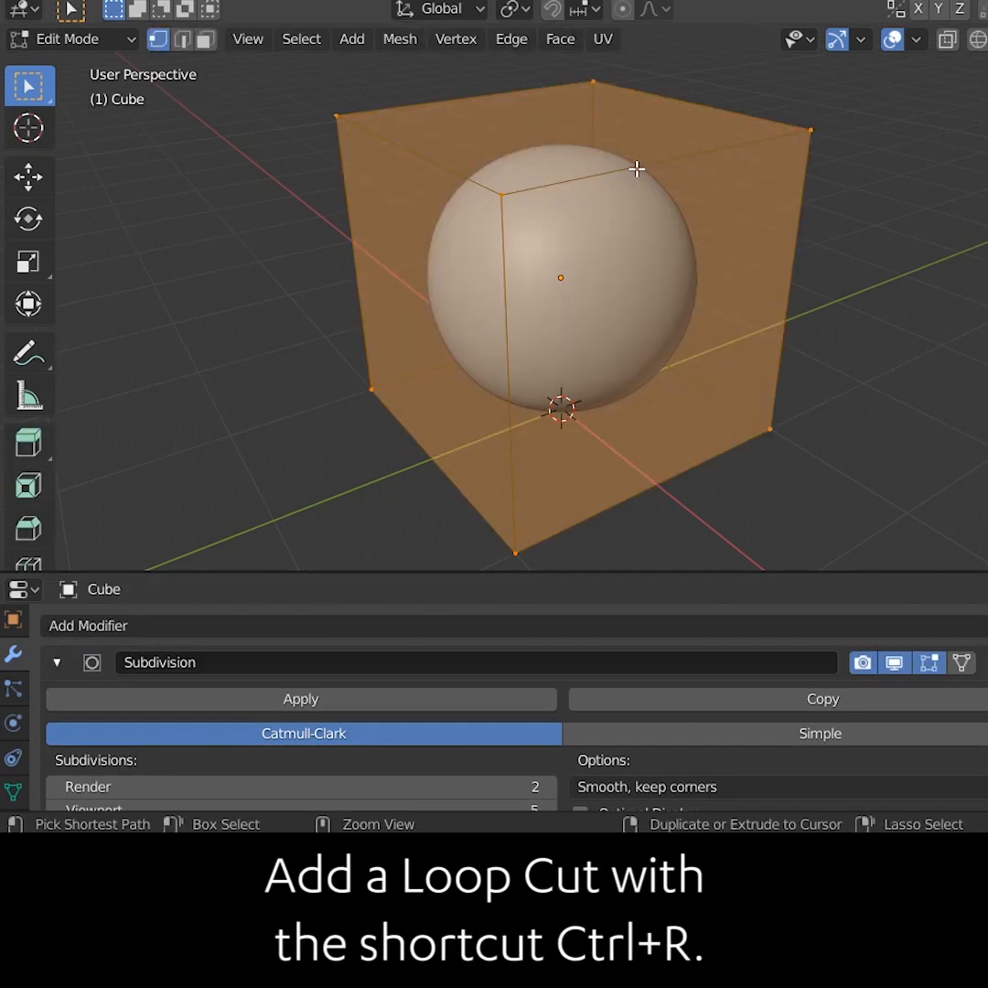
# Add loop cuts and slide them close to the cube's vertical and top edges
pyautogui.hotkey('ctrl', 'r')
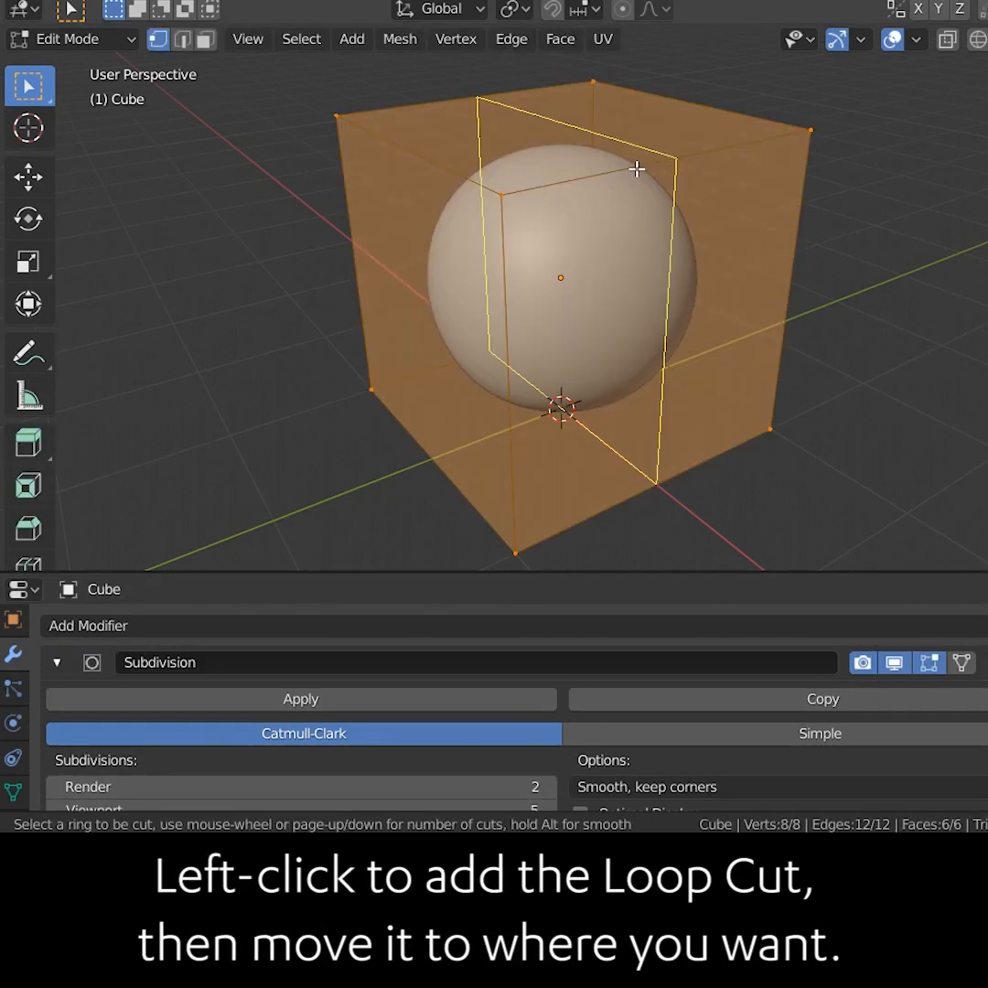
pyautogui.click(637, 169)
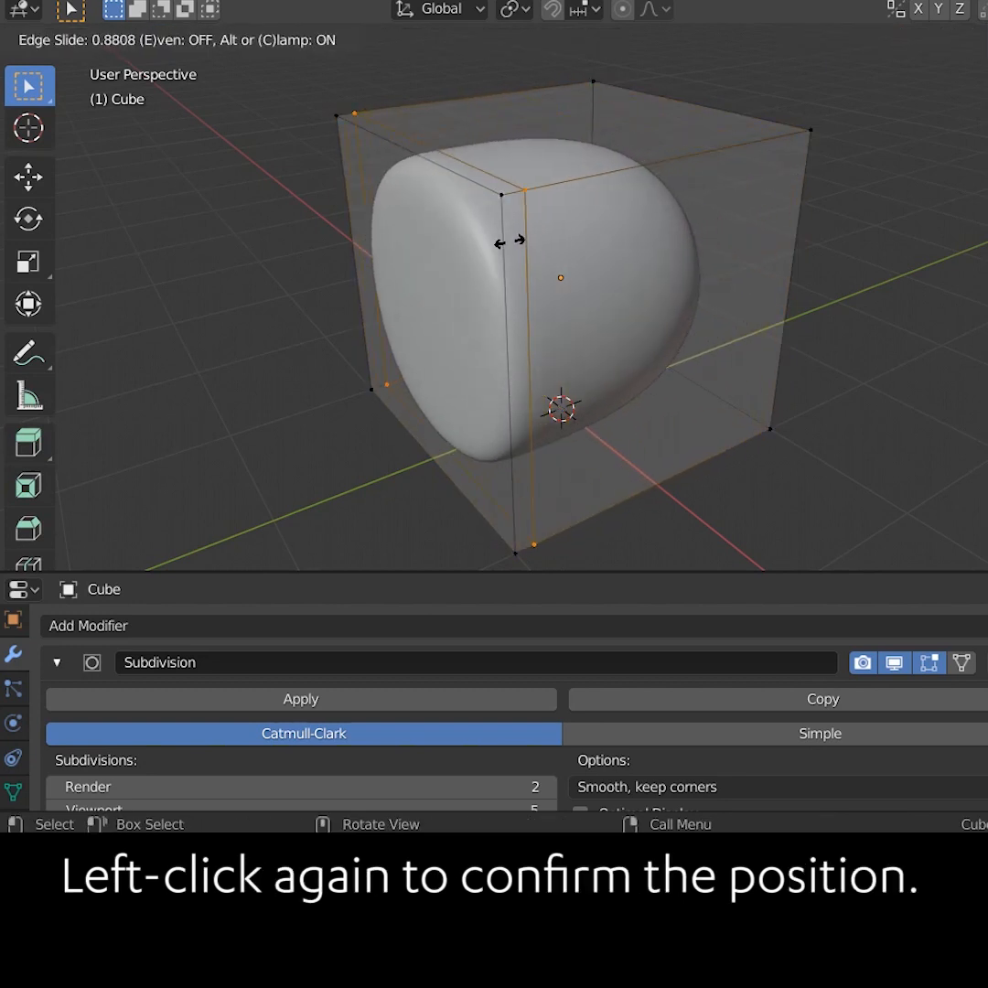
pyautogui.click(509, 242)
pyautogui.hotkey('ctrl', 'r')
pyautogui.click(508, 238)
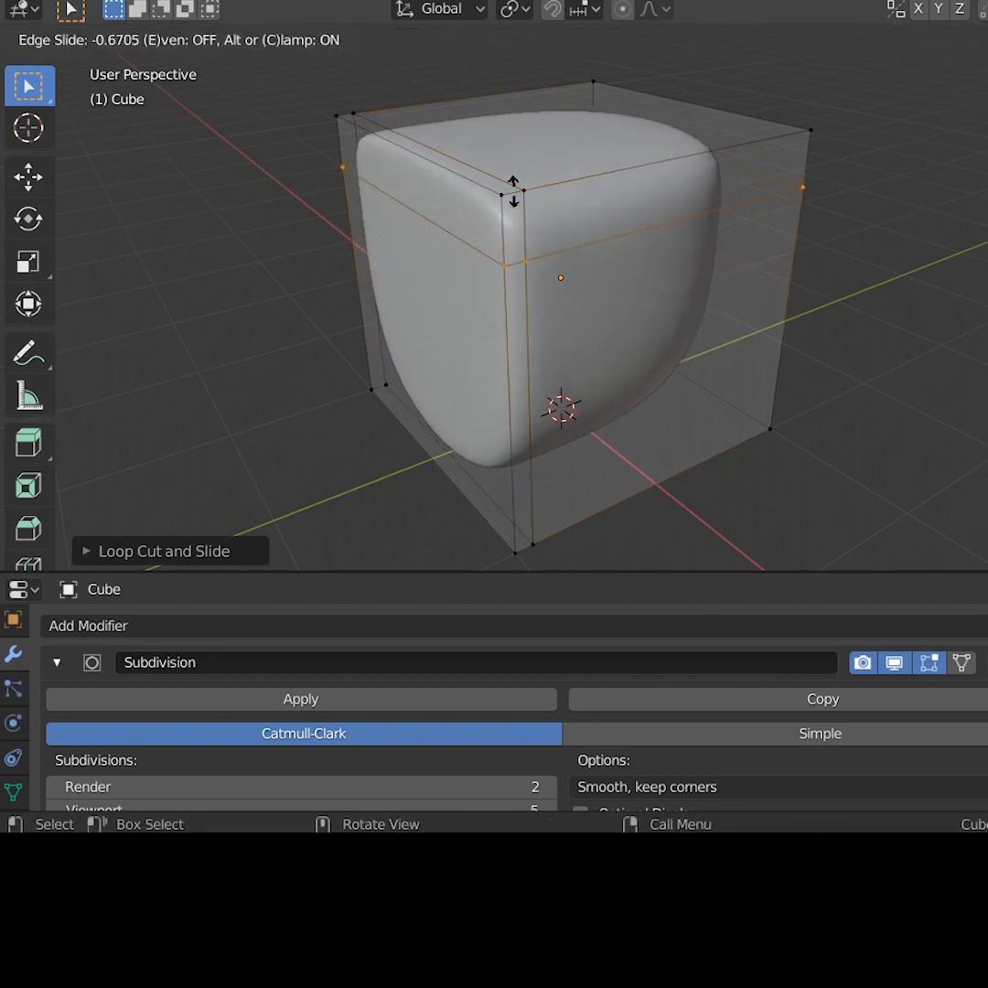
pyautogui.click(499, 159)
# Add further support loop cuts near the remaining cube edges and return to Object Mode
pyautogui.hotkey('ctrl', 'r')
pyautogui.click(440, 172)
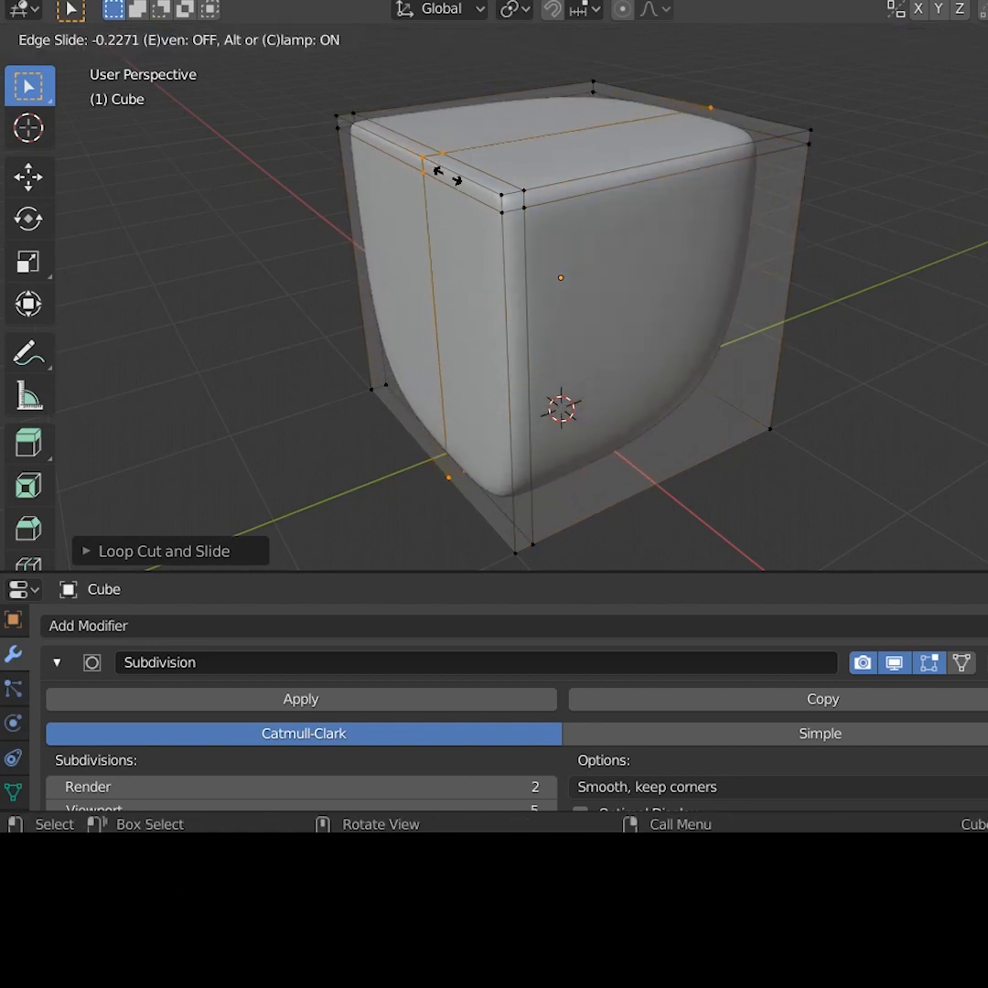
pyautogui.click(607, 267)
pyautogui.press('Tab')
pyautogui.click(548, 181)
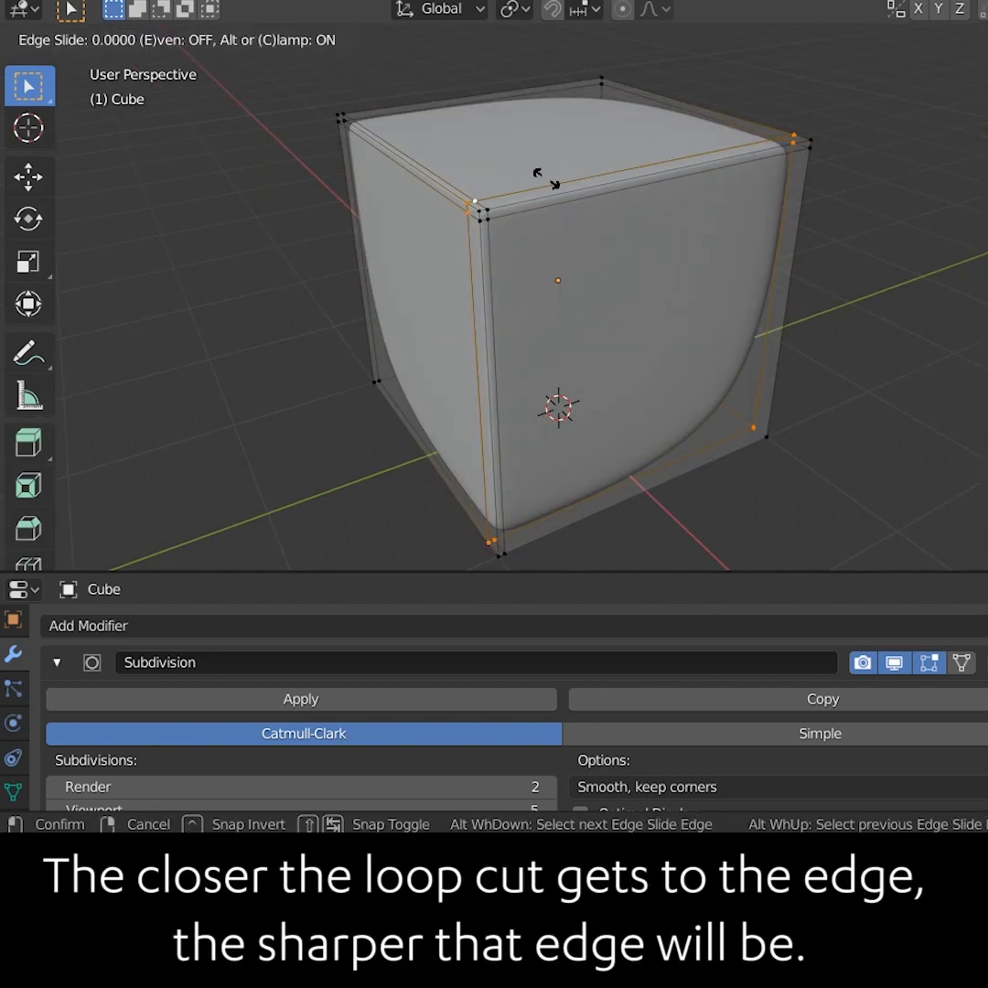
pyautogui.click(569, 208)
pyautogui.press('Tab')
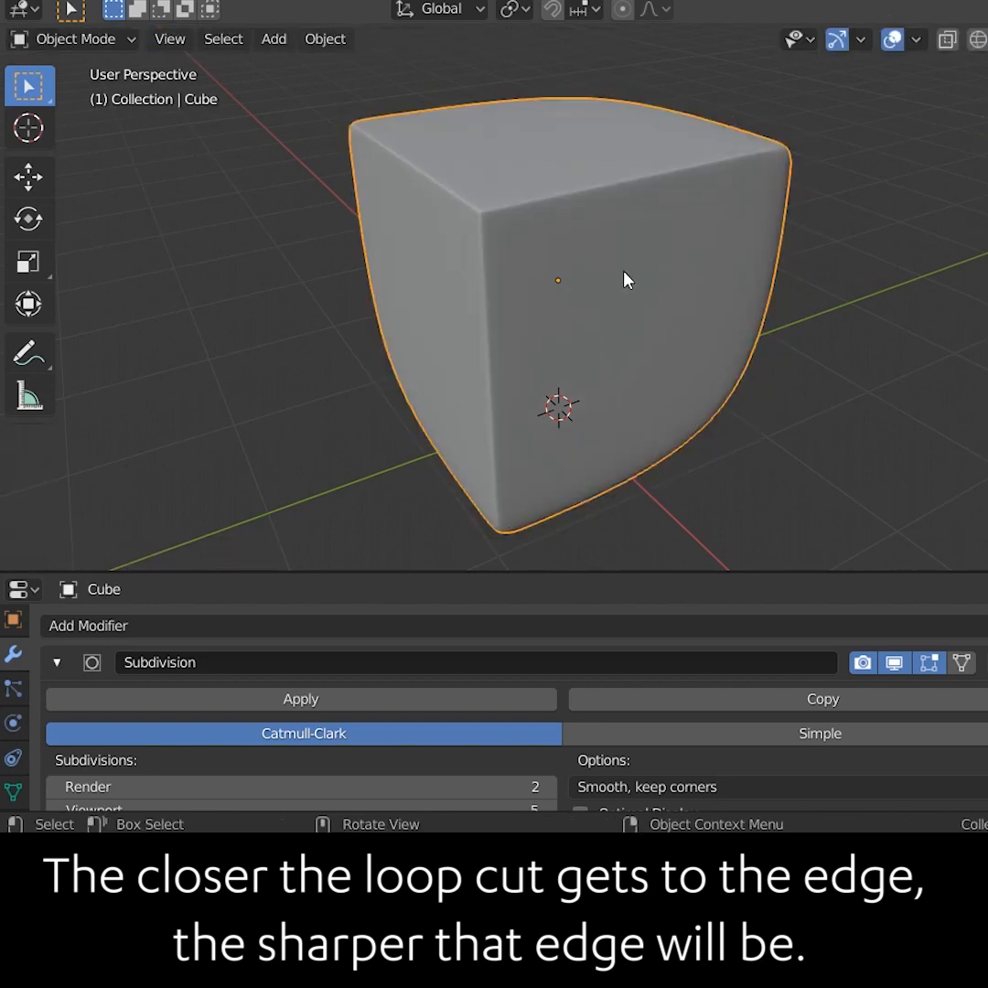
# Reselect one support loop in Edit Mode and edge-slide it to a new position
pyautogui.press('Tab')
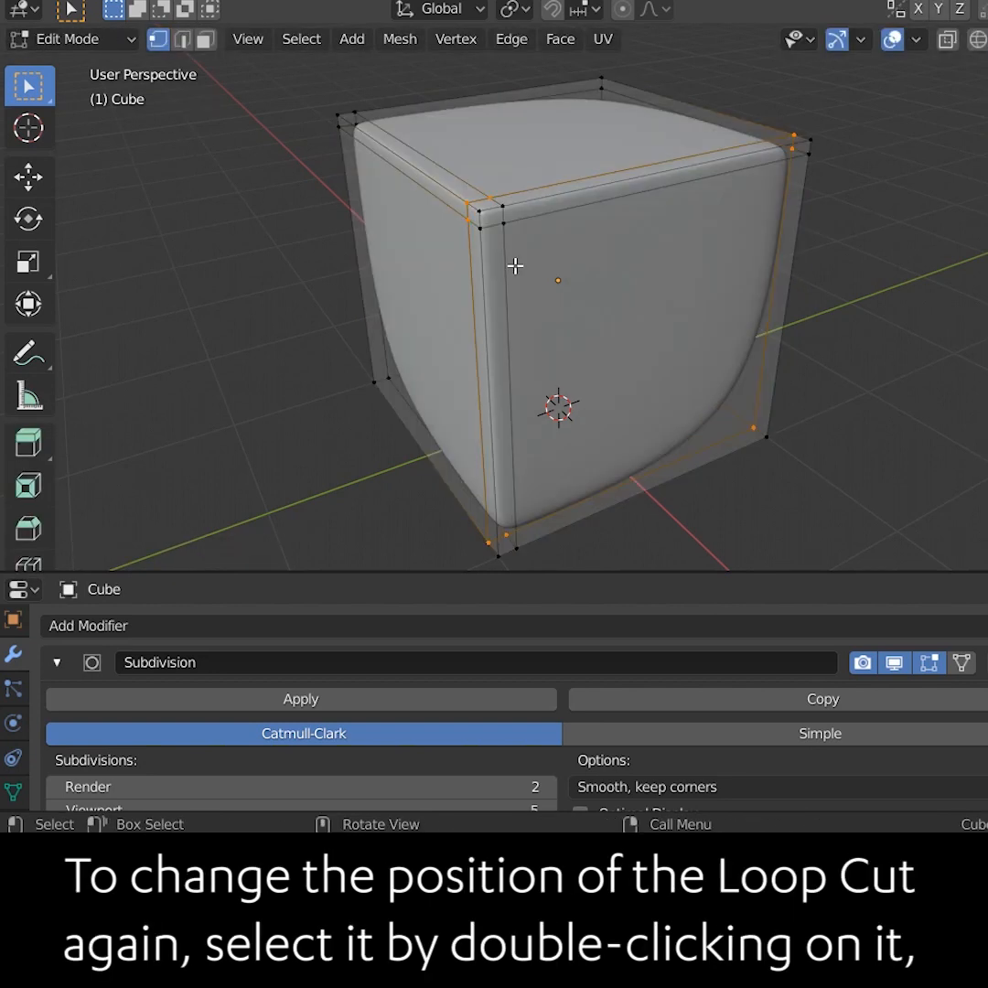
pyautogui.press('g')
pyautogui.press('g')
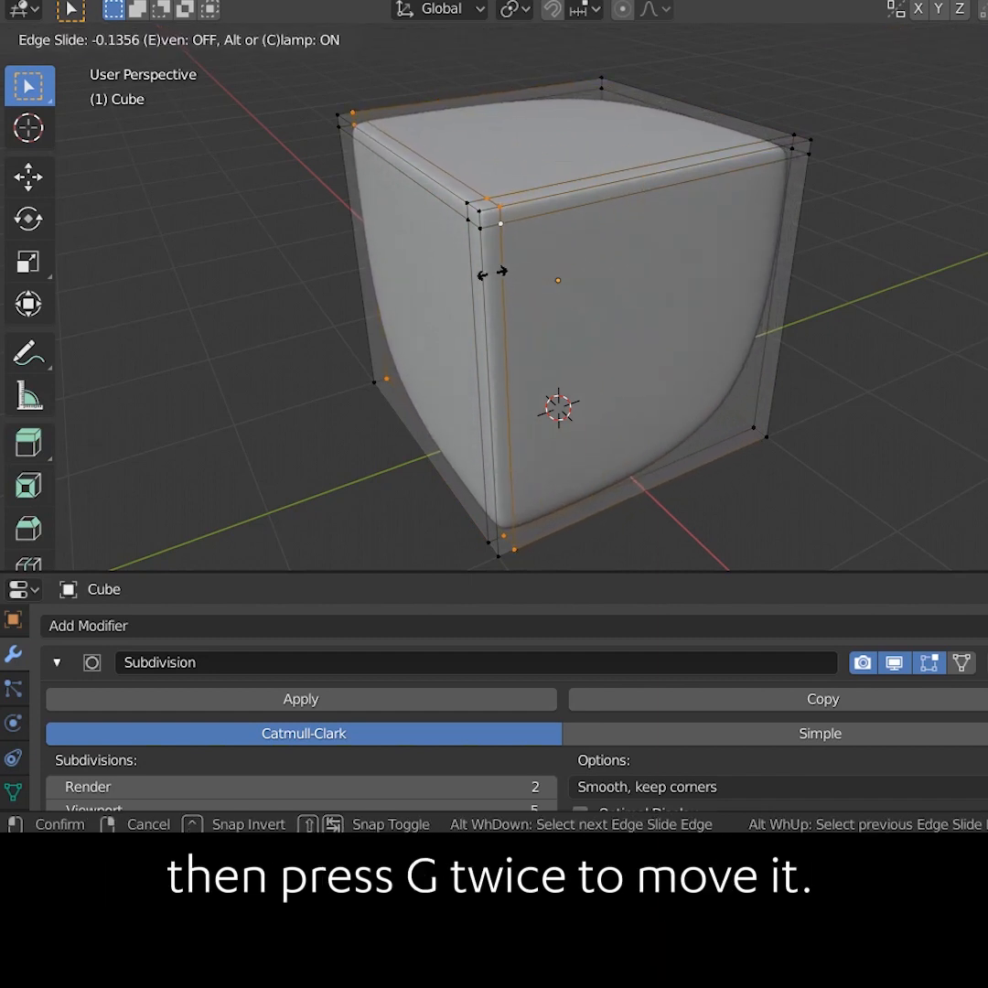
pyautogui.click(411, 289)
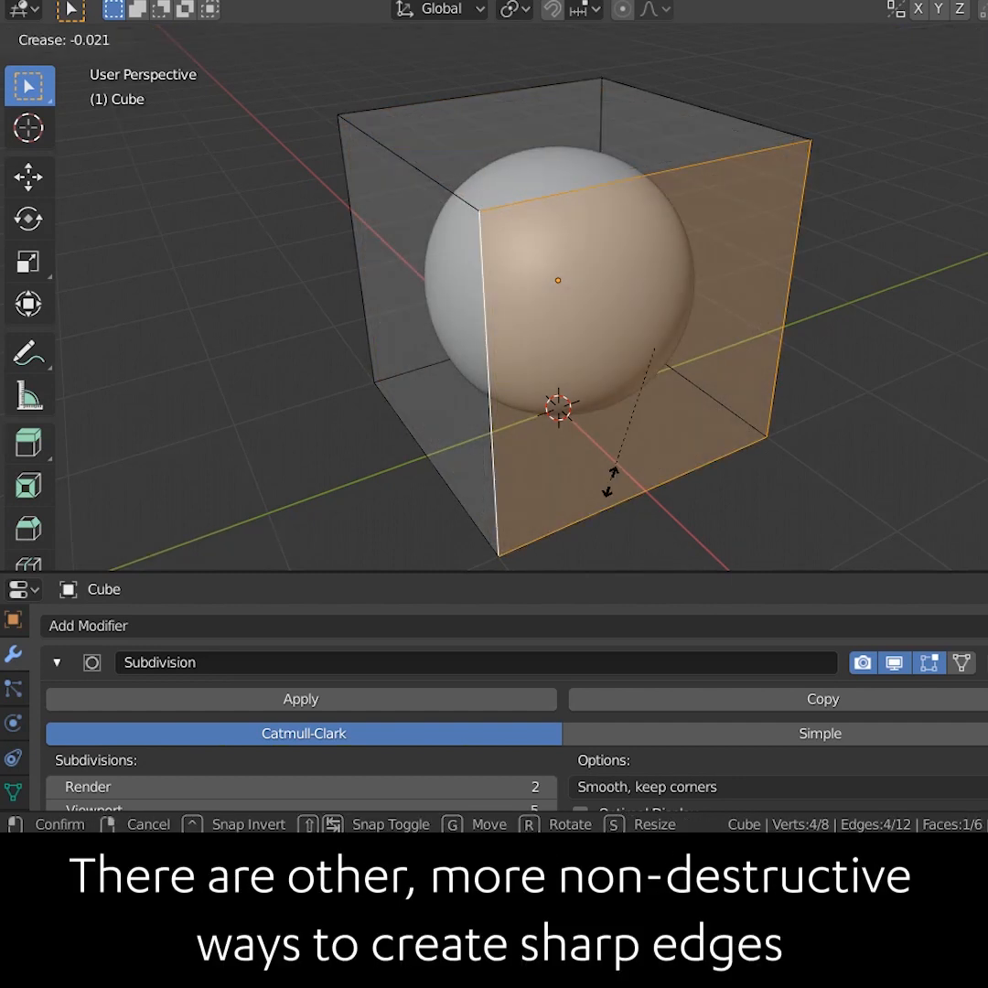
# Apply an edge crease to the selected face's edges and deselect everything
pyautogui.click(624, 37)
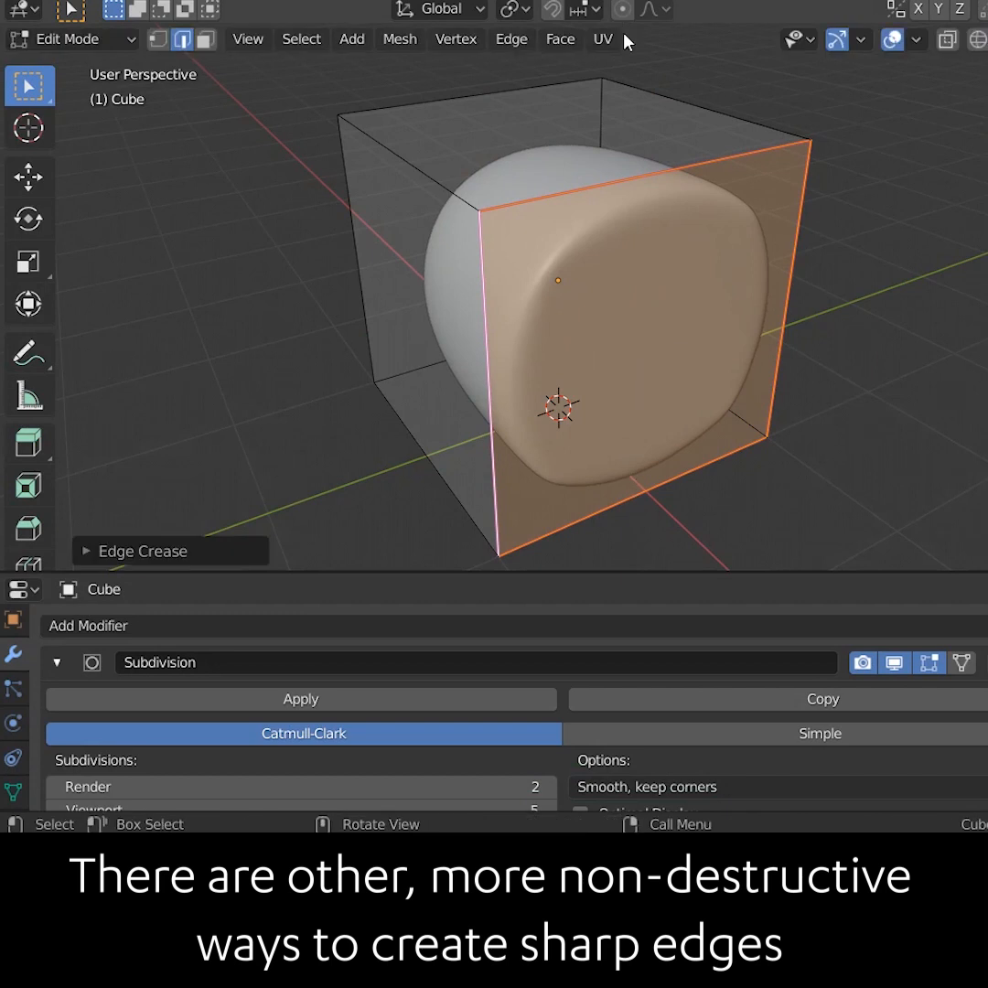
pyautogui.hotkey('alt', 'a')
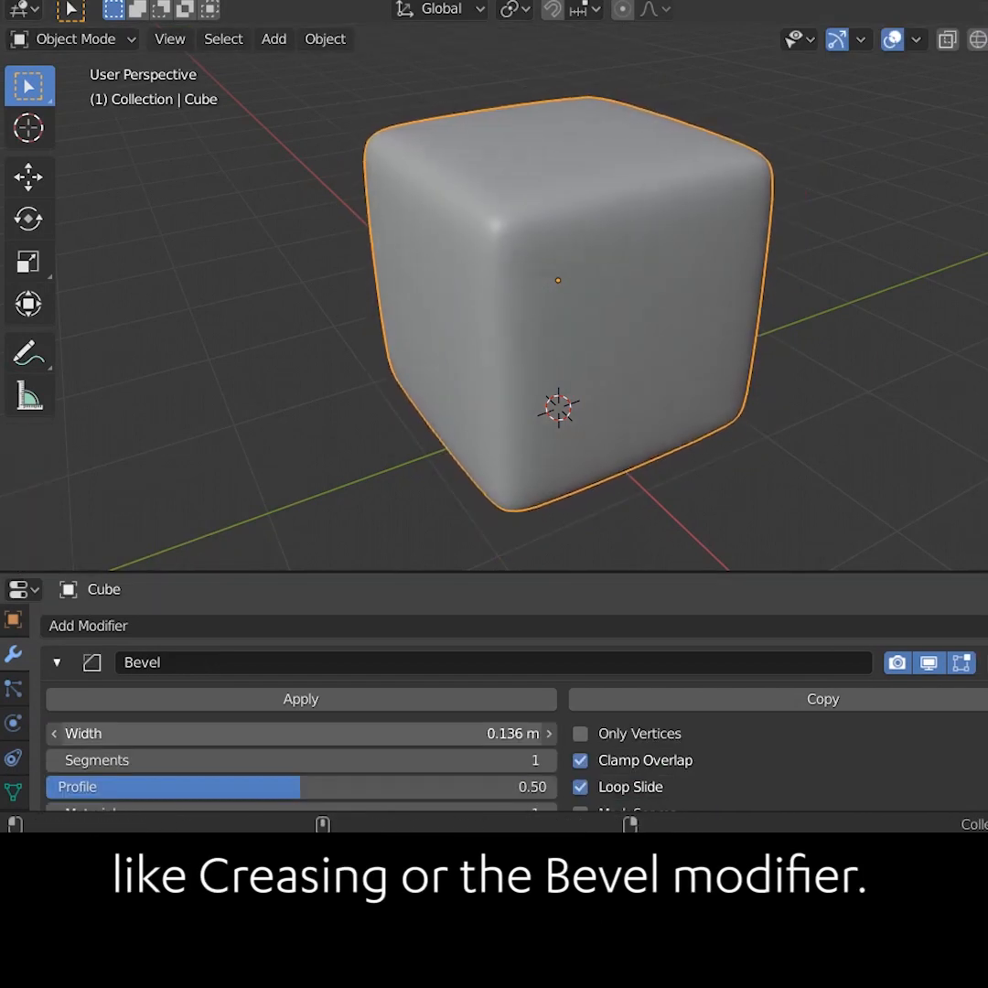
# Adjust the Bevel modifier's width on the cube
pyautogui.moveTo(366, 733); pyautogui.dragTo(251, 732)
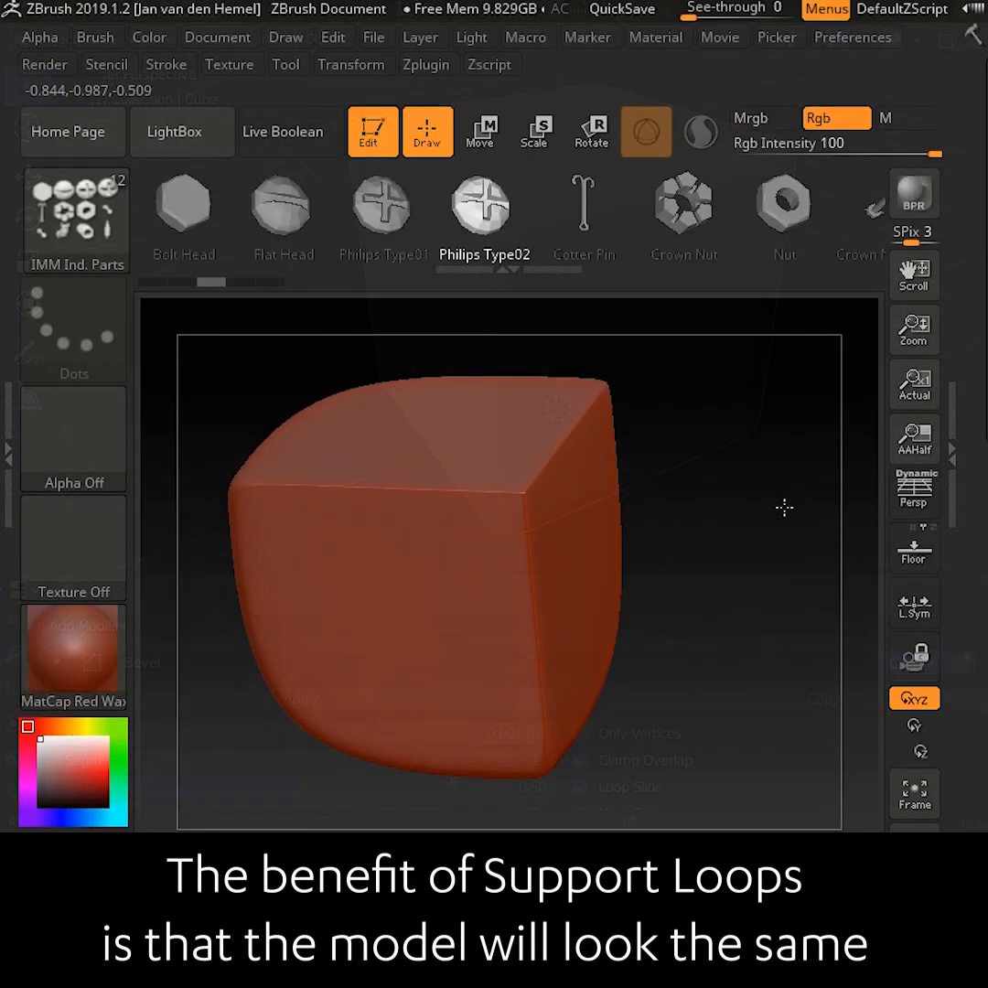
pyautogui.moveTo(783, 508); pyautogui.dragTo(700, 520)
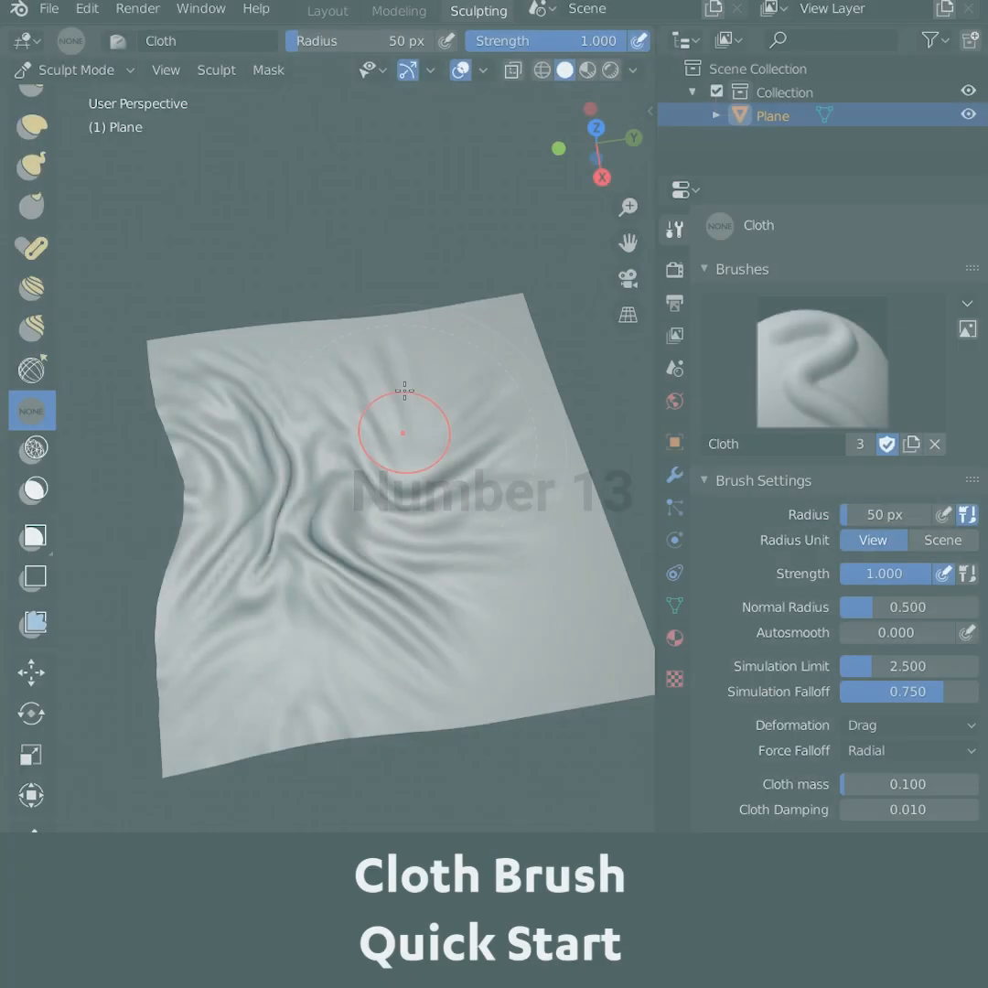
pyautogui.moveTo(403, 403)
pyautogui.mouseDown()
pyautogui.moveTo(441, 403)
pyautogui.moveTo(425, 436)
pyautogui.mouseUp()
pyautogui.moveTo(440, 308)
pyautogui.mouseDown()
pyautogui.moveTo(525, 558)
pyautogui.moveTo(525, 600)
pyautogui.moveTo(577, 622)
pyautogui.moveTo(545, 581)
pyautogui.mouseUp()
pyautogui.moveTo(597, 692); pyautogui.dragTo(619, 642)
pyautogui.moveTo(366, 640); pyautogui.dragTo(489, 675, button='middle')
pyautogui.moveTo(489, 675)
pyautogui.mouseDown()
pyautogui.moveTo(428, 688)
pyautogui.moveTo(390, 642)
pyautogui.moveTo(394, 721)
pyautogui.mouseUp()
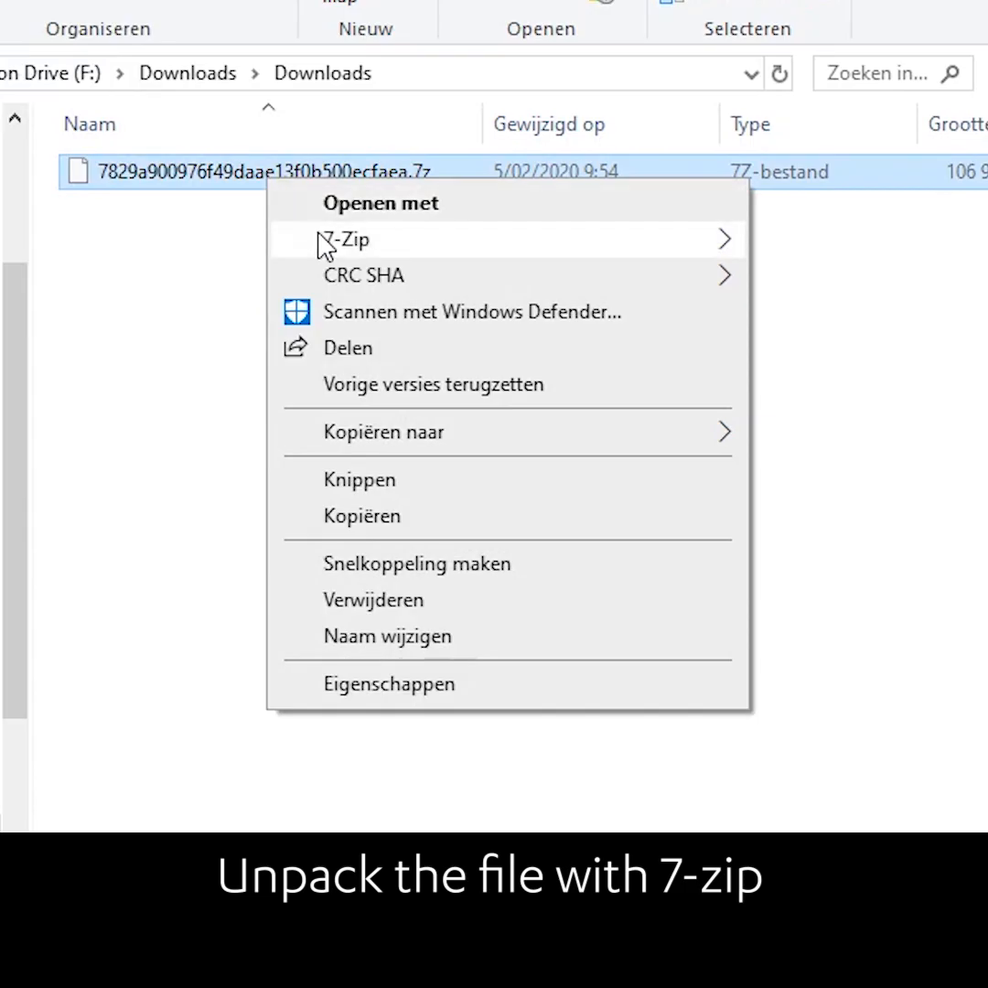
# Download the Win64 D6715 Sculpt: Cloth brush experimental build
pyautogui.moveTo(324, 240)
pyautogui.click(137, 293)
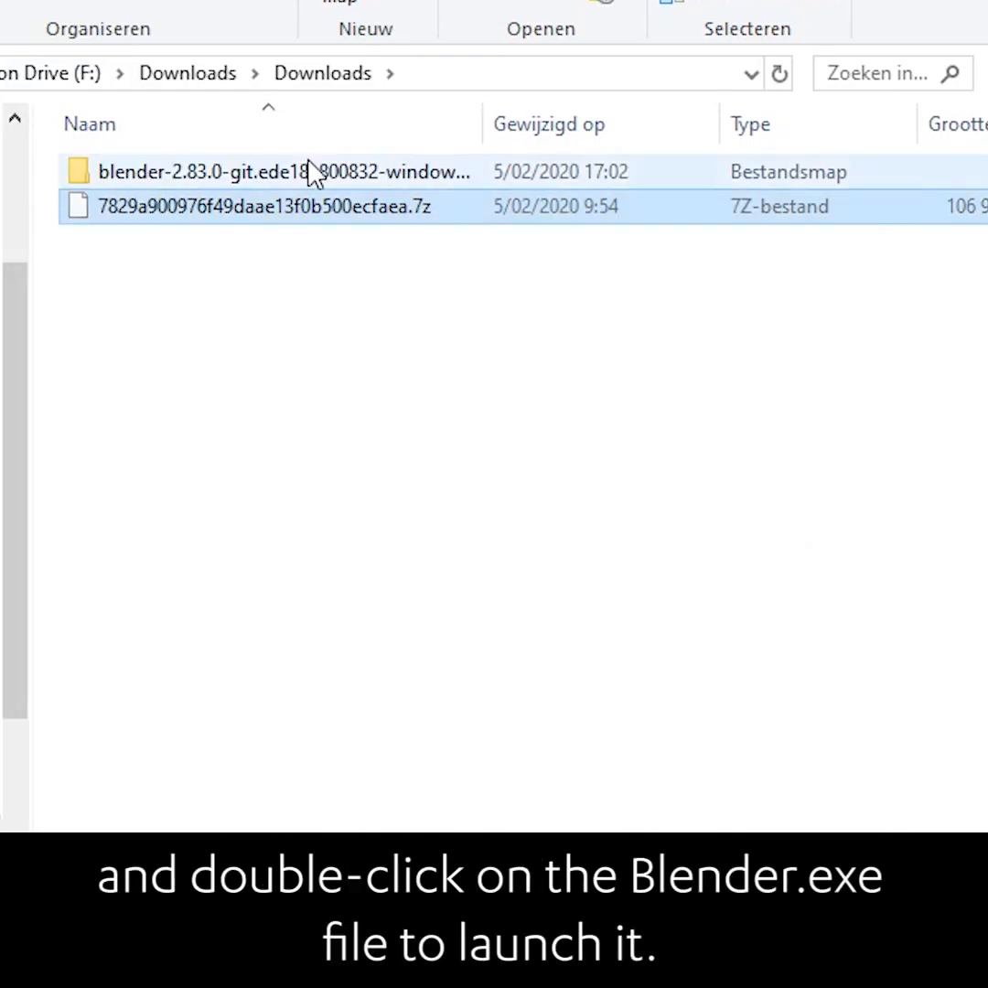
# Open the extracted blender-2.83.0 folder and launch blender.exe
pyautogui.doubleClick(265, 171)
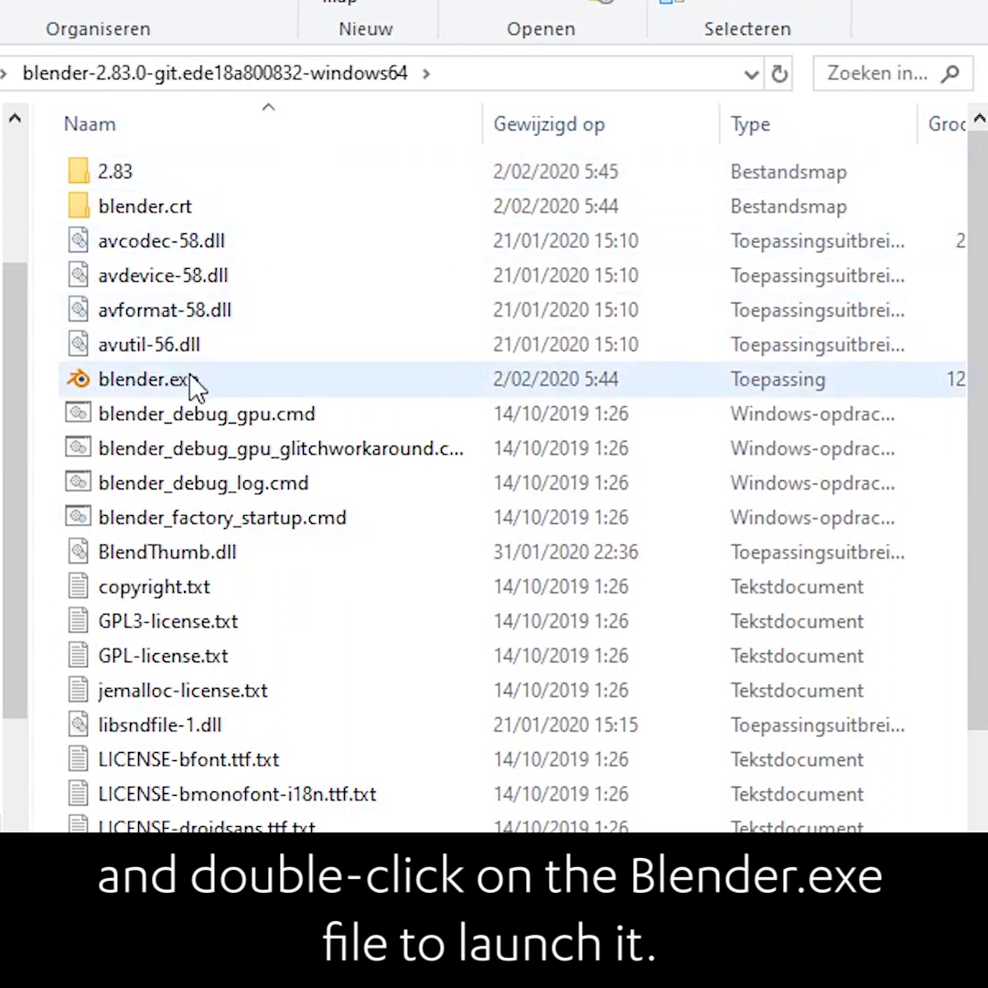
pyautogui.doubleClick(194, 383)
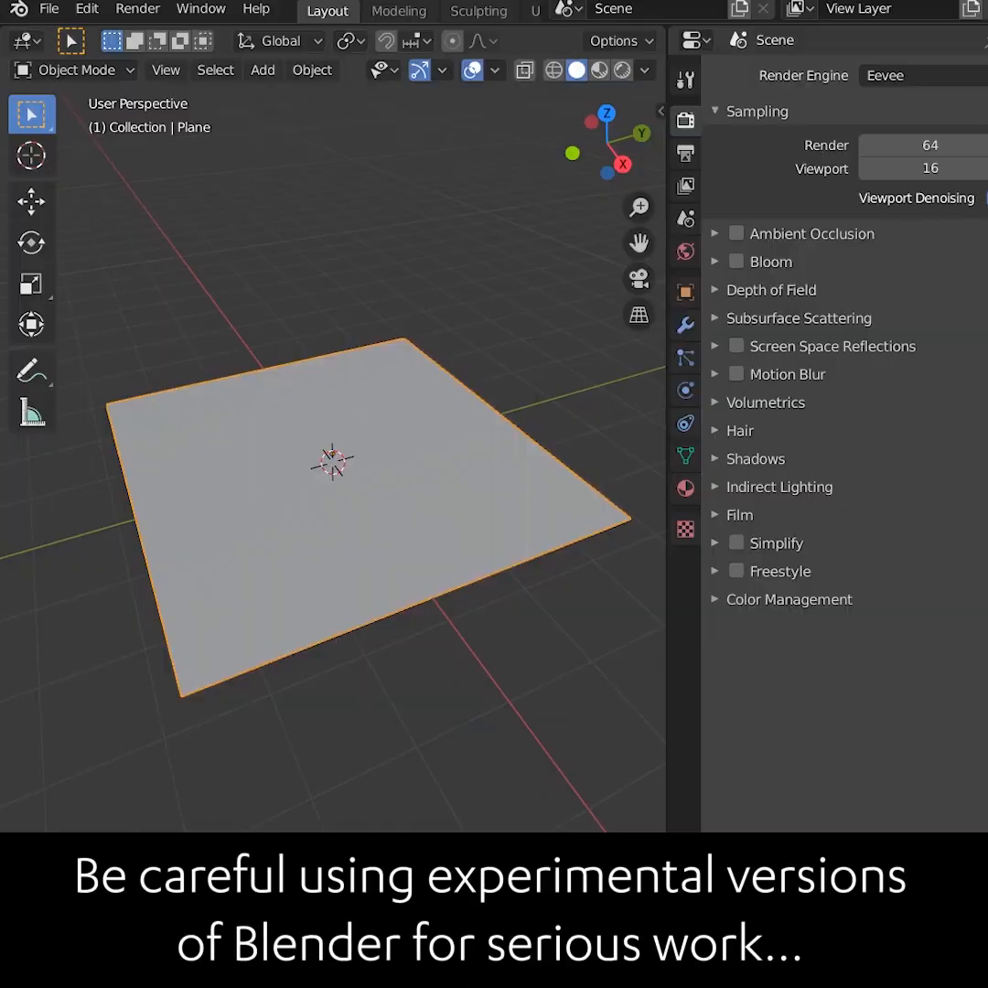
# Subdivide the plane in Edit Mode and repeat the subdivision three more times
pyautogui.rightClick(364, 469)
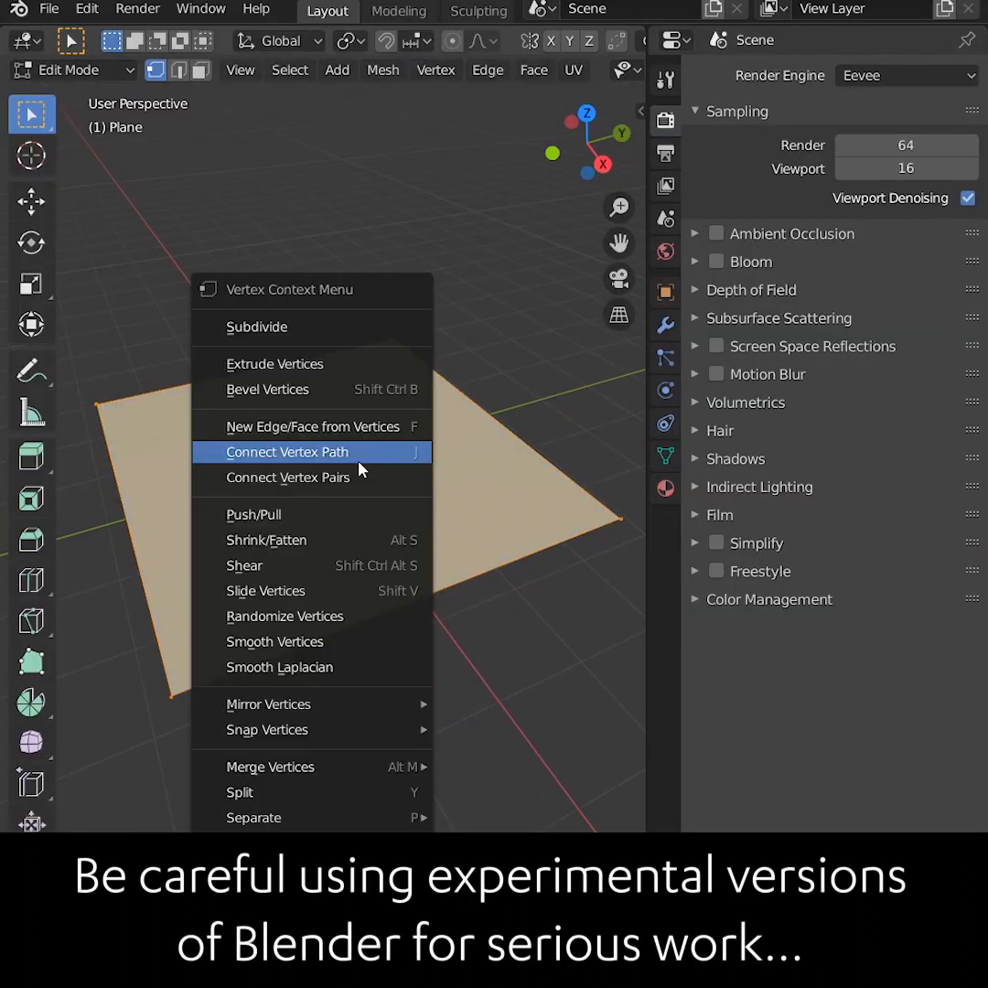
pyautogui.click(348, 335)
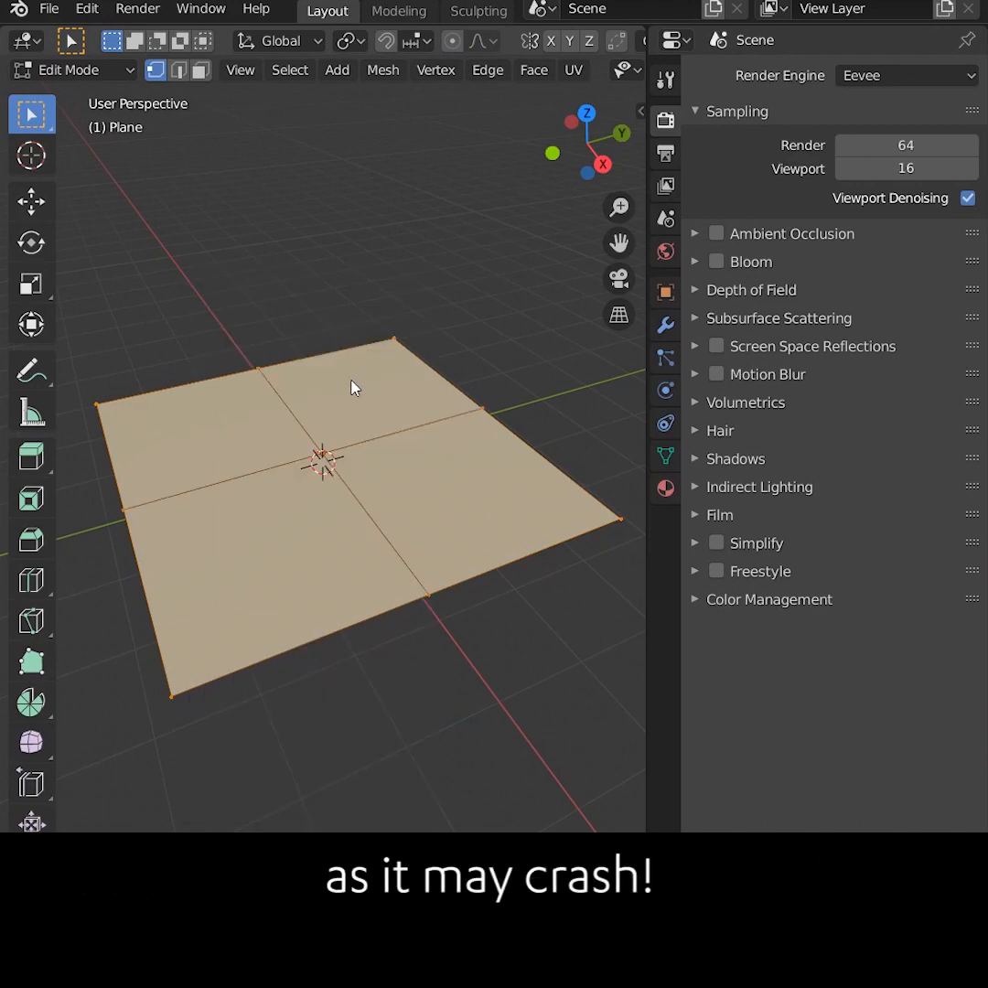
pyautogui.hotkey('shift', 'r')
pyautogui.hotkey('shift', 'r')
pyautogui.hotkey('shift', 'r')
pyautogui.hotkey('shift', 'r')
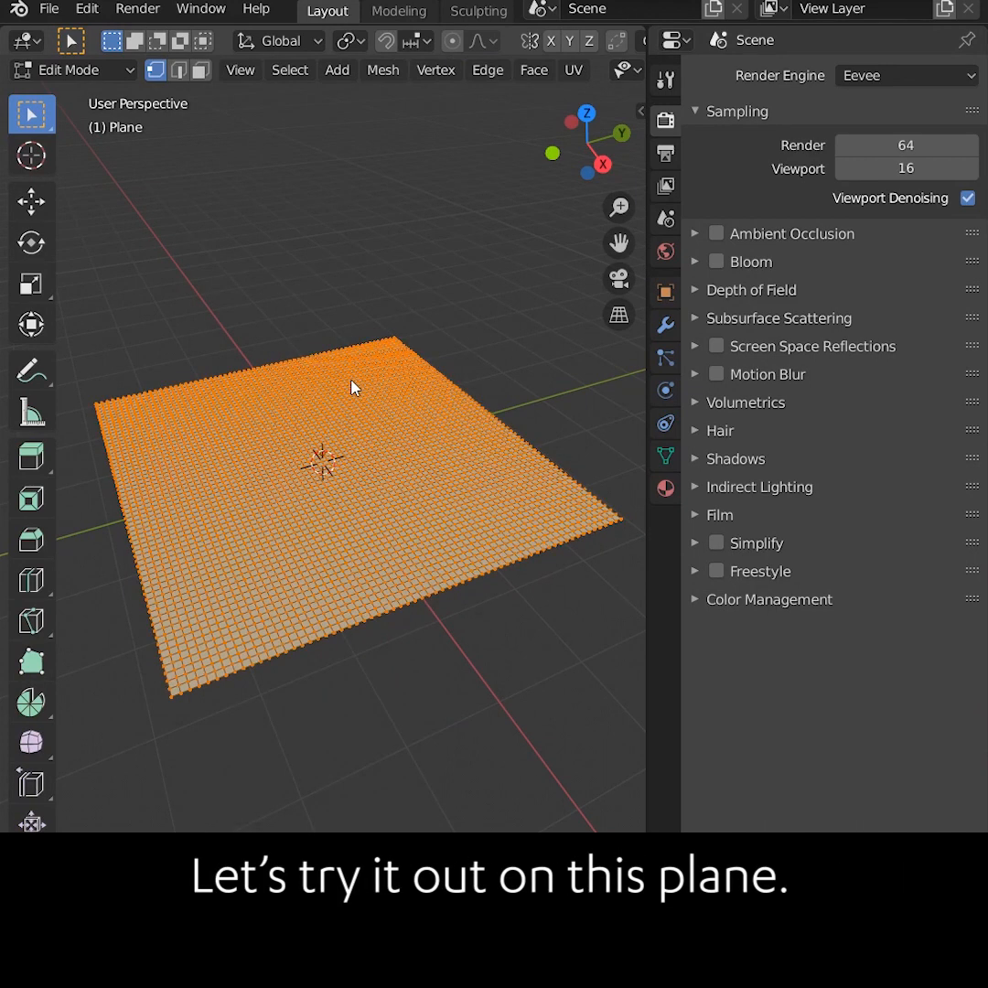
# Return to Object Mode and apply Shade Smooth to the plane
pyautogui.press('Tab')
pyautogui.rightClick(355, 388)
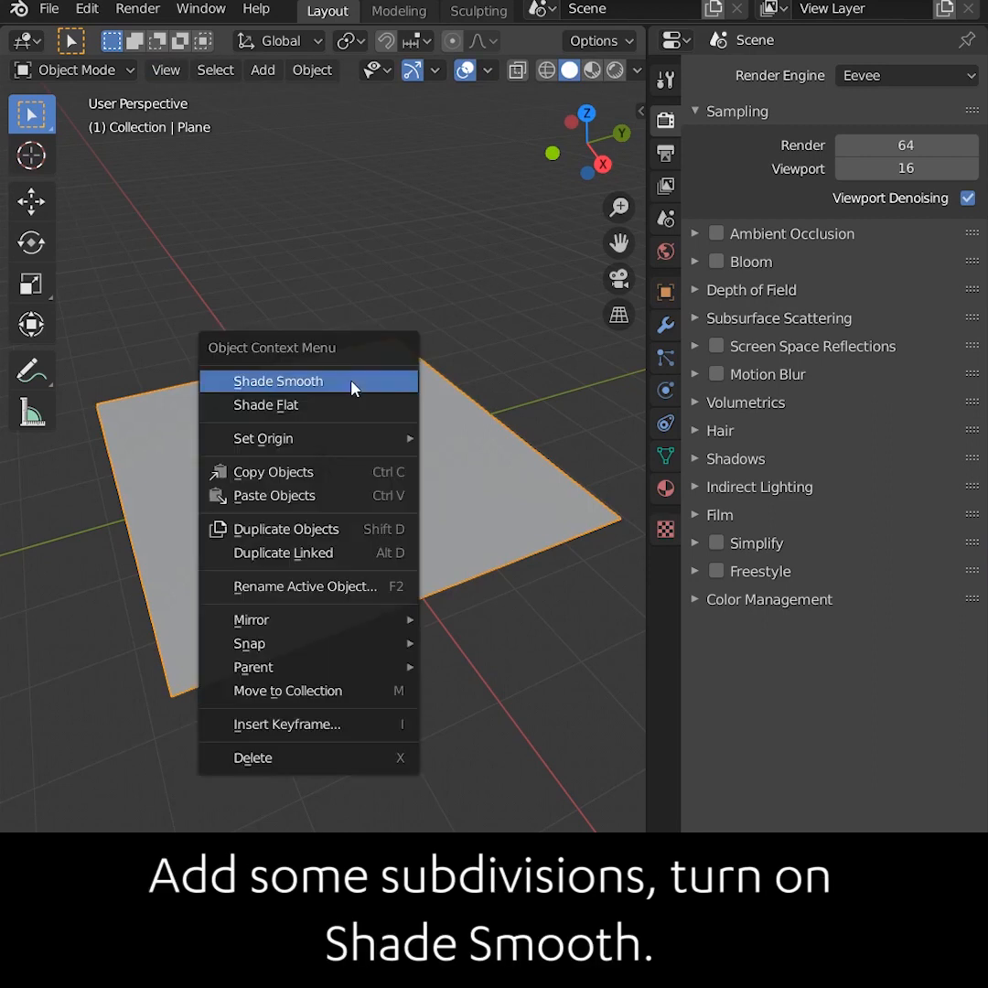
pyautogui.click(355, 388)
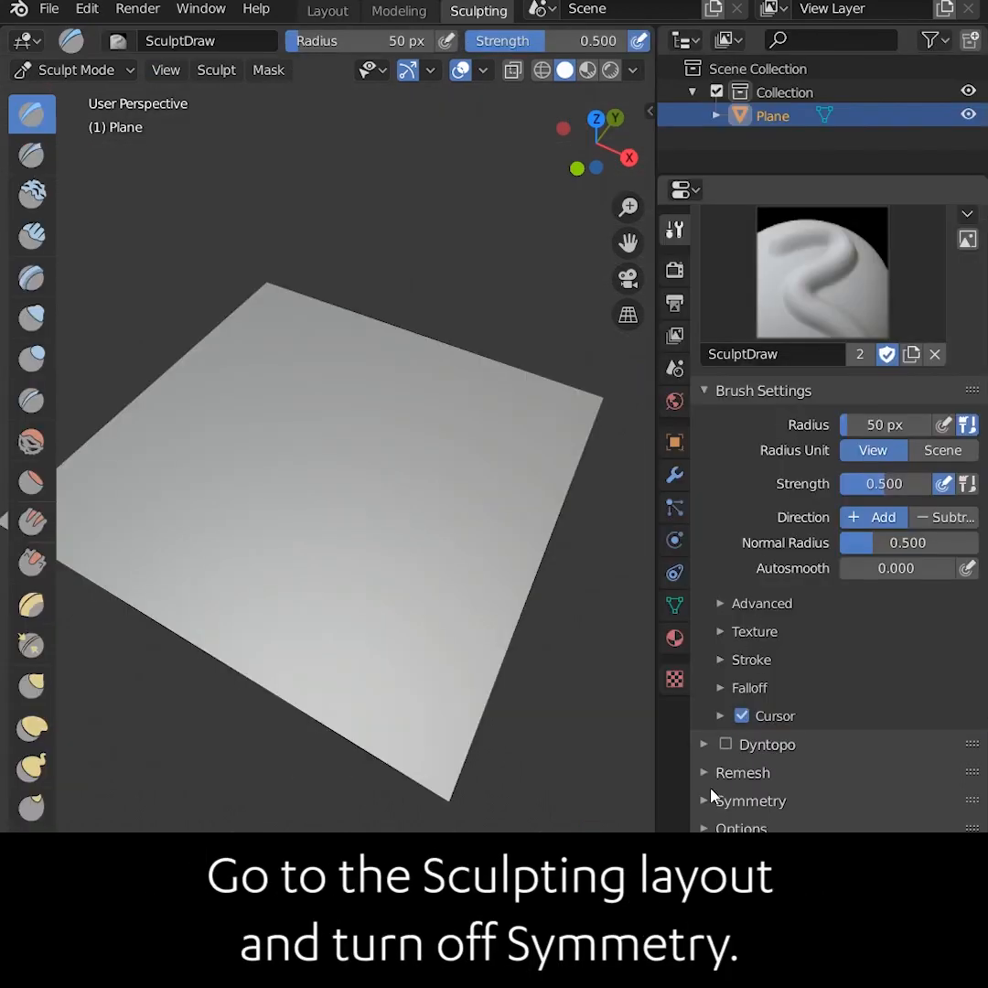
# Expand the Symmetry settings in the Sculpting layout and select the Cloth brush
pyautogui.click(715, 799)
pyautogui.scroll(-5, 823, 704)
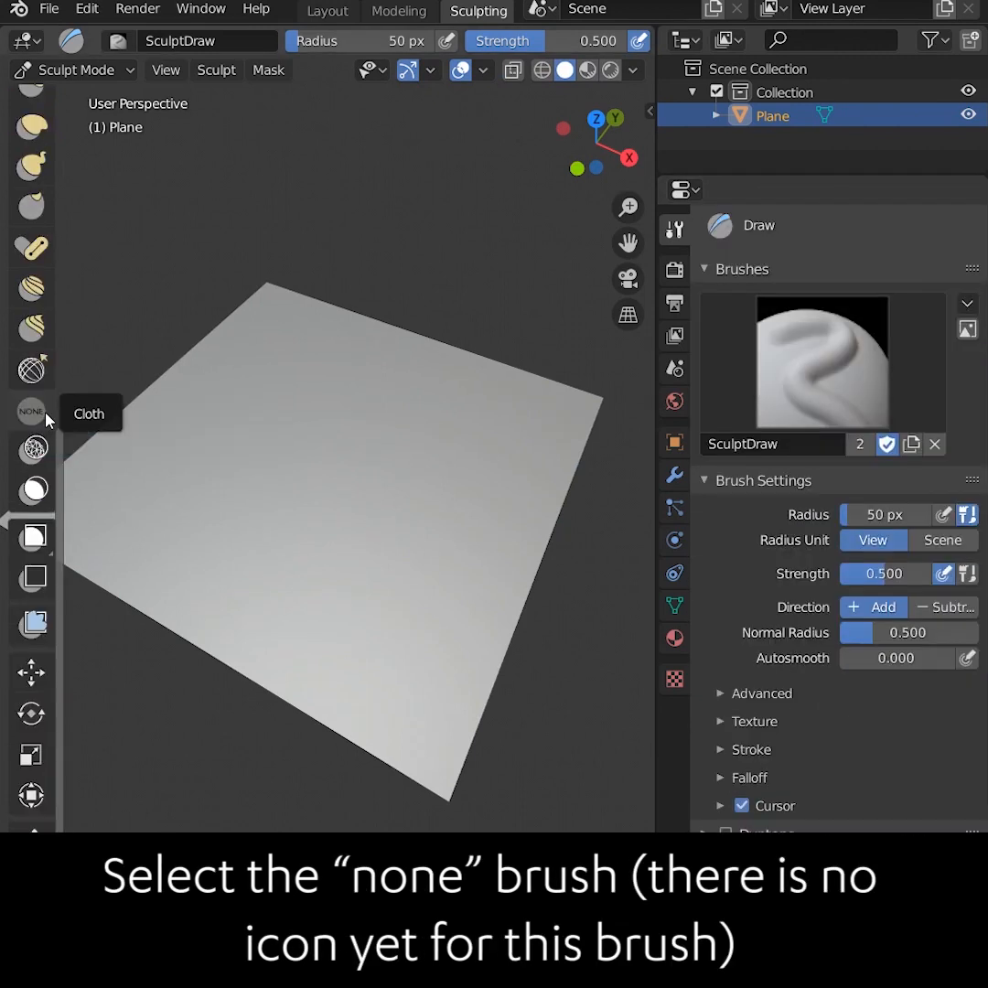
pyautogui.click(45, 417)
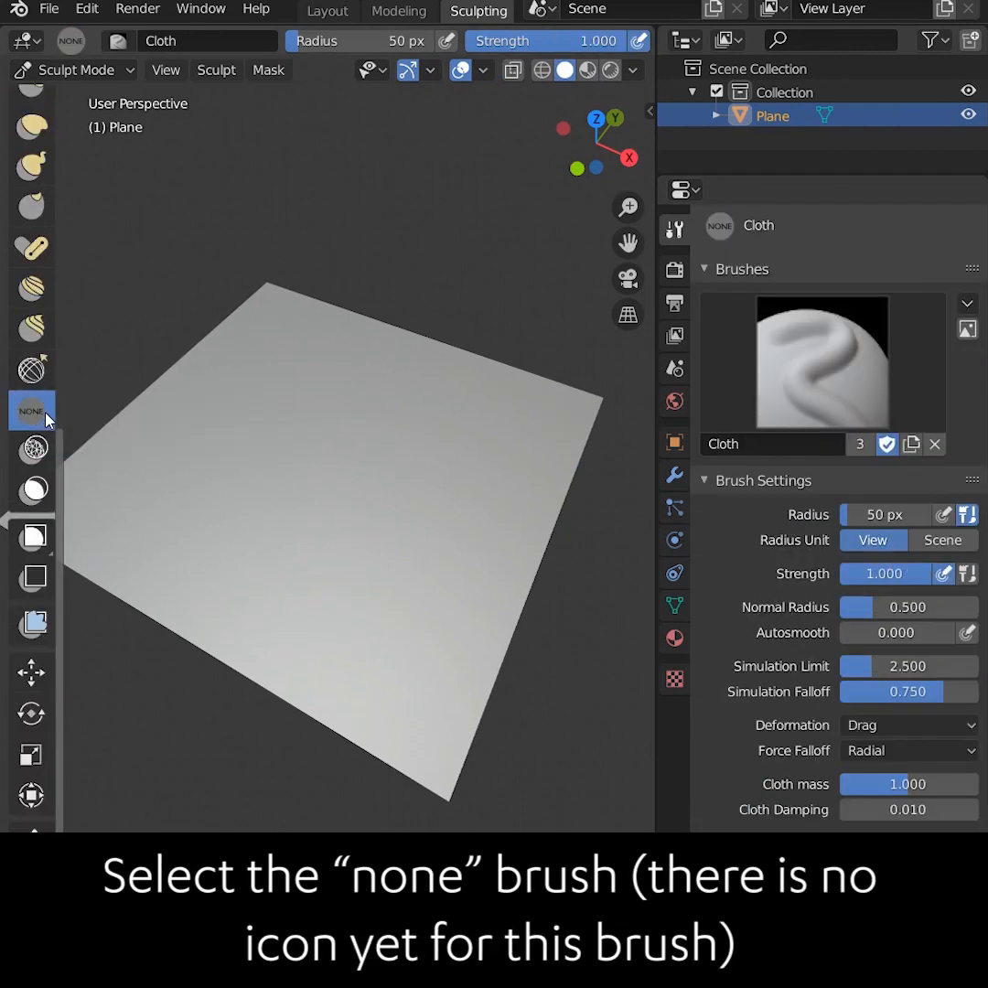
# Set the Cloth brush's Cloth mass to 0.1
pyautogui.click(908, 786)
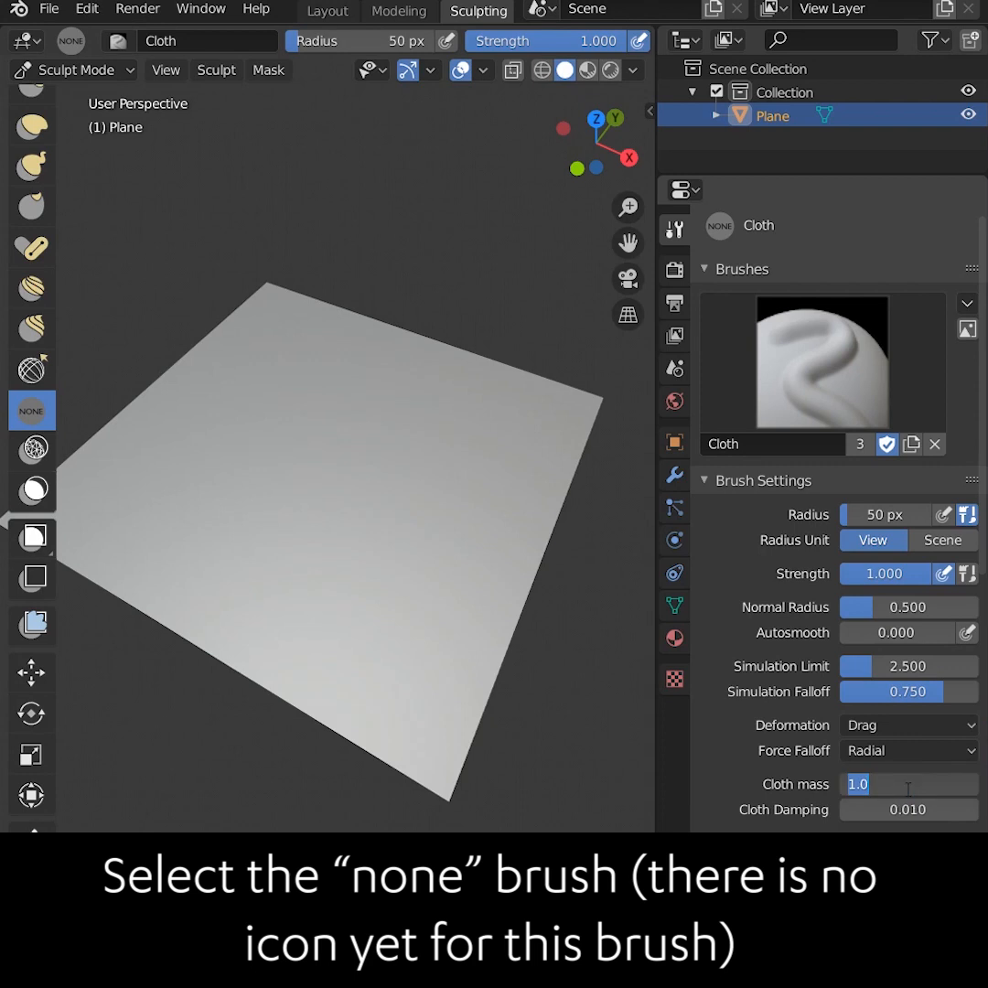
pyautogui.write('0.100')
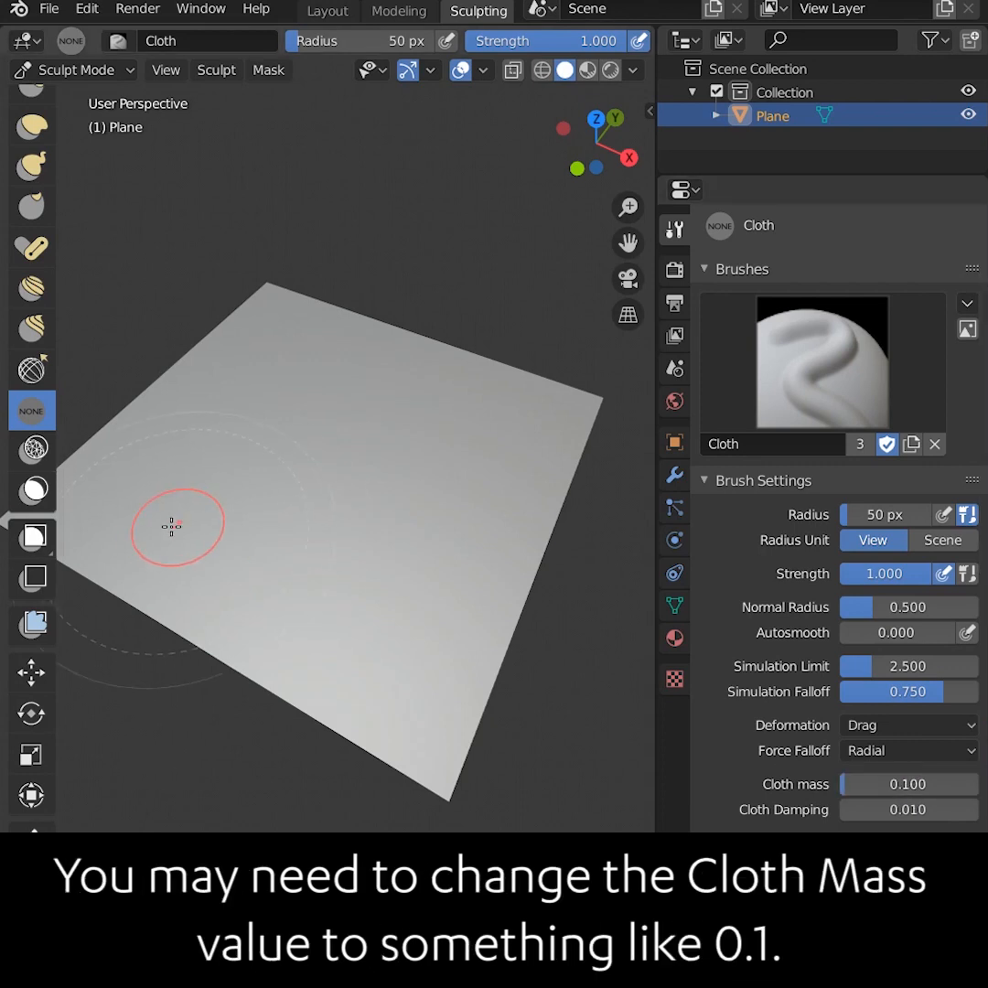
# Drag the Cloth brush across the subdivided plane to pull it into cloth folds
pyautogui.moveTo(196, 579)
pyautogui.mouseDown()
pyautogui.moveTo(253, 529)
pyautogui.moveTo(188, 591)
pyautogui.moveTo(258, 520)
pyautogui.moveTo(198, 593)
pyautogui.moveTo(107, 523)
pyautogui.mouseUp()
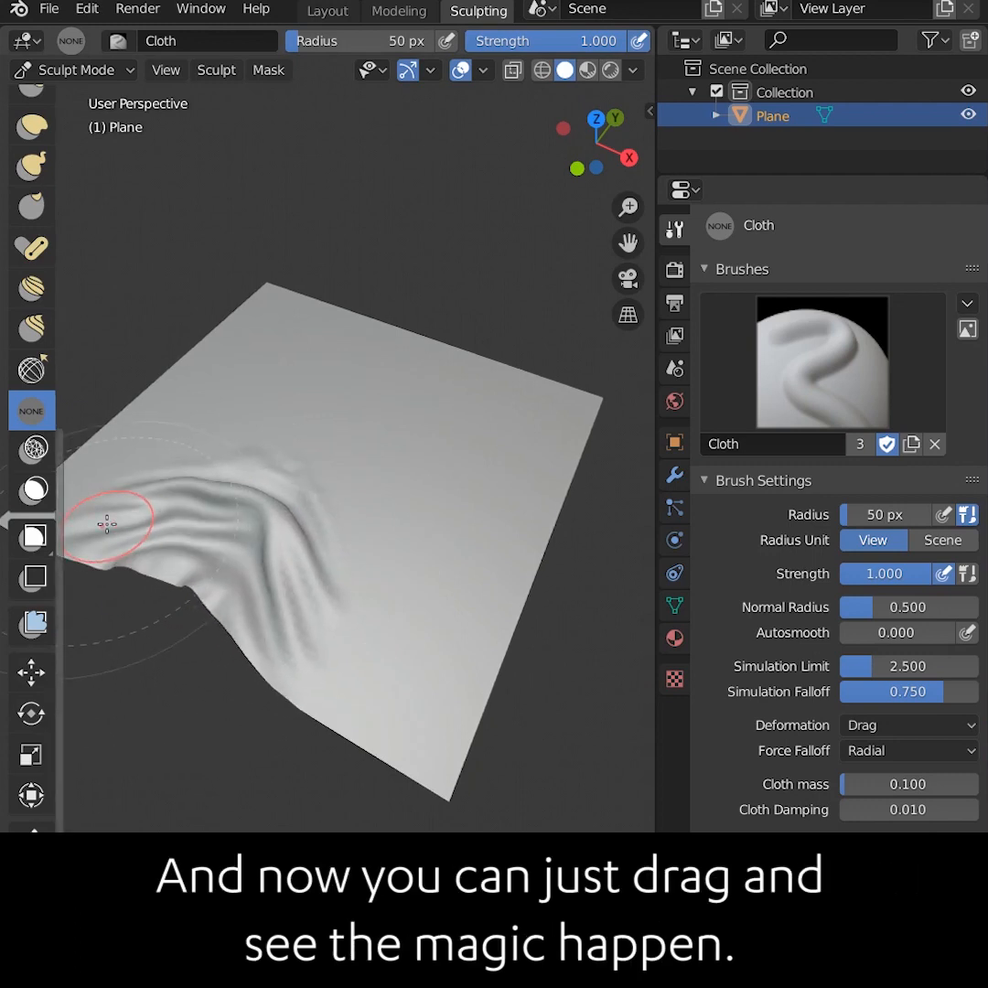
pyautogui.moveTo(444, 563)
pyautogui.mouseDown(button='middle')
pyautogui.moveTo(419, 697)
pyautogui.moveTo(368, 642)
pyautogui.moveTo(475, 637)
pyautogui.moveTo(447, 692)
pyautogui.moveTo(313, 709)
pyautogui.mouseUp(button='middle')
pyautogui.moveTo(314, 650)
pyautogui.mouseDown()
pyautogui.moveTo(275, 590)
pyautogui.moveTo(342, 622)
pyautogui.moveTo(379, 530)
pyautogui.moveTo(295, 522)
pyautogui.moveTo(371, 536)
pyautogui.mouseUp()
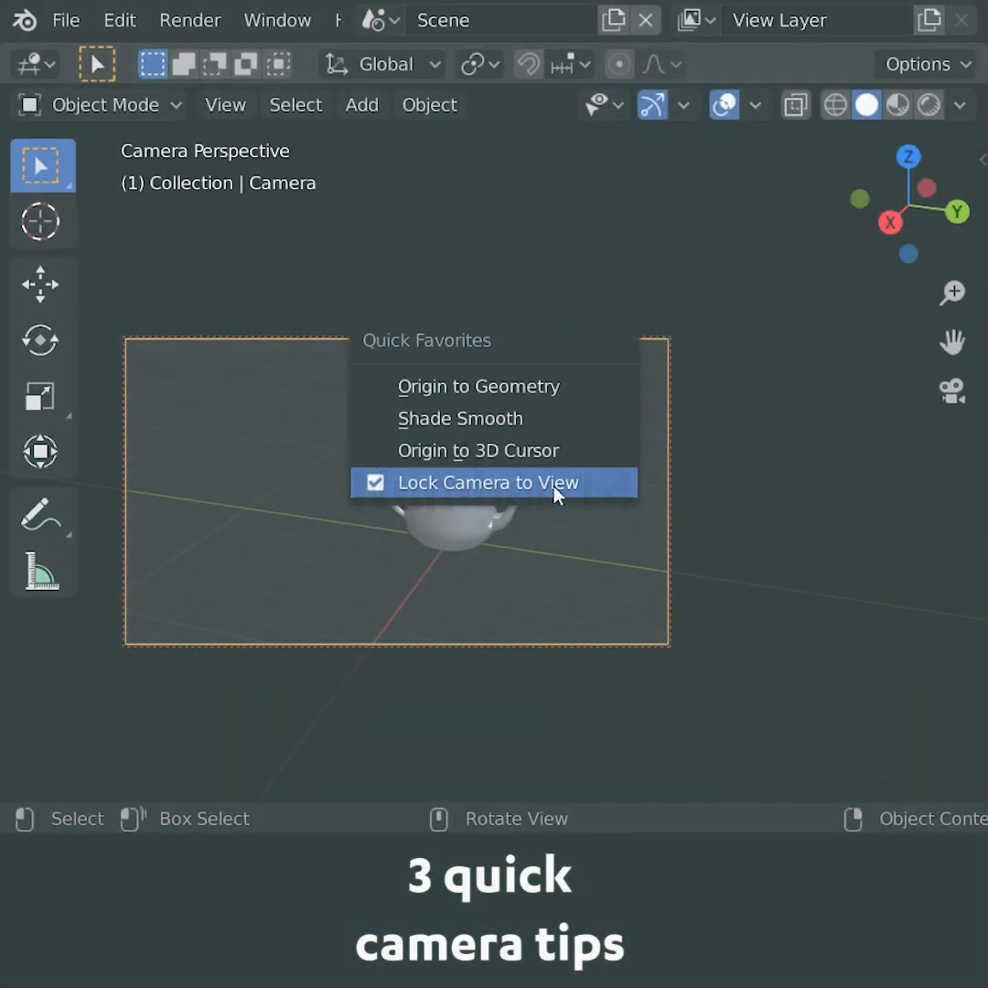
# Orbit the teapot scene and align the active camera to the current viewport view
pyautogui.click(552, 490)
pyautogui.keyDown('ctrl'); pyautogui.moveTo(774, 623); pyautogui.dragTo(696, 471, button='middle'); pyautogui.keyUp('ctrl')
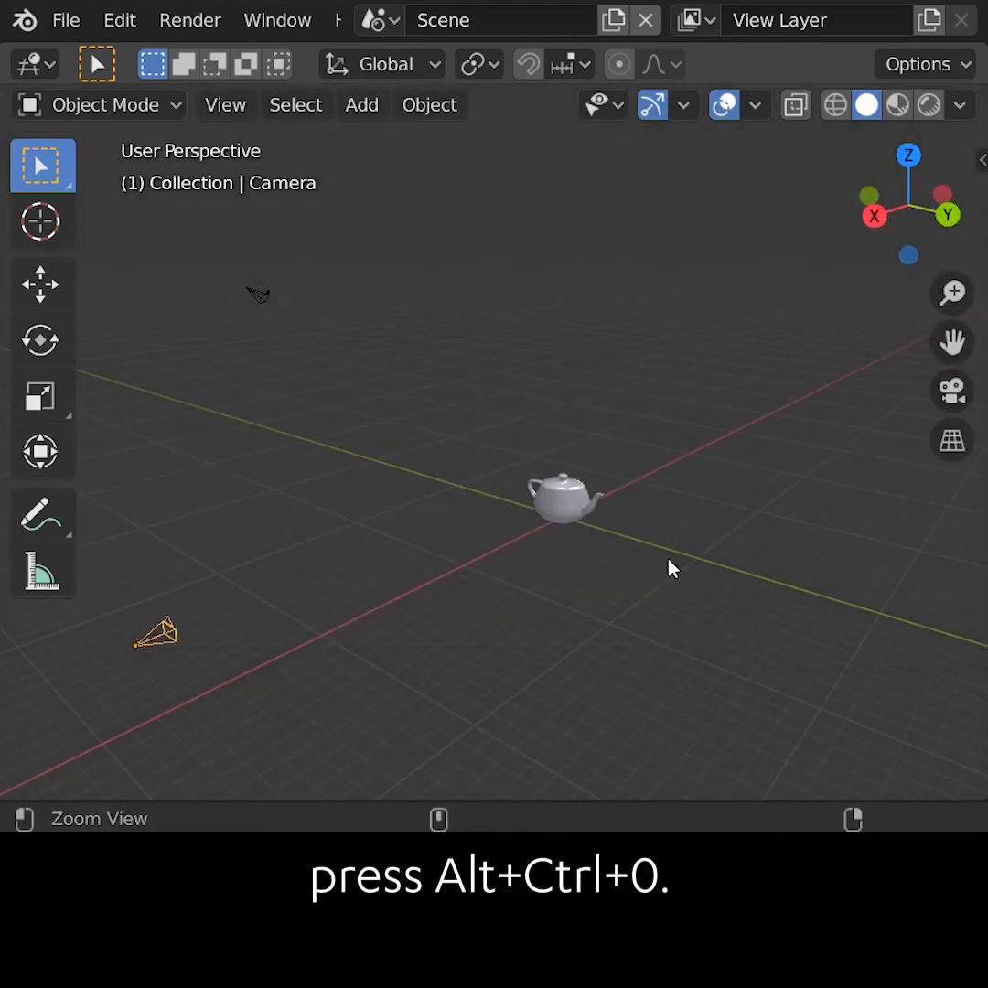
pyautogui.press('ctrl+alt+KP_0')
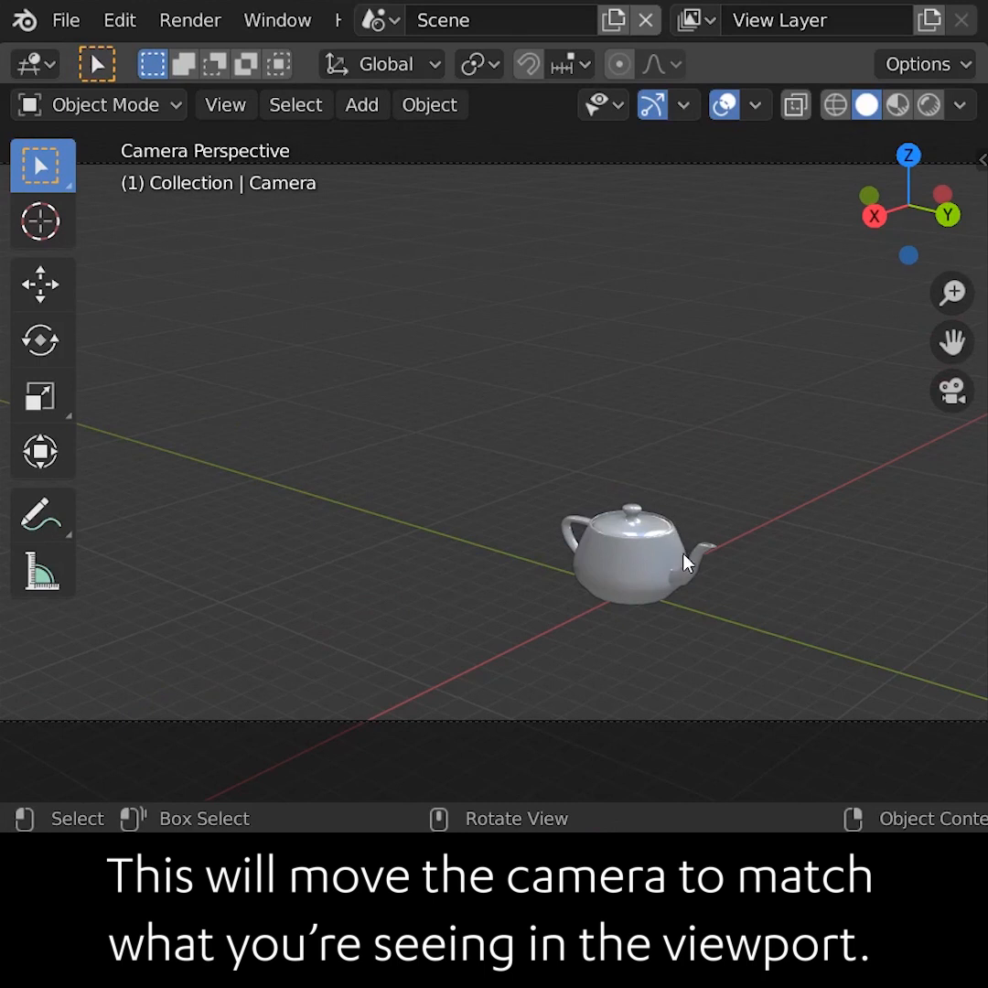
# Zoom out and make the selected camera the active camera, viewing through it
pyautogui.scroll(-3, 686, 563)
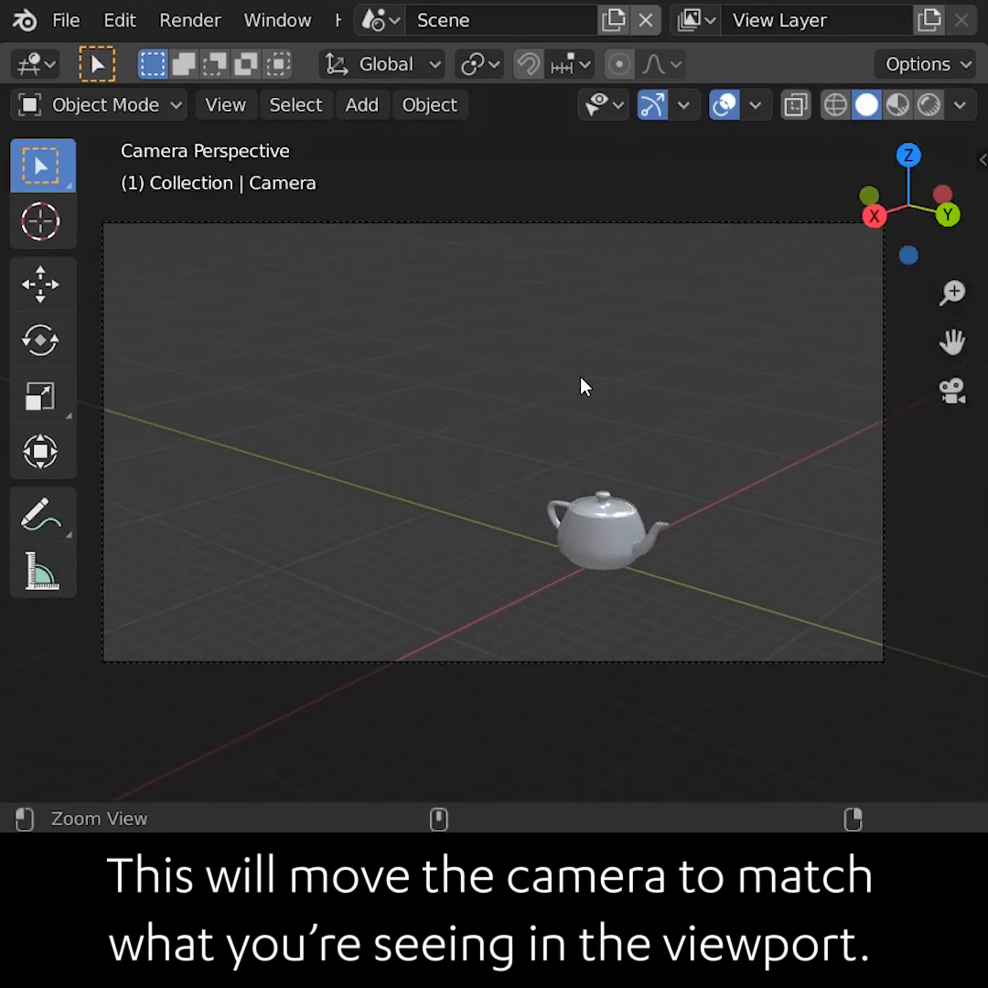
pyautogui.scroll(-3, 585, 387)
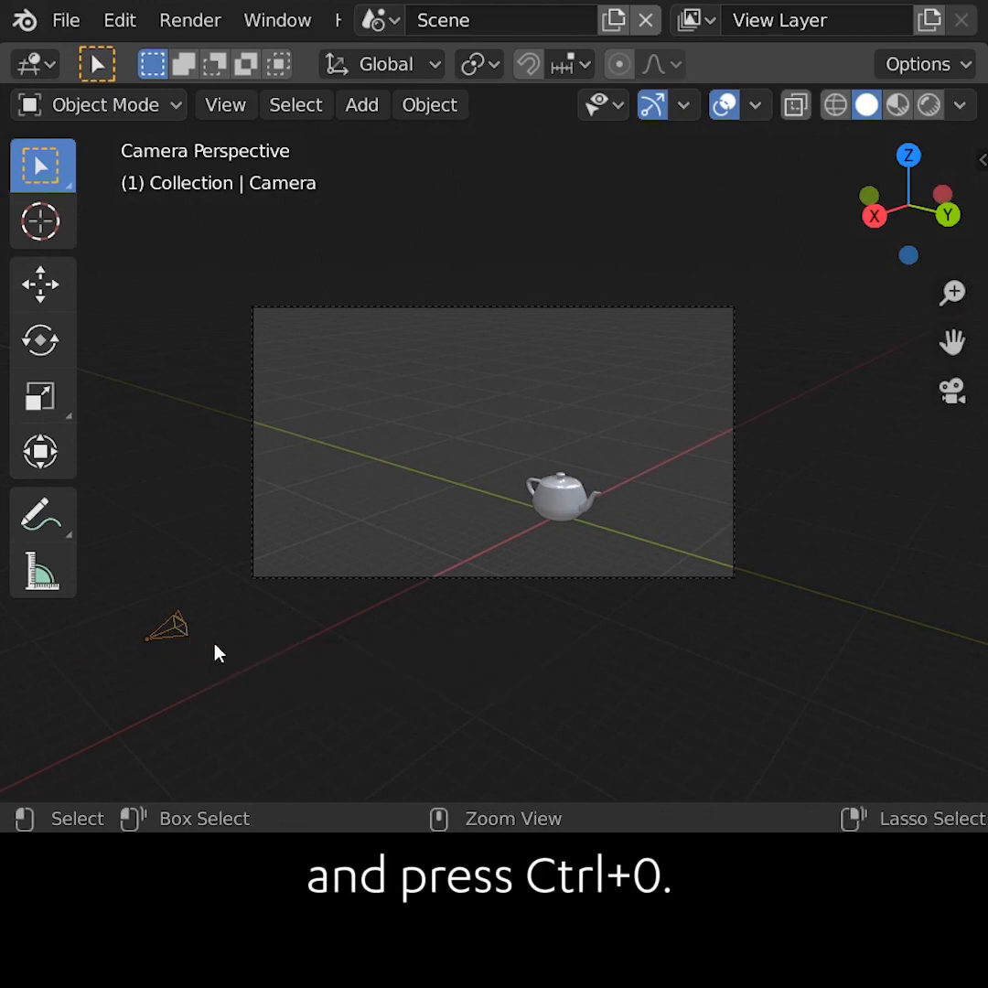
pyautogui.press('ctrl+KP_0')
pyautogui.keyDown('ctrl'); pyautogui.keyDown('alt'); pyautogui.moveTo(611, 523); pyautogui.dragTo(545, 549); pyautogui.keyUp('alt'); pyautogui.keyUp('ctrl')
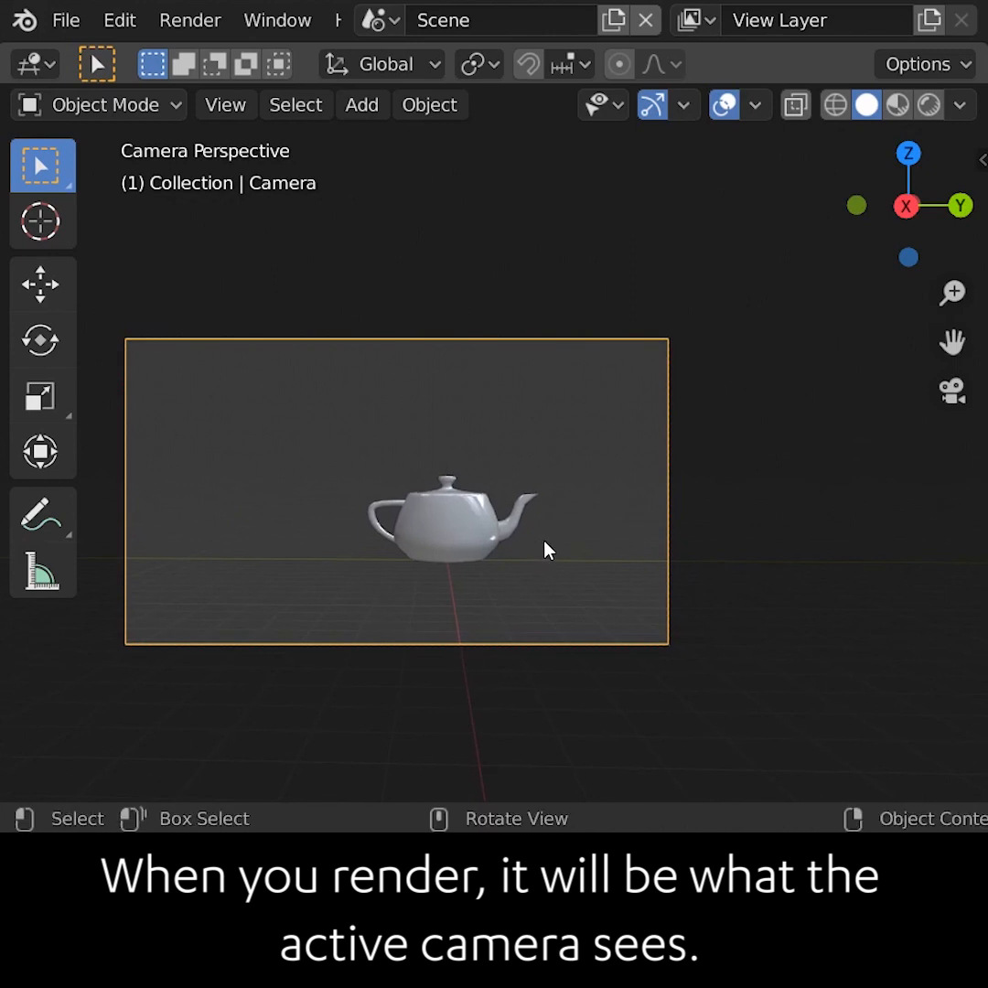
# Turn on Lock Camera to View in the sidebar and orbit the view to reposition the camera
pyautogui.press('n')
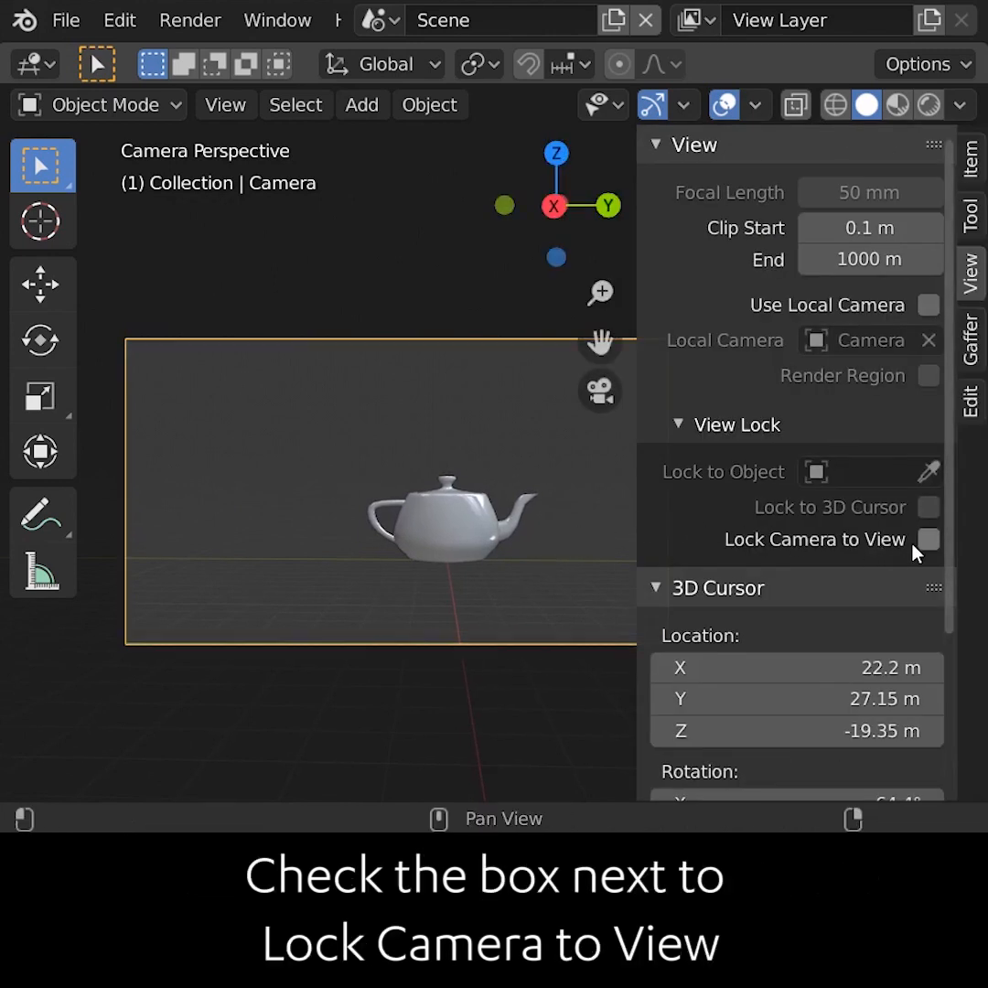
pyautogui.press('n')
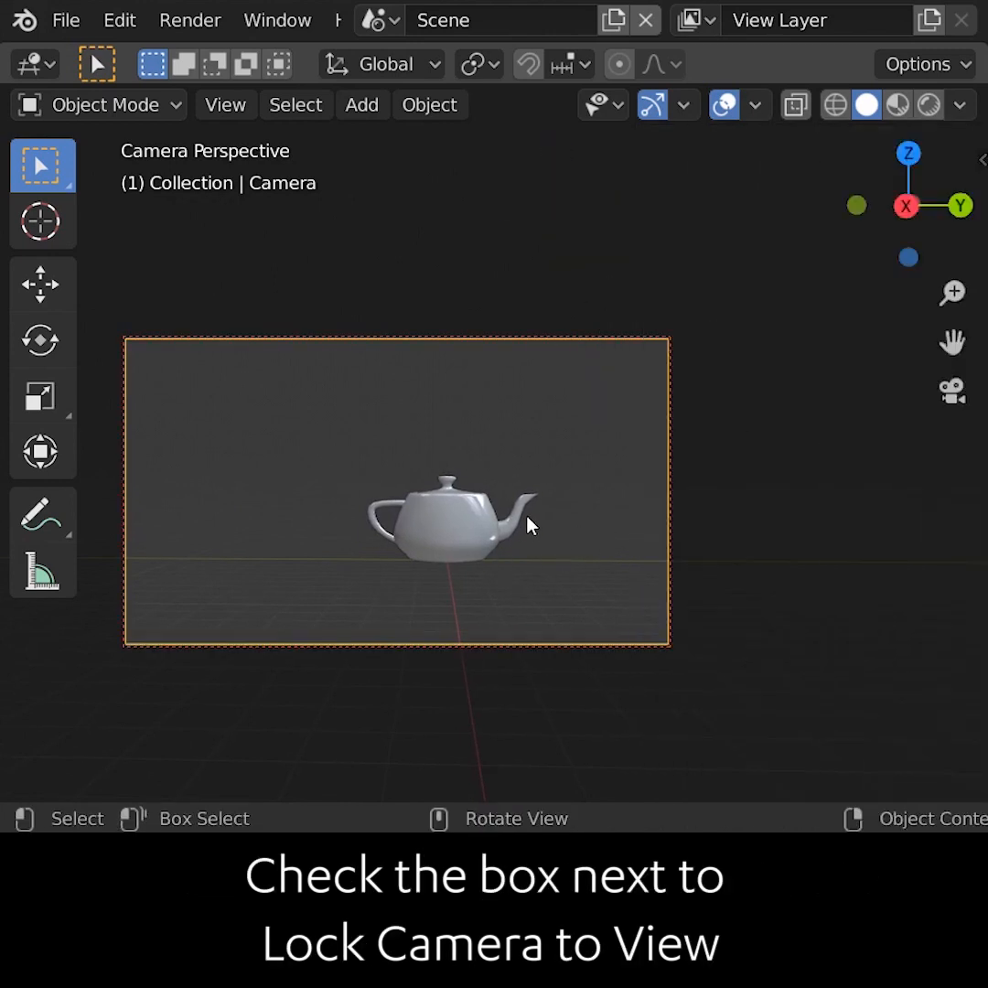
pyautogui.moveTo(545, 547); pyautogui.dragTo(501, 590, button='middle')
pyautogui.press('n')
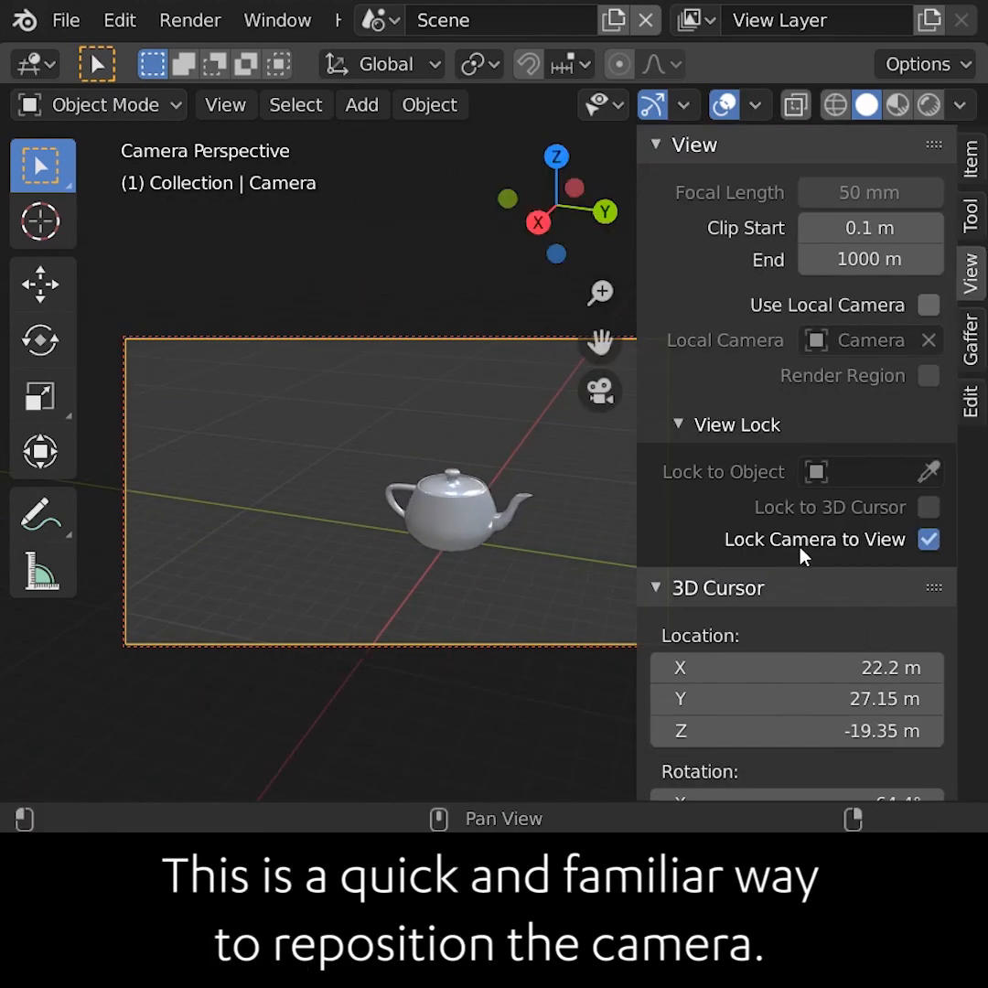
# Add Lock Camera to View to Quick Favorites and open the Quick Favorites menu
pyautogui.rightClick(802, 549)
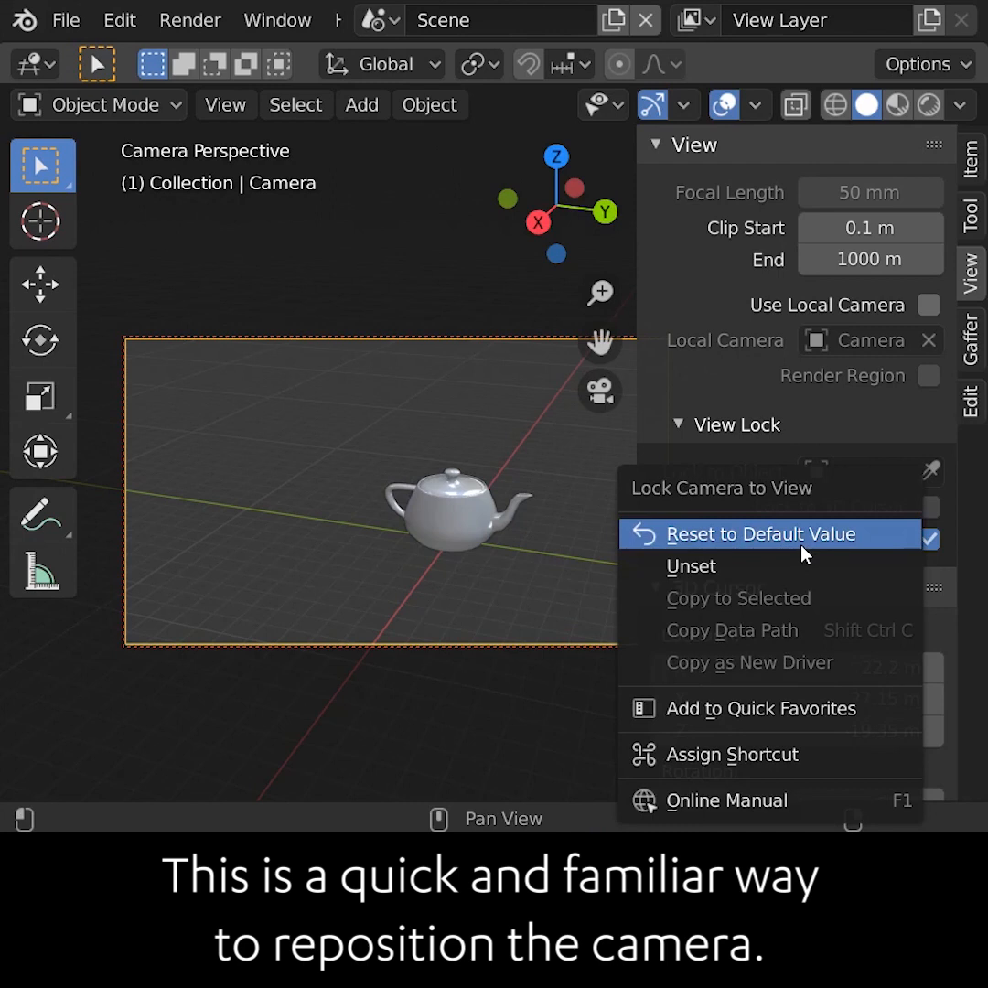
pyautogui.click(855, 712)
pyautogui.press('n')
pyautogui.press('q')
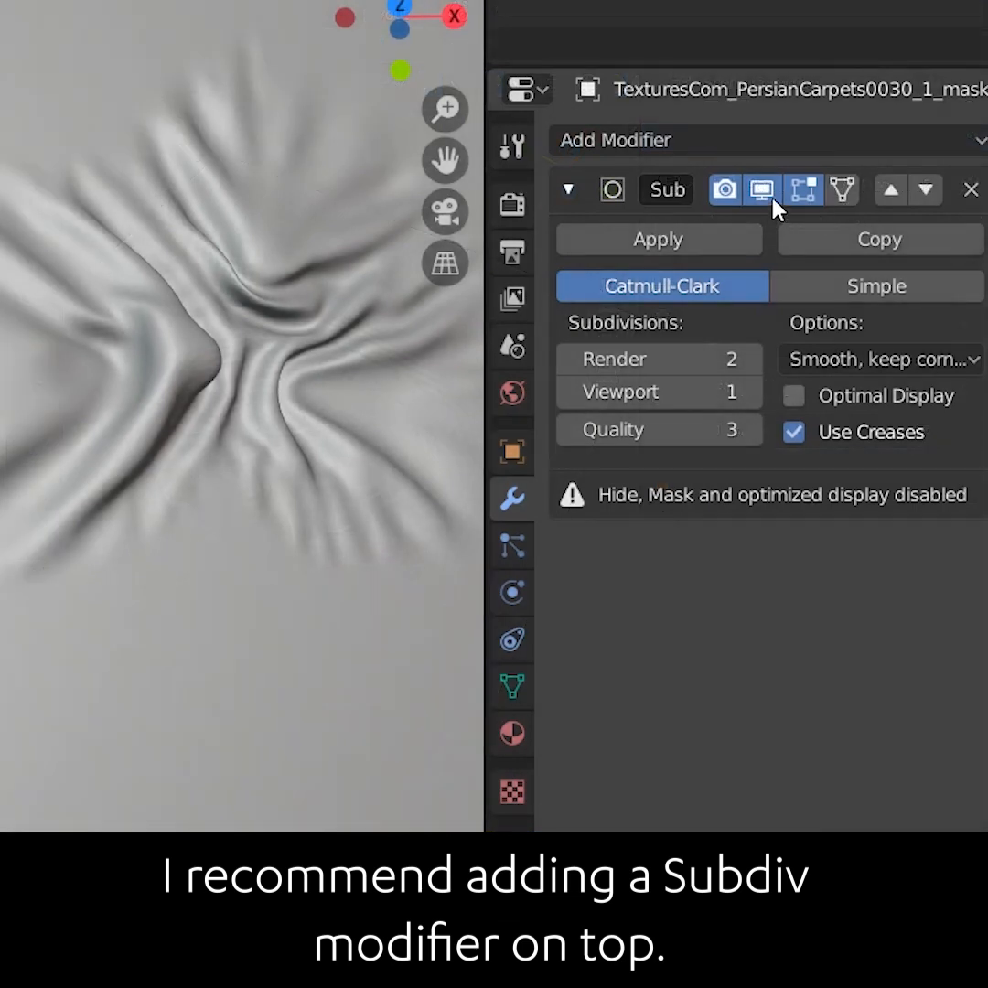
# Toggle the Subdivision modifier's viewport display on and off to compare the smoothed cloth
pyautogui.click(766, 193)
pyautogui.click(767, 194)
pyautogui.click(766, 194)
pyautogui.click(767, 194)
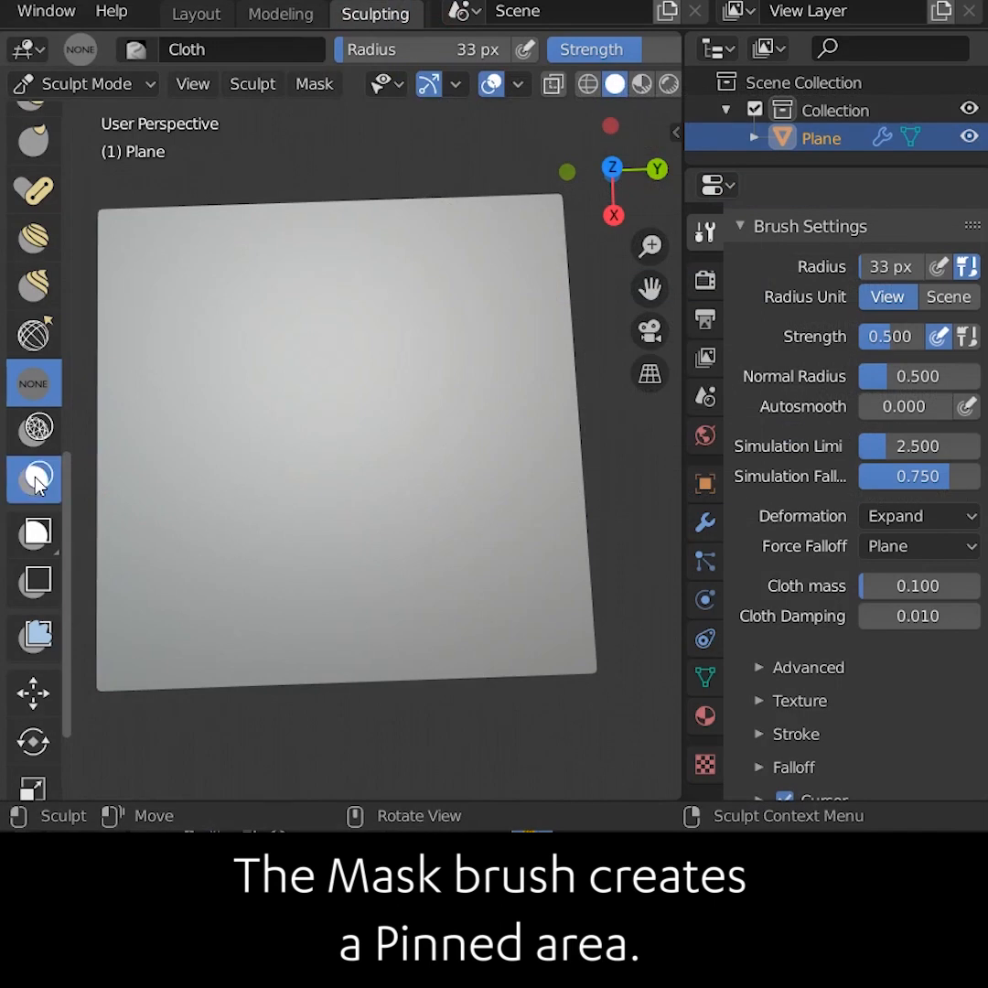
# Paint a horizontal mask stroke across the middle of the plane with the Mask brush
pyautogui.press('m')
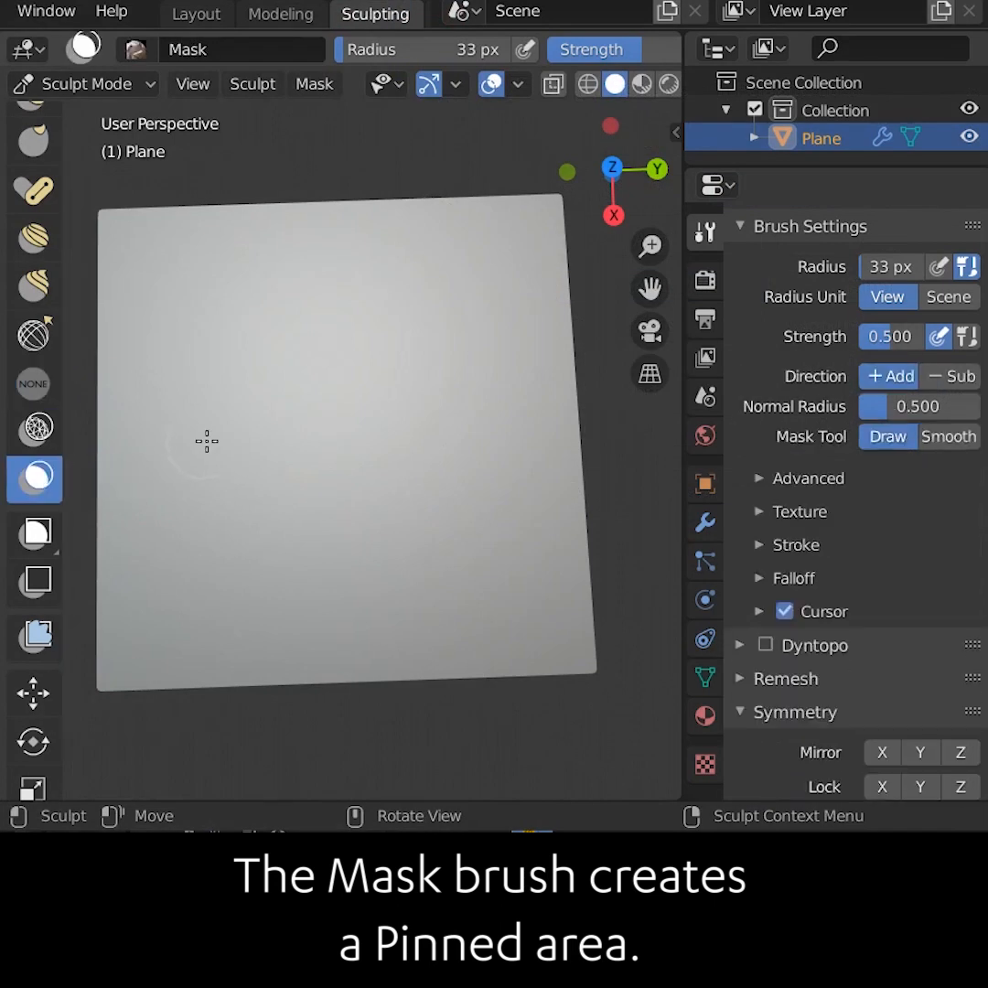
pyautogui.moveTo(207, 441); pyautogui.dragTo(337, 433)
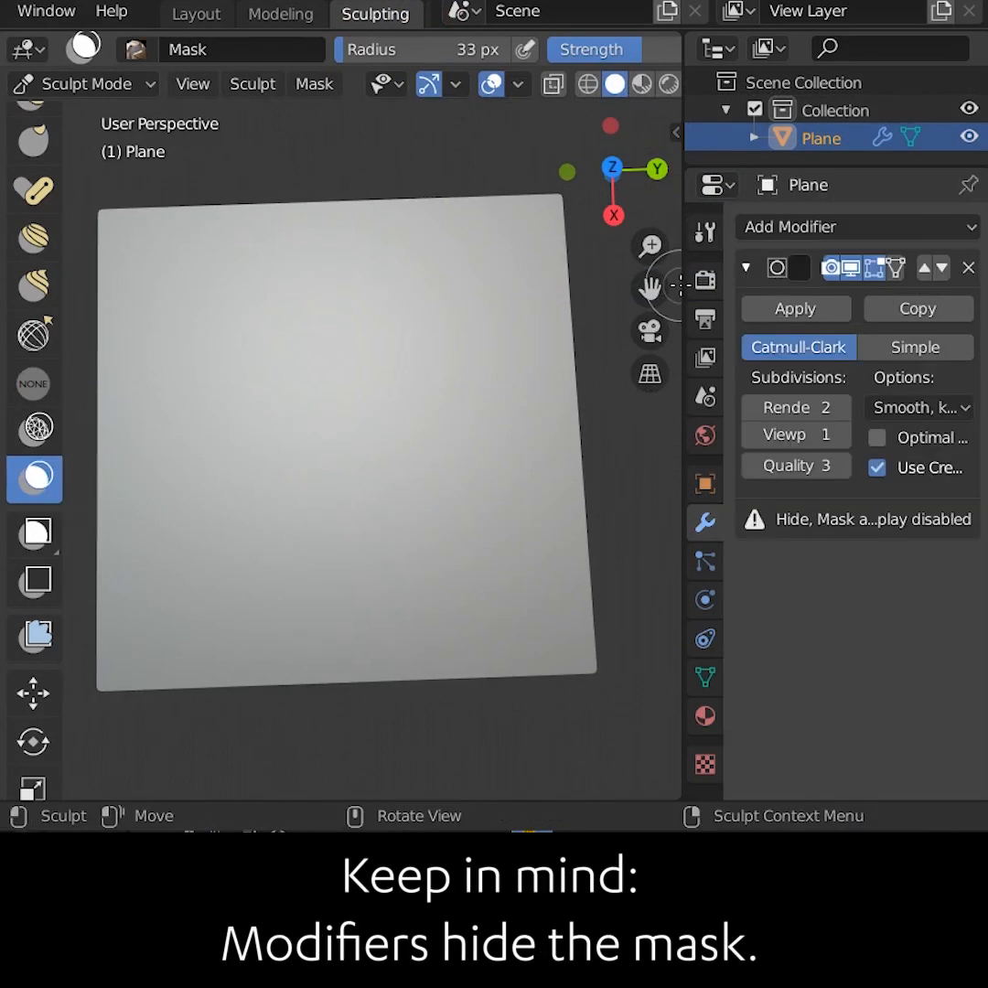
# Widen the properties editor and disable the Subdivision modifier's viewport display to reveal the mask
pyautogui.moveTo(684, 285); pyautogui.dragTo(640, 286)
pyautogui.click(829, 267)
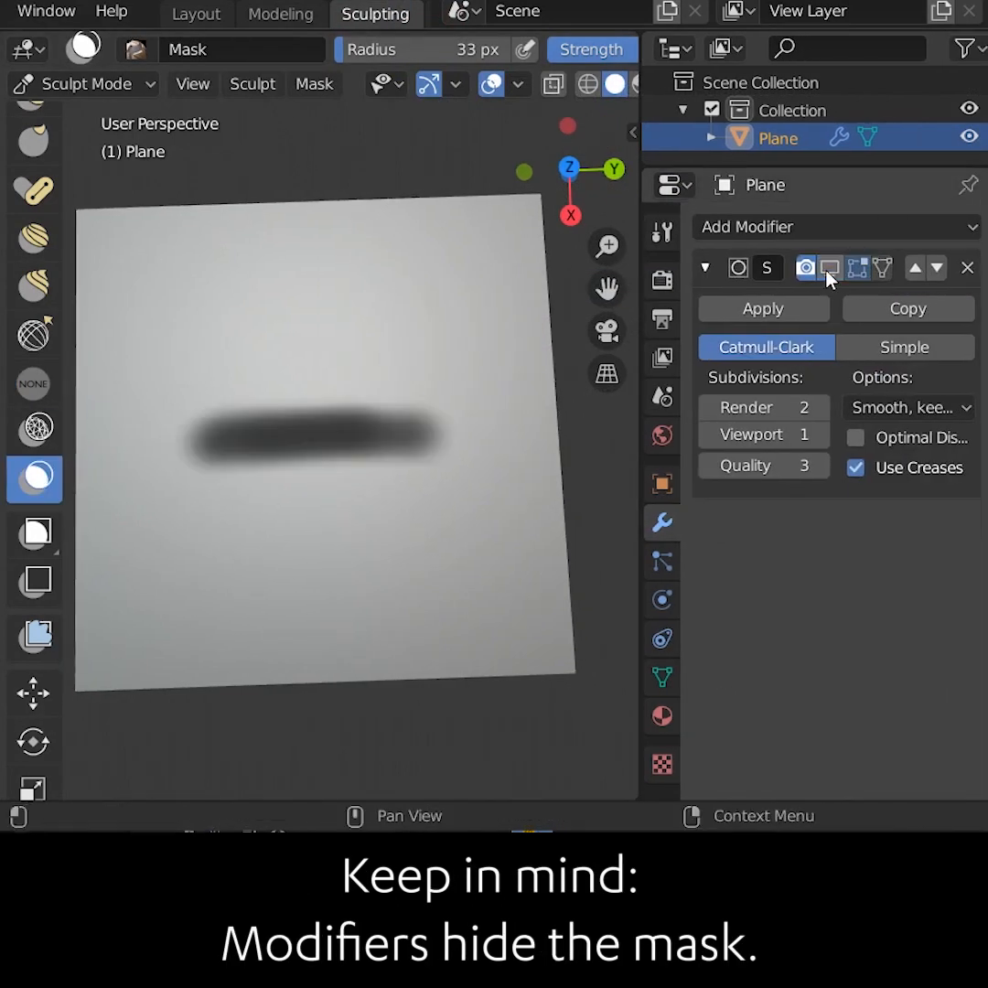
# Sculpt bands of cloth folds on either side of the masked strip with the Cloth brush
pyautogui.moveTo(234, 454); pyautogui.dragTo(489, 441)
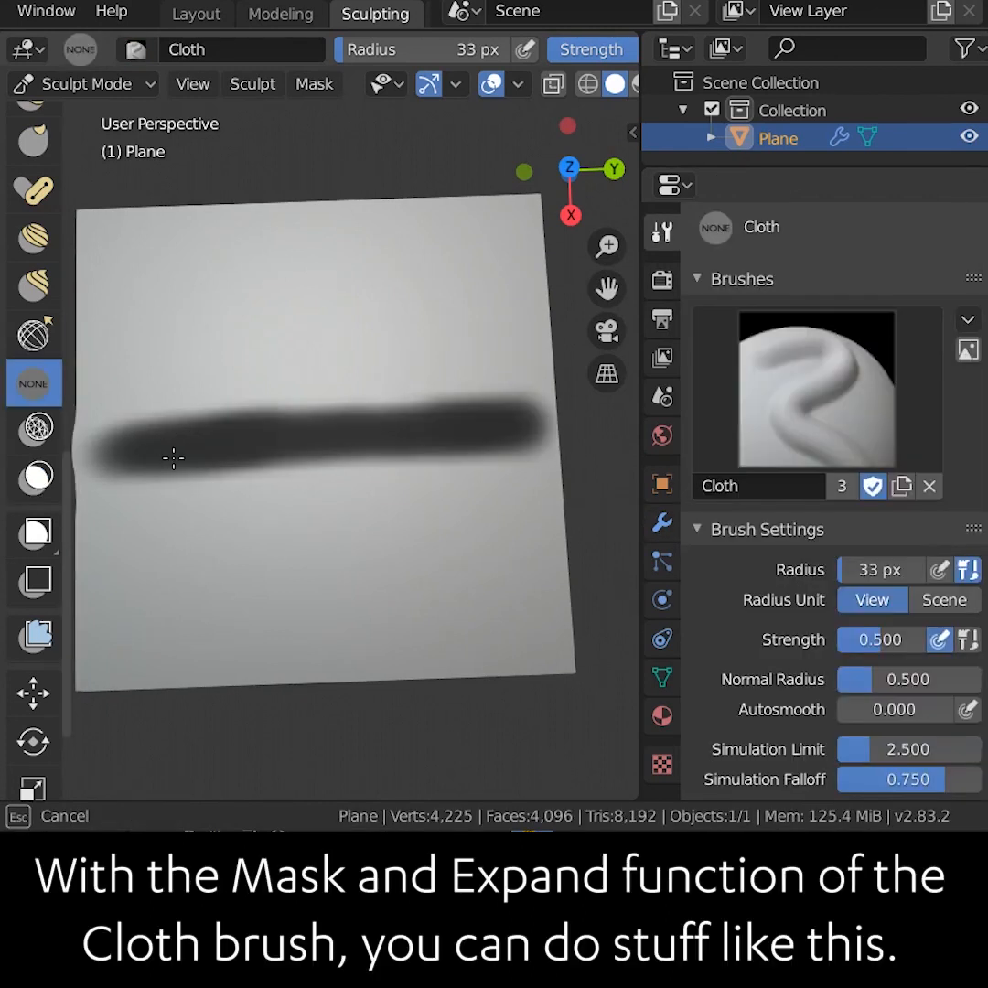
pyautogui.moveTo(137, 445)
pyautogui.mouseDown()
pyautogui.moveTo(304, 445)
pyautogui.moveTo(353, 428)
pyautogui.mouseUp()
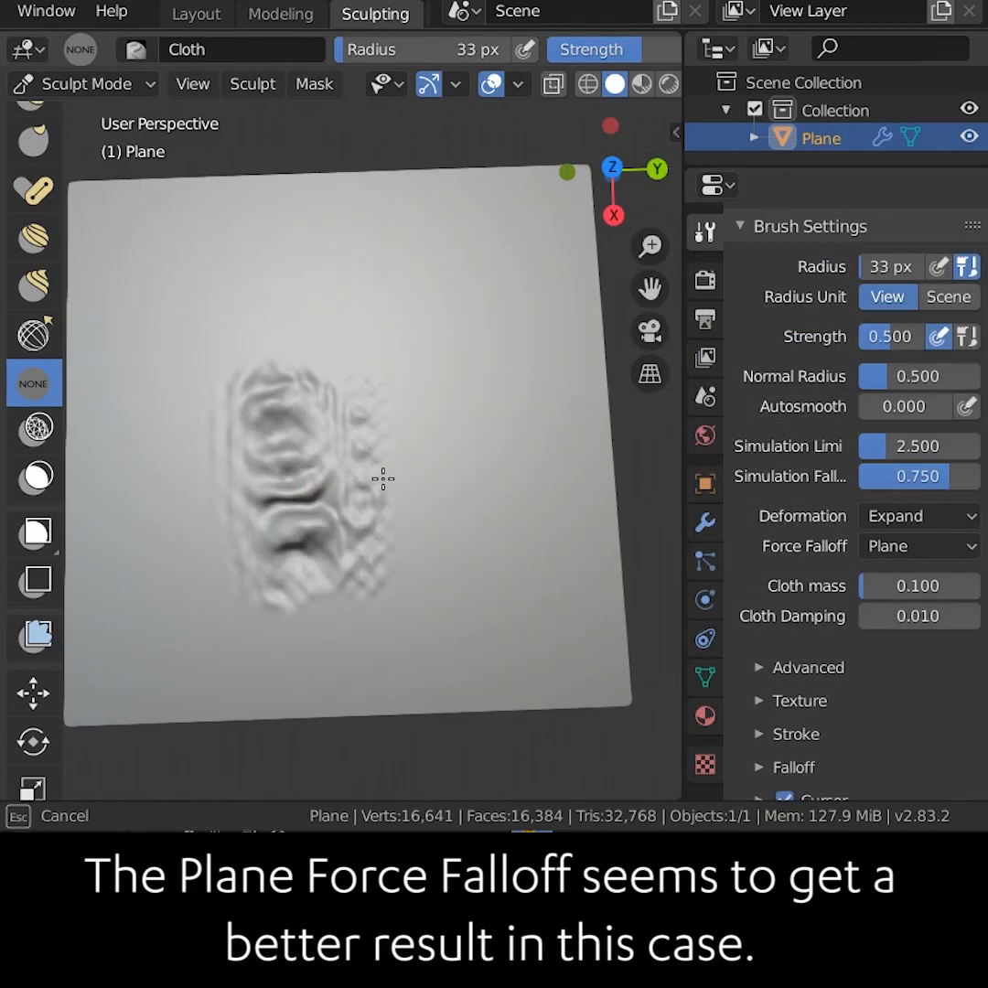
pyautogui.moveTo(379, 474); pyautogui.dragTo(441, 474)
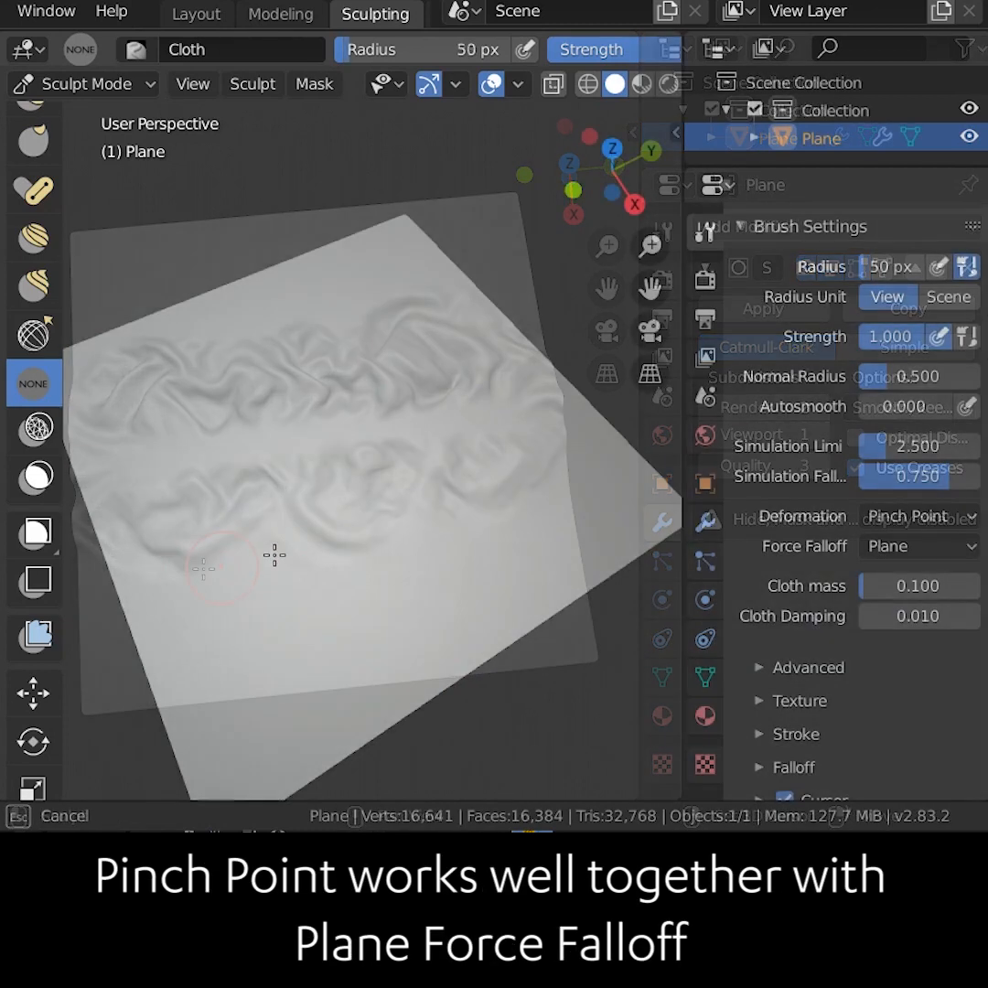
# Smooth out areas of the cloth folds with smoothing strokes
pyautogui.moveTo(272, 555)
pyautogui.mouseDown()
pyautogui.moveTo(355, 499)
pyautogui.moveTo(346, 494)
pyautogui.mouseUp()
pyautogui.moveTo(346, 494)
pyautogui.mouseDown(button='middle')
pyautogui.moveTo(529, 587)
pyautogui.moveTo(445, 353)
pyautogui.mouseUp(button='middle')
pyautogui.moveTo(445, 352)
pyautogui.mouseDown()
pyautogui.moveTo(384, 302)
pyautogui.moveTo(455, 418)
pyautogui.mouseUp()
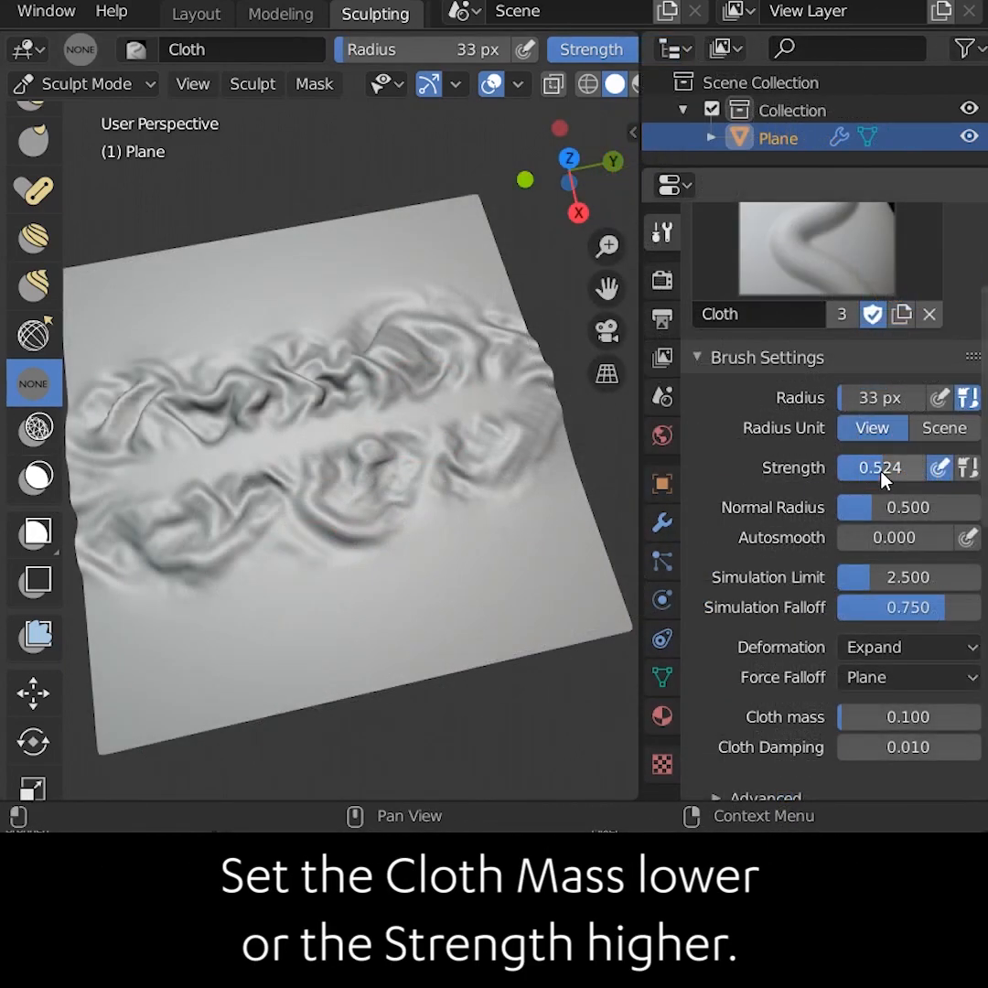
# Adjust the Cloth brush's simulation falloff and lower the Key 1 shape key value to blend the cloth deformation
pyautogui.moveTo(881, 473); pyautogui.dragTo(896, 473)
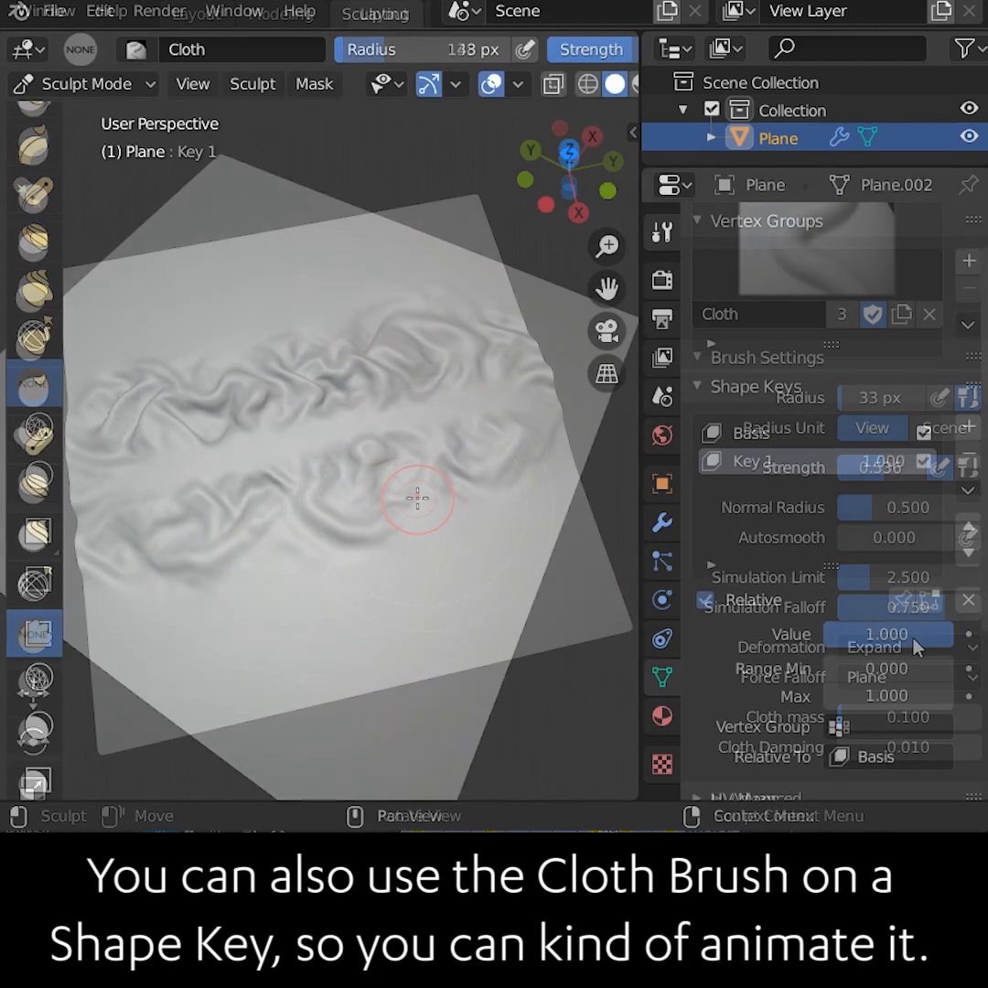
pyautogui.moveTo(864, 634); pyautogui.dragTo(823, 633)
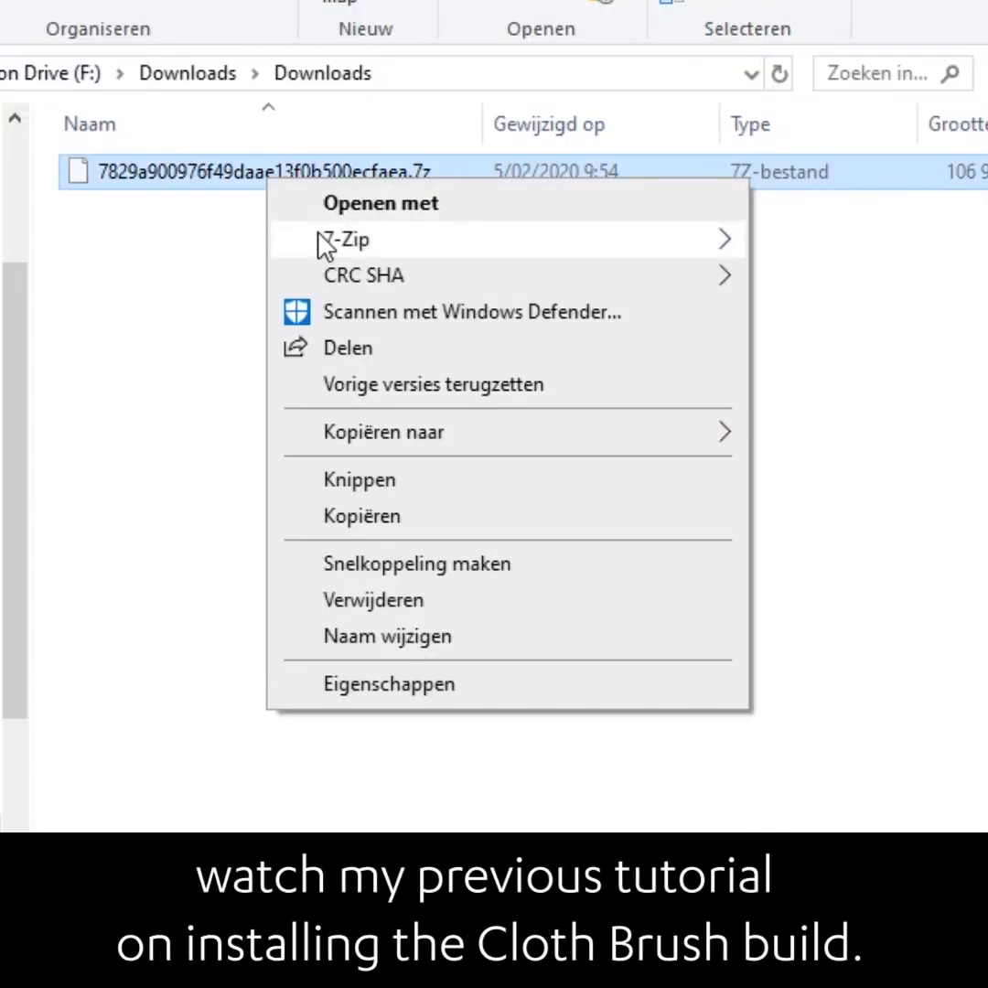
# Switch to File Explorer, extract the downloaded Cloth brush build archive, and launch blender.exe from its folder
pyautogui.moveTo(327, 246)
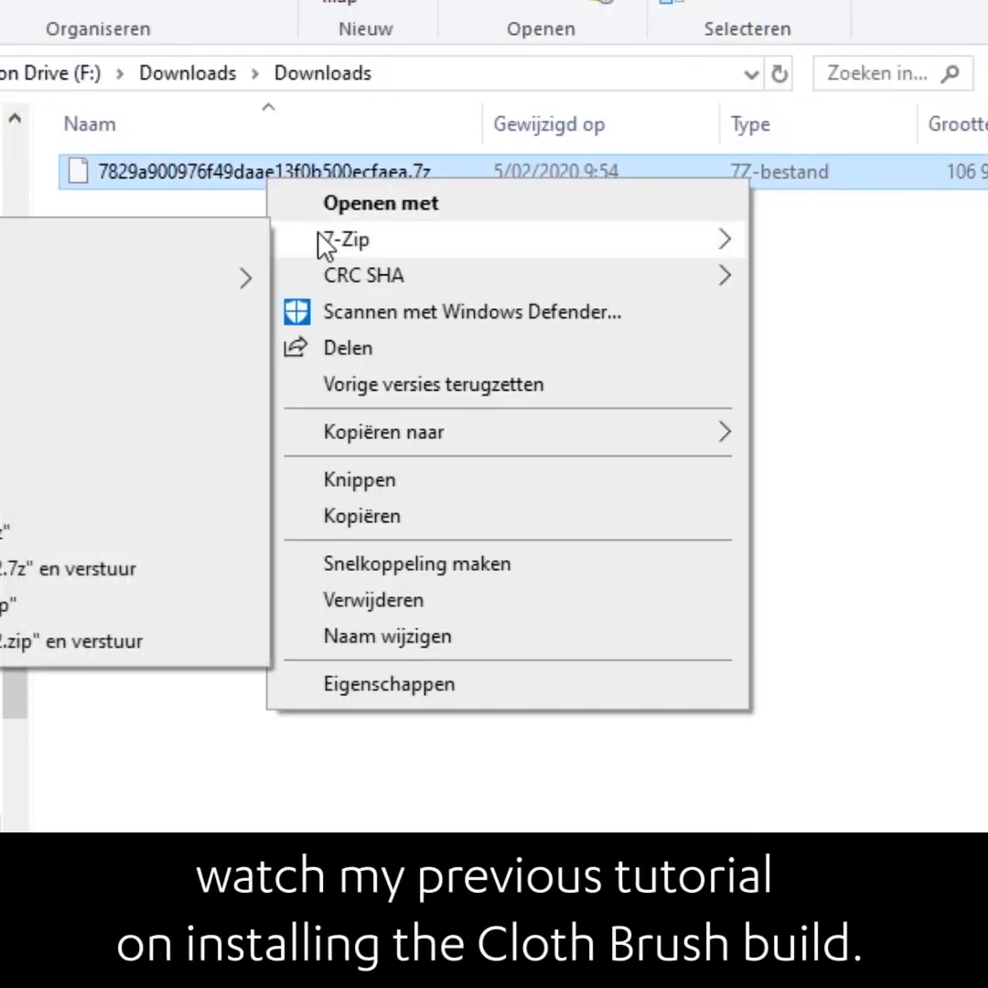
pyautogui.click(101, 348)
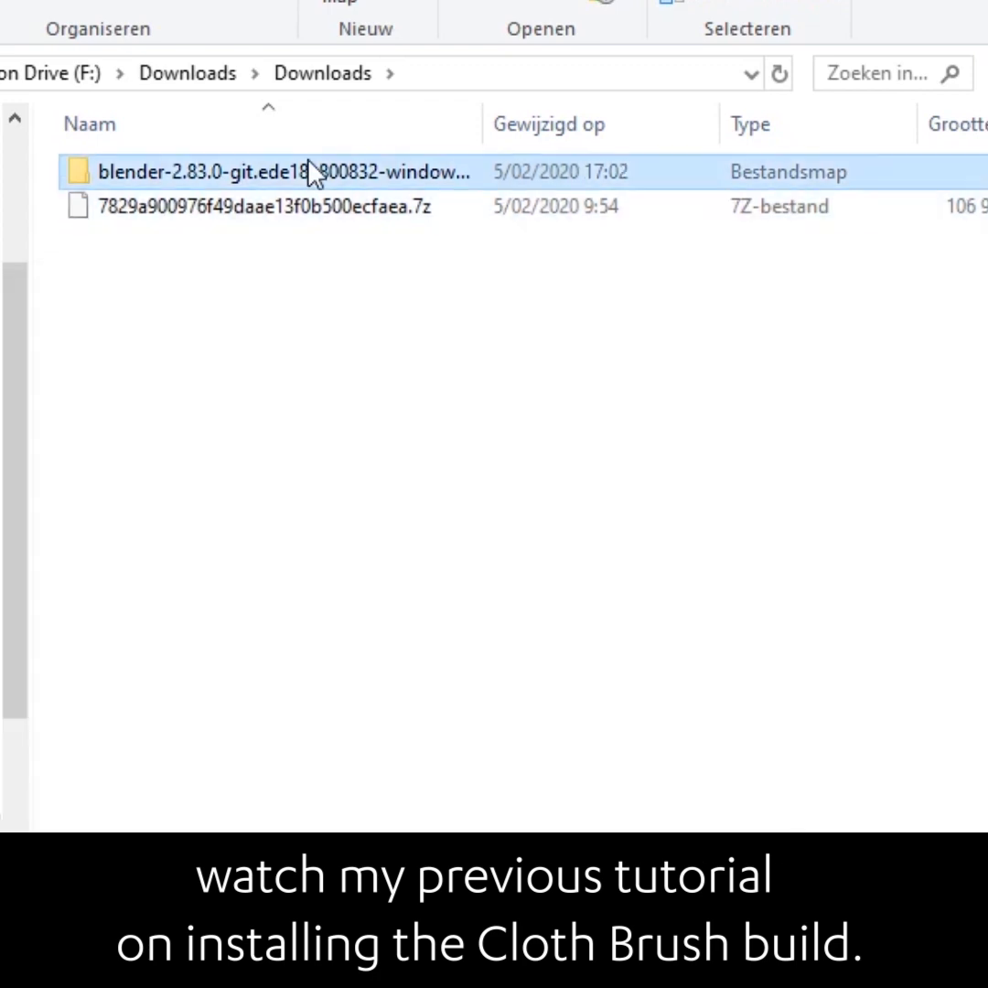
pyautogui.doubleClick(208, 258)
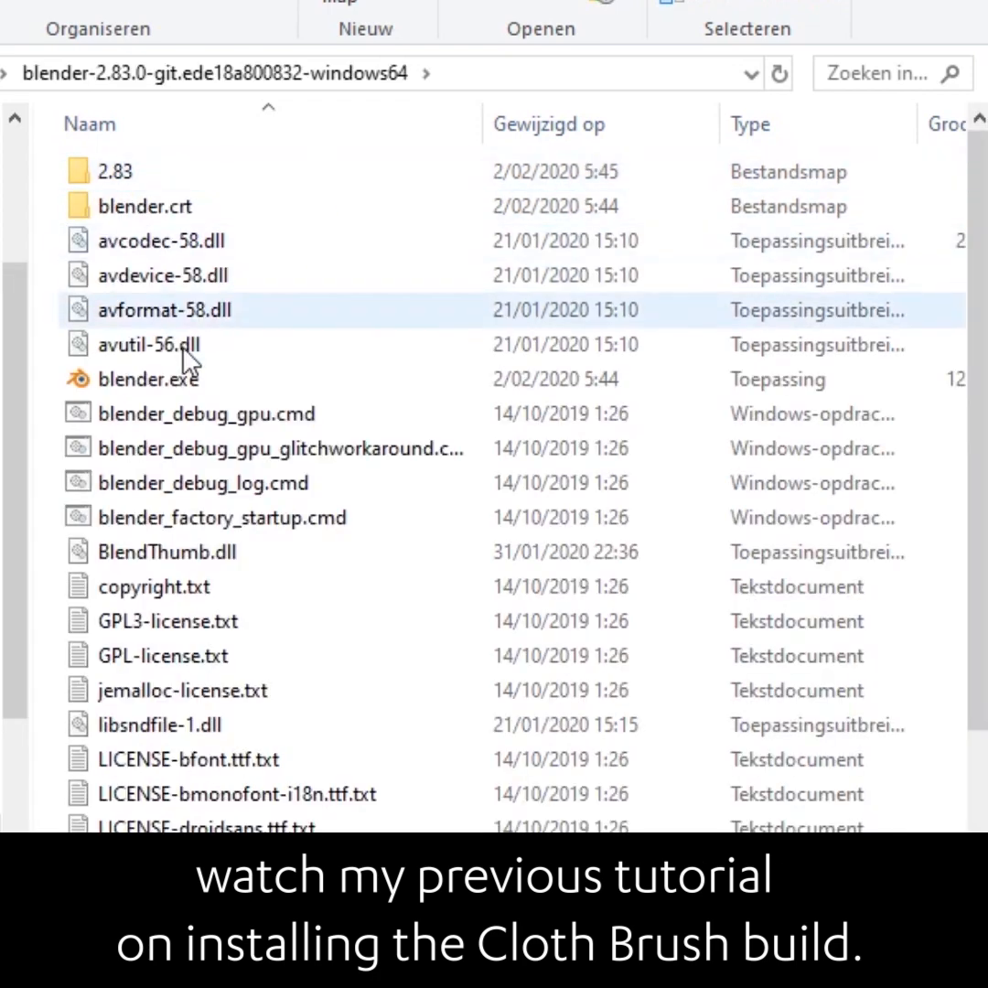
pyautogui.click(249, 382)
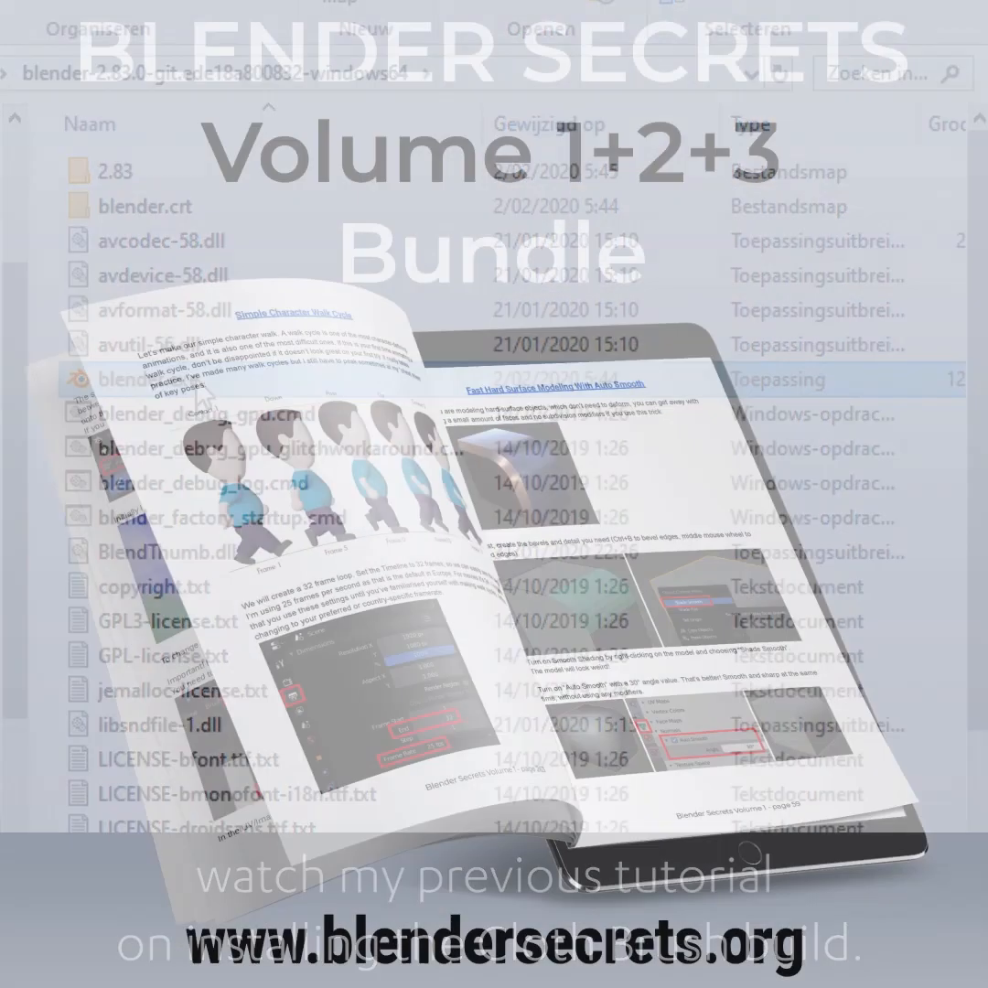